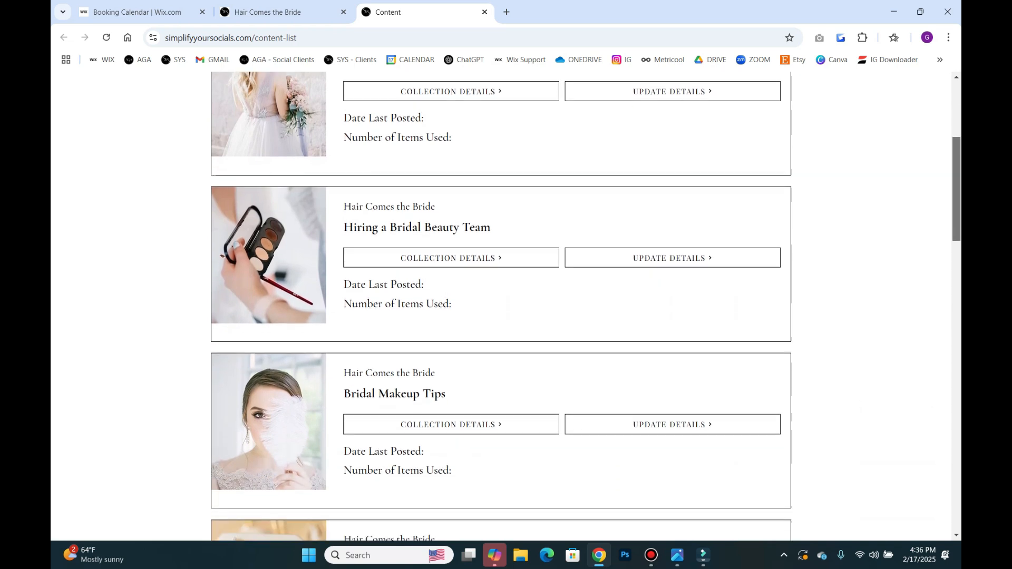
Browse the content collections, check the collection name filter's options, and filter the list by the Tips and Tricks category
scroll(501, 306, "down", 6)
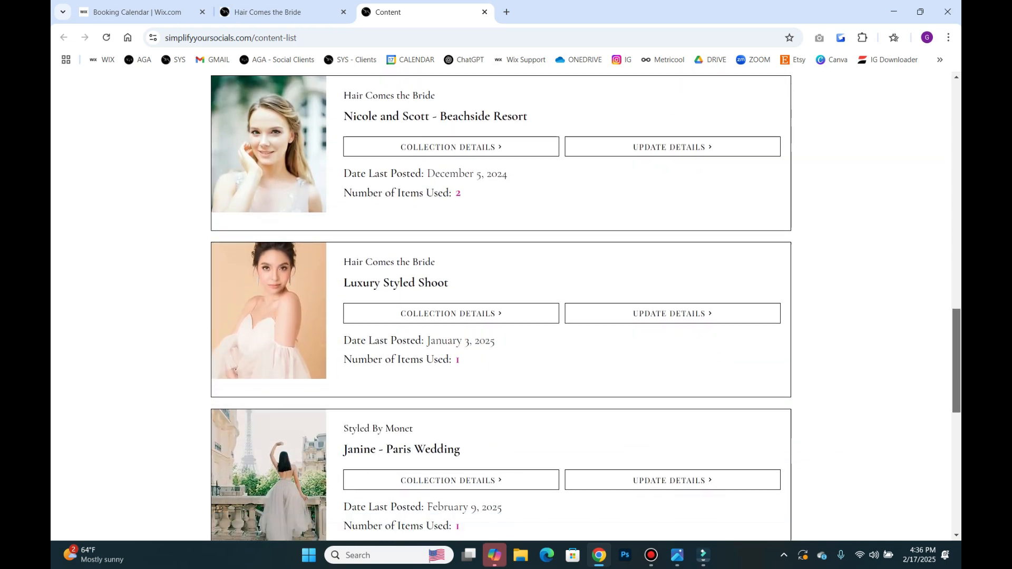
scroll(501, 306, "up", 15)
scroll(501, 306, "up", 4)
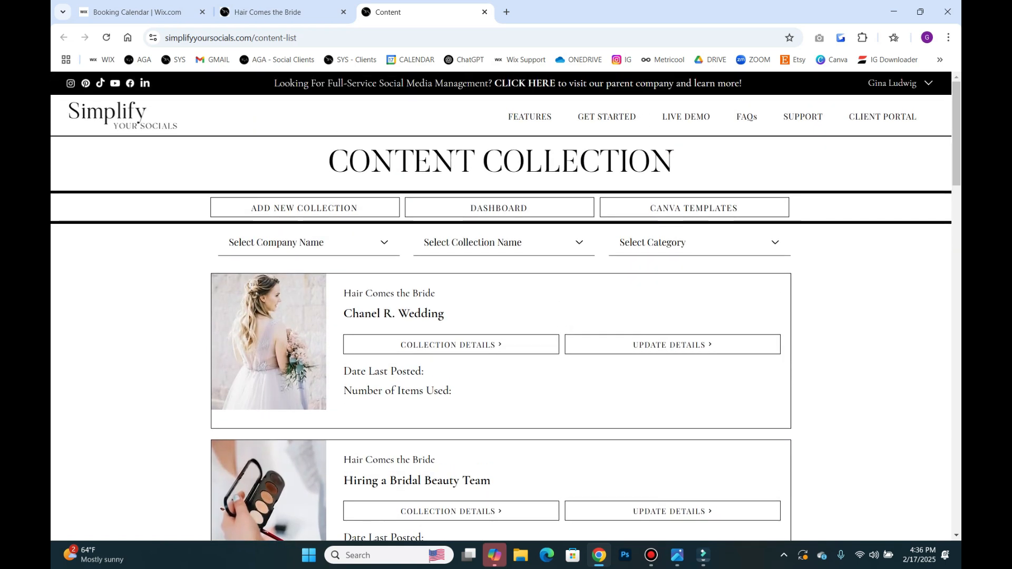
left_click(501, 242)
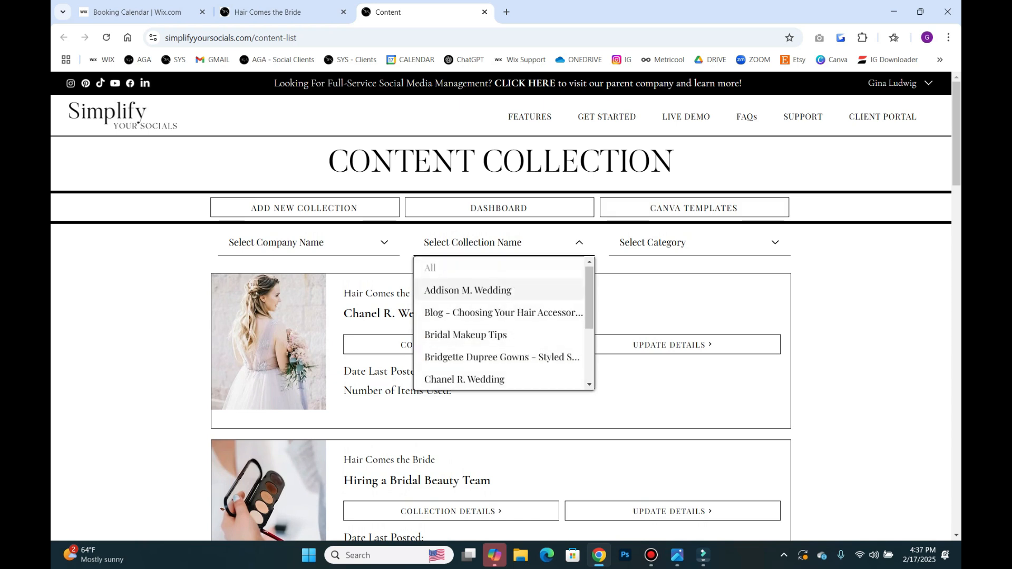
left_click(696, 242)
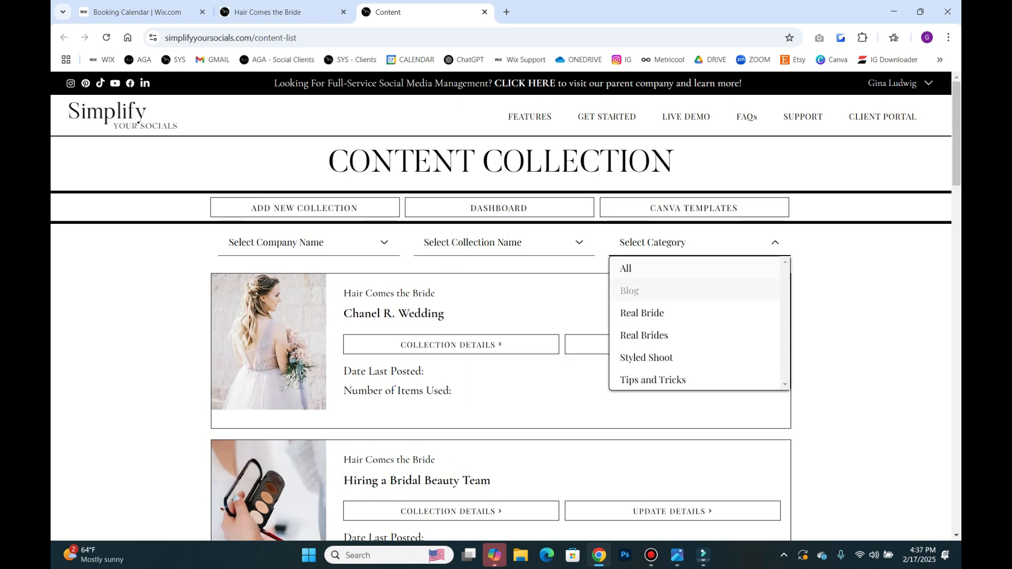
left_click(652, 379)
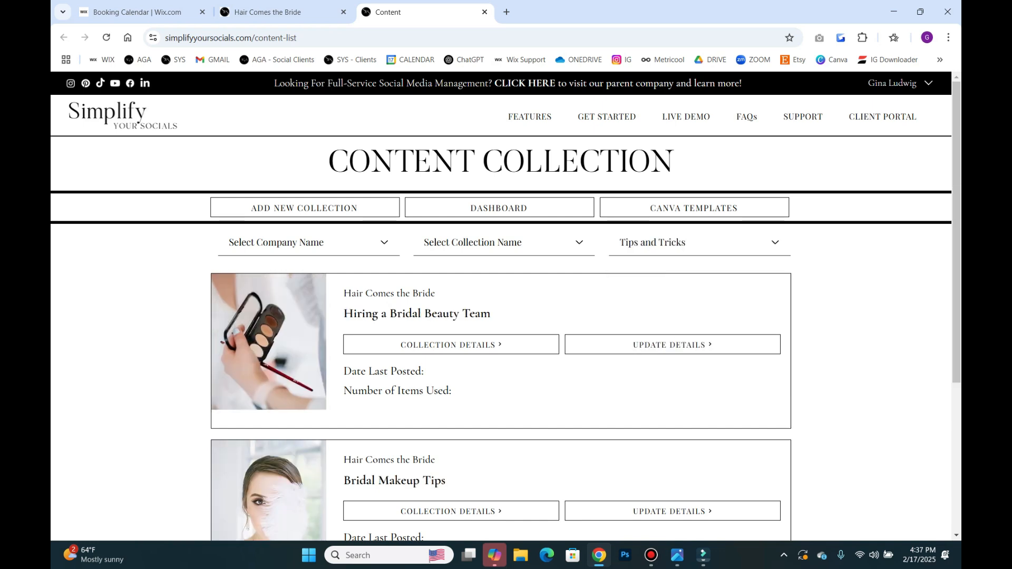
scroll(506, 306, "down", 1)
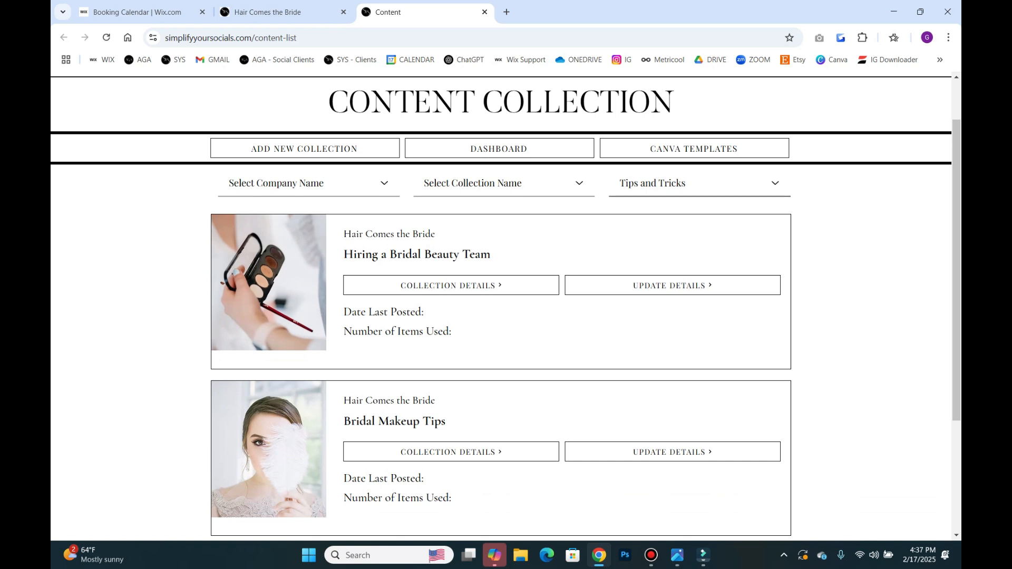
Open the collection details of the Hair Comes the Bride wedding listed just above the Beachside Resort collection
scroll(507, 306, "down", 9)
scroll(451, 180, "down", 5)
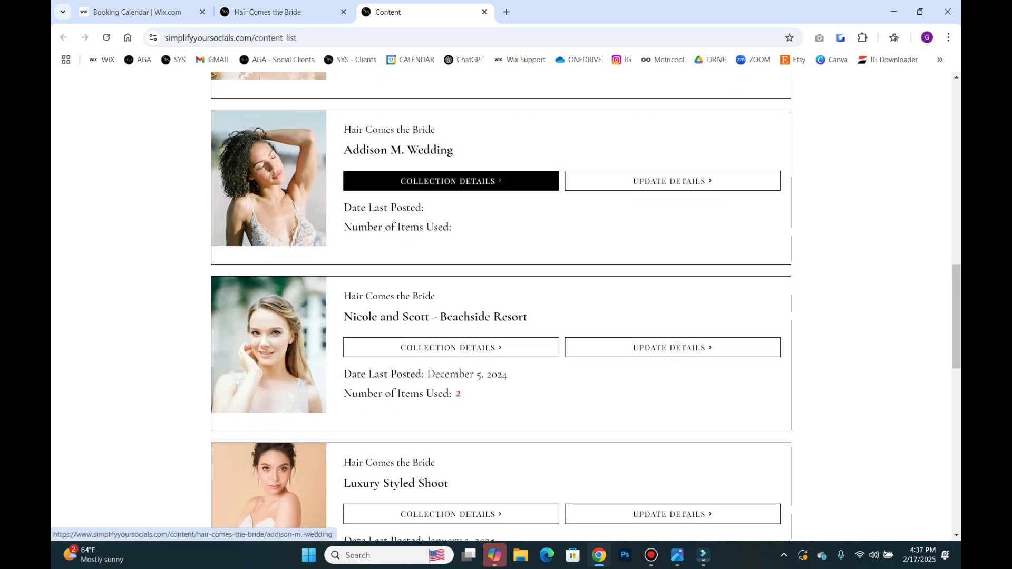
left_click(451, 180)
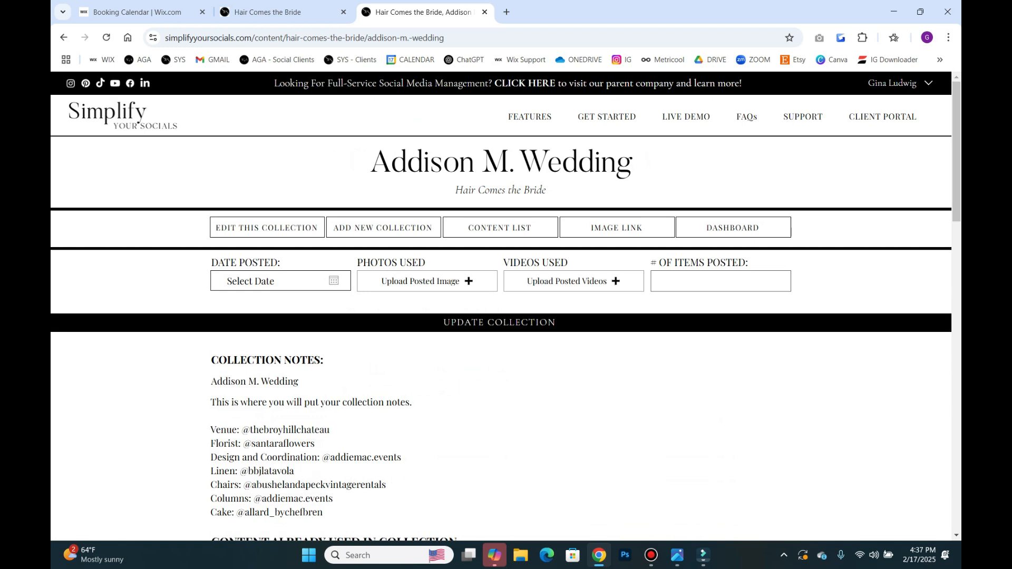
Review the wedding's collection notes with the vendor tags, and look over the used-content and photos sections
scroll(506, 305, "down", 3)
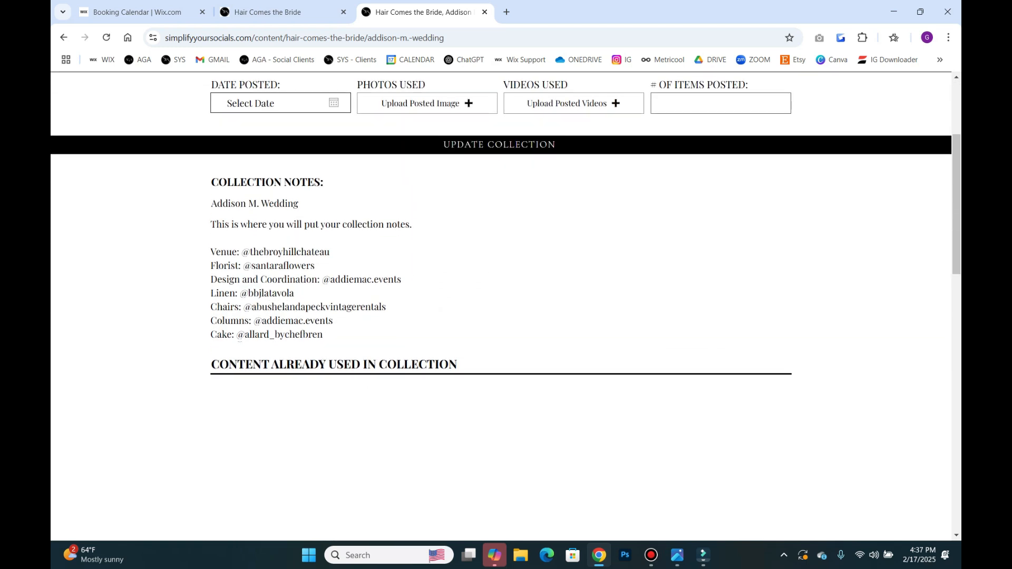
left_click_drag(217, 203, 294, 293)
left_click(326, 293)
scroll(501, 305, "down", 7)
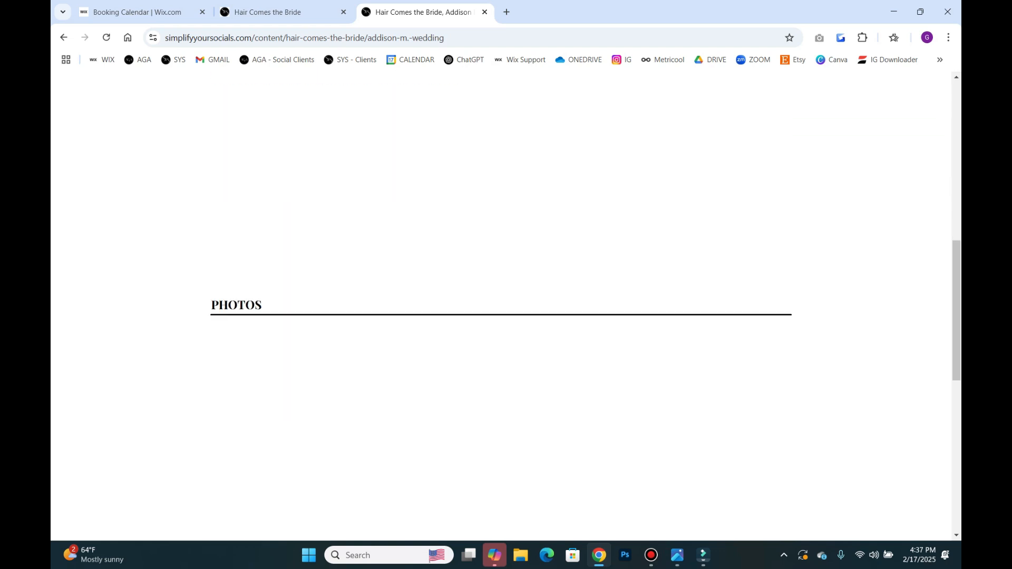
scroll(501, 305, "up", 10)
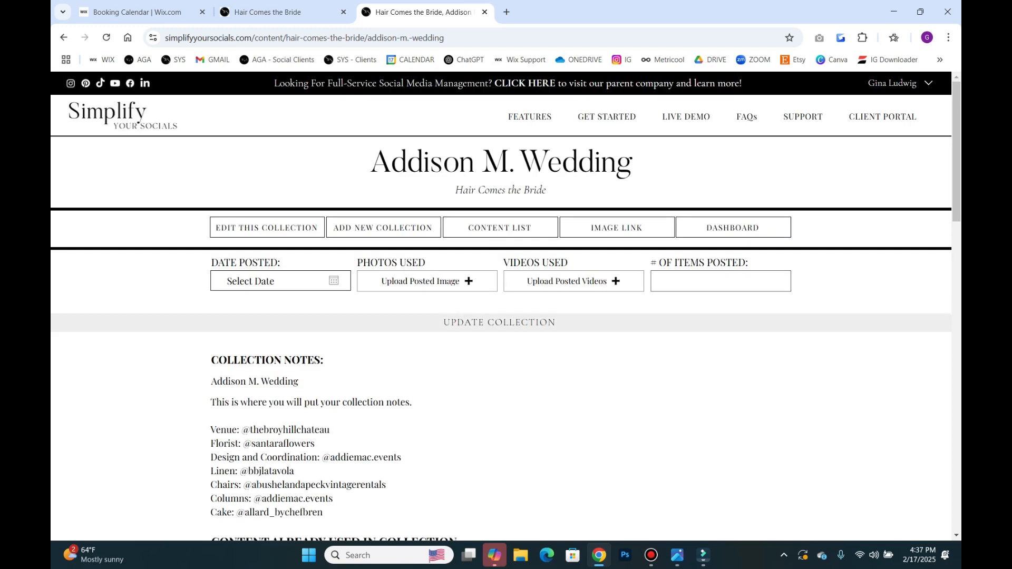
Open the wedding collection's linked Google Photos album and look through its images
left_click(616, 227)
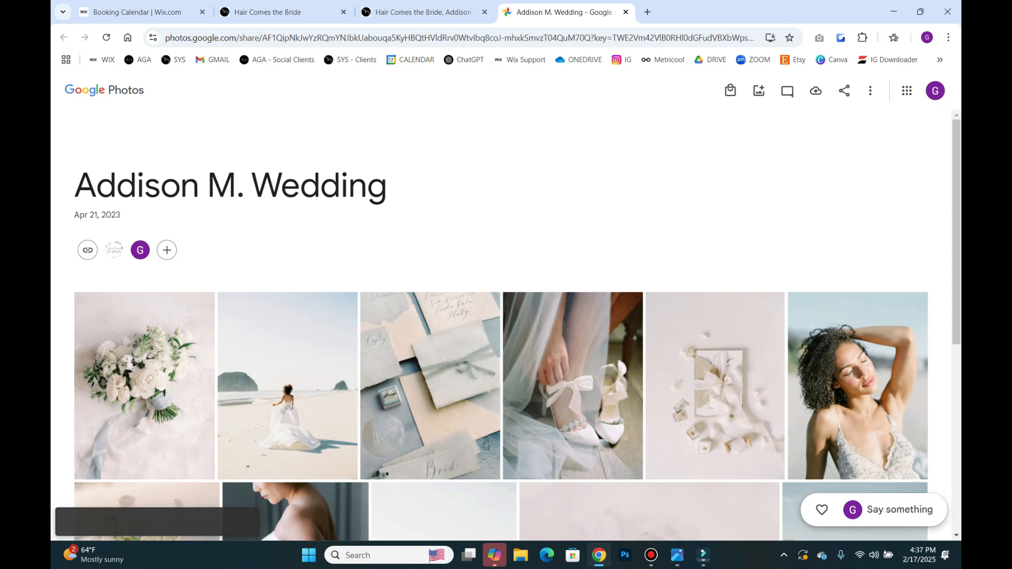
scroll(573, 237, "down", 3)
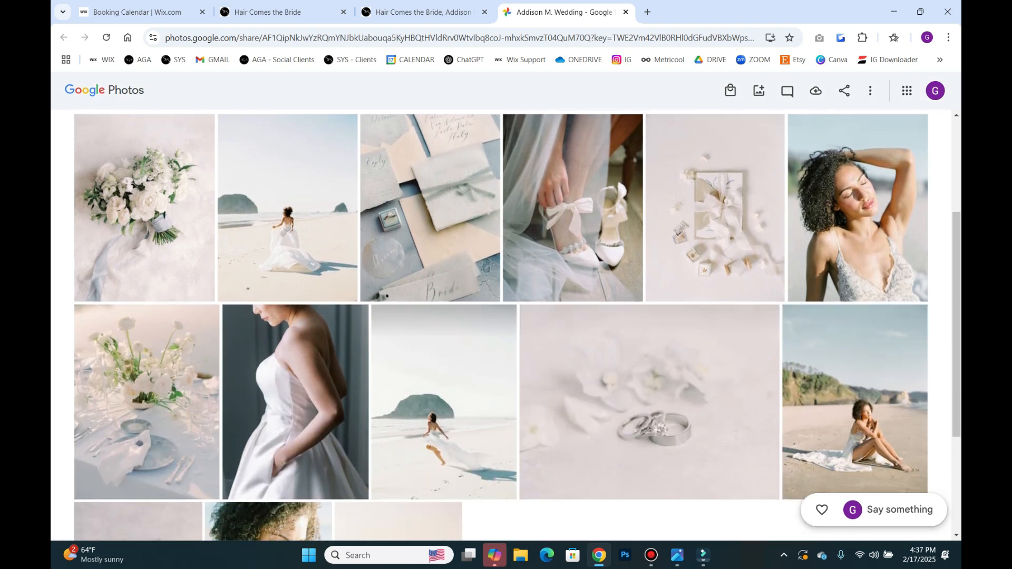
scroll(648, 401, "up", 3)
scroll(506, 306, "up", 1)
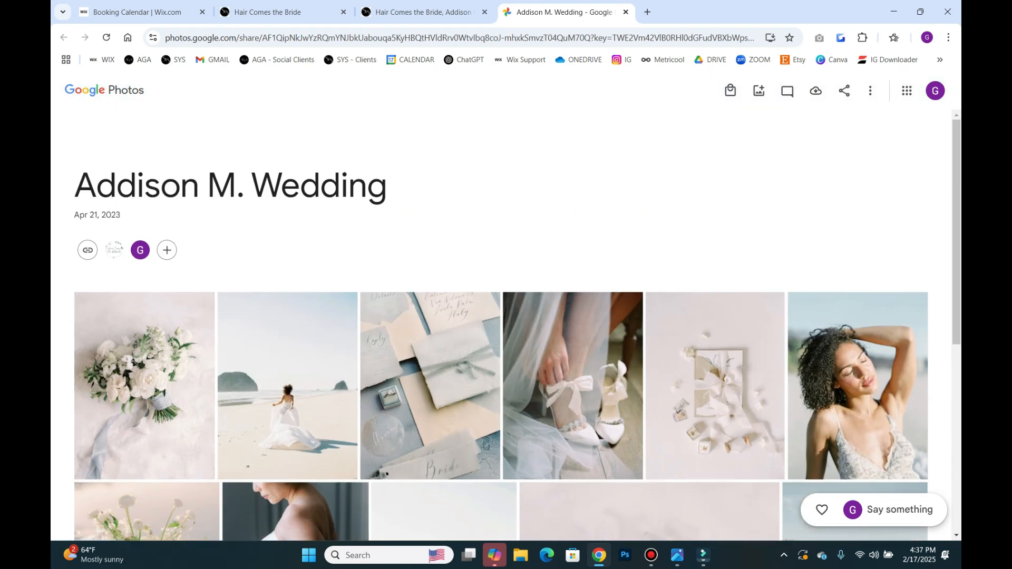
Return to the wedding's collection page and go back to the full content list
left_click(425, 12)
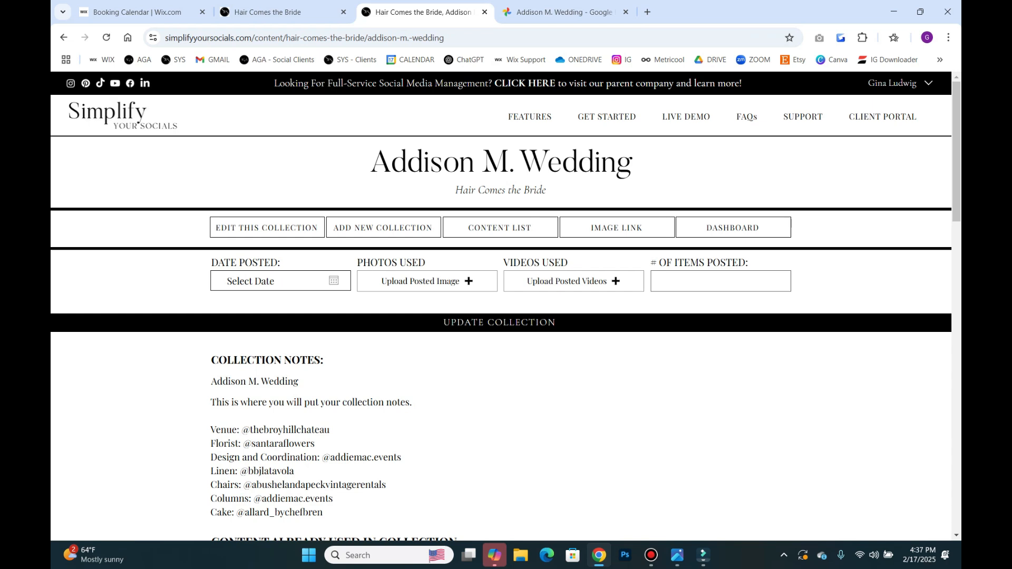
scroll(506, 306, "down", 2)
scroll(506, 305, "up", 2)
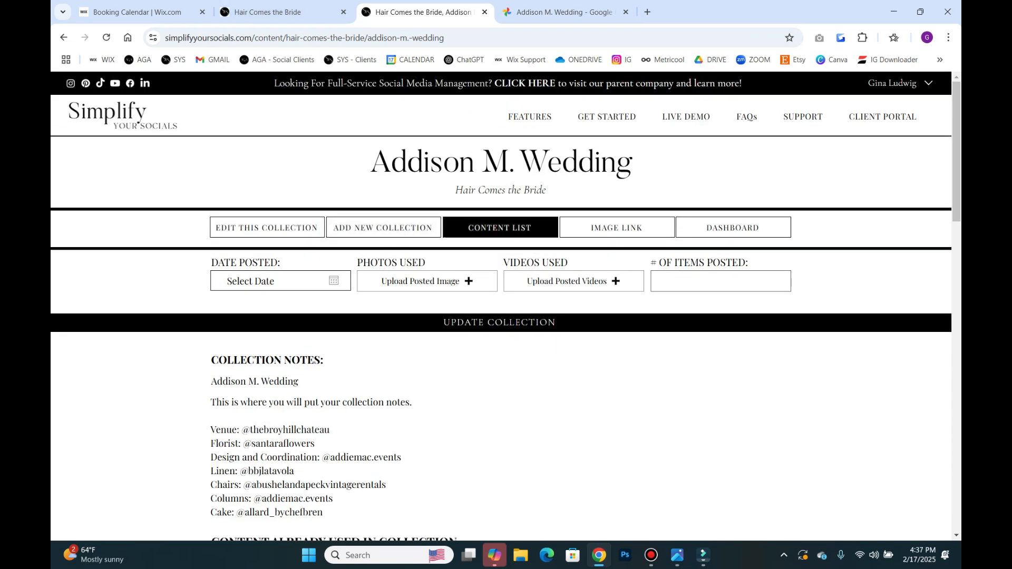
left_click(500, 227)
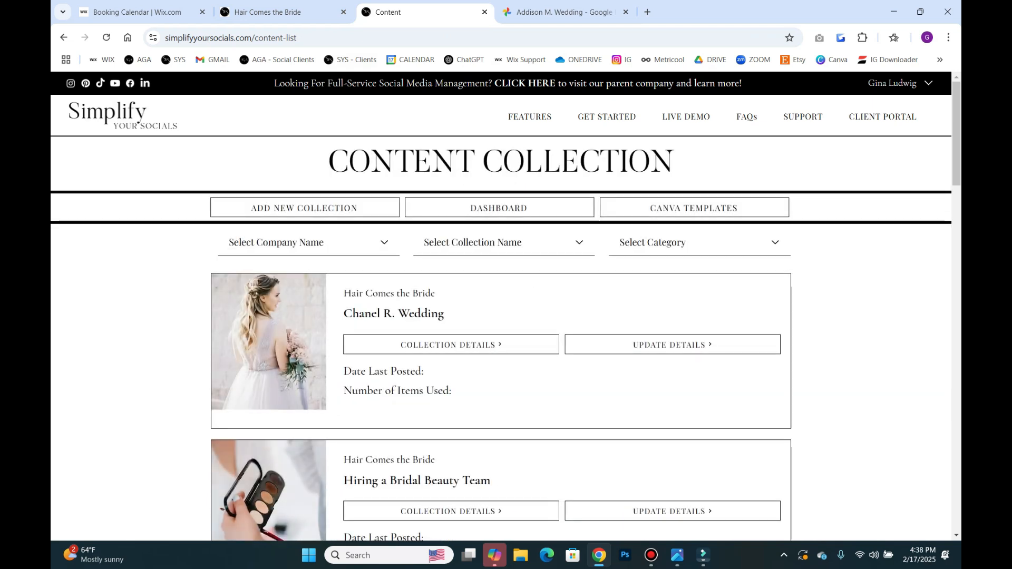
Review the last-posted dates and numbers of items used across the collections, and check the category filter's options
scroll(501, 306, "down", 8)
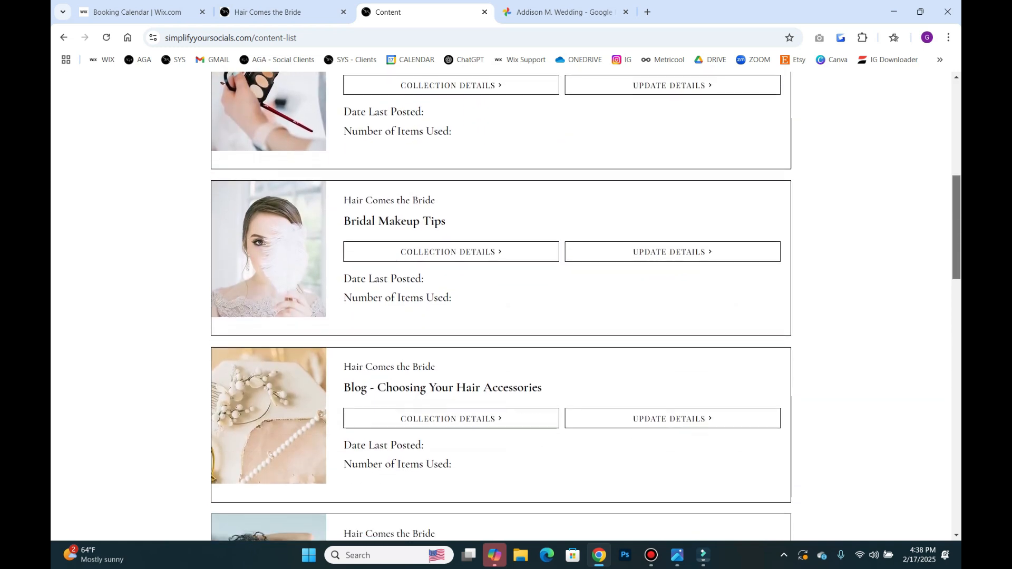
scroll(501, 306, "up", 4)
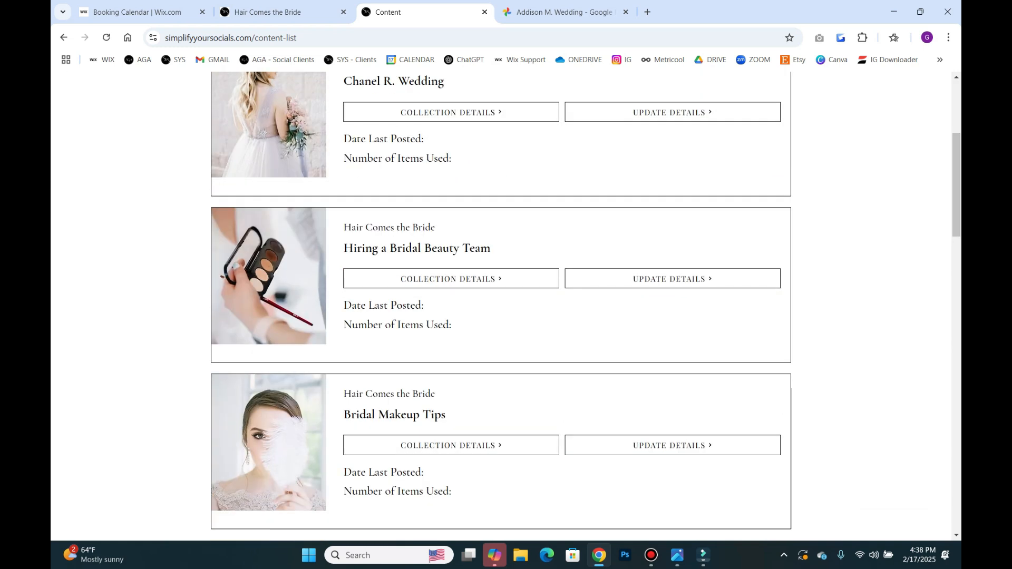
scroll(500, 305, "down", 8)
scroll(501, 306, "down", 7)
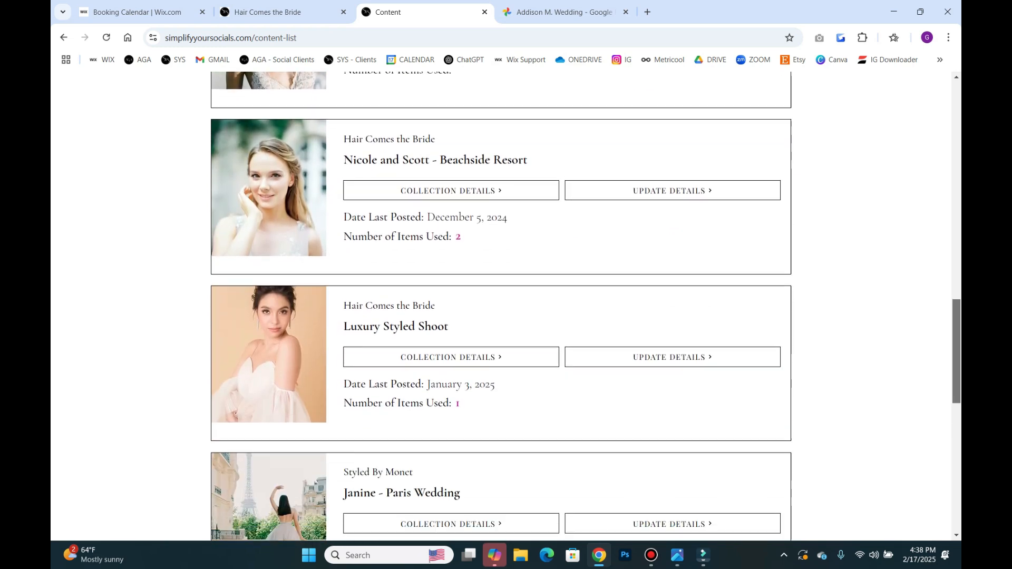
scroll(501, 306, "down", 9)
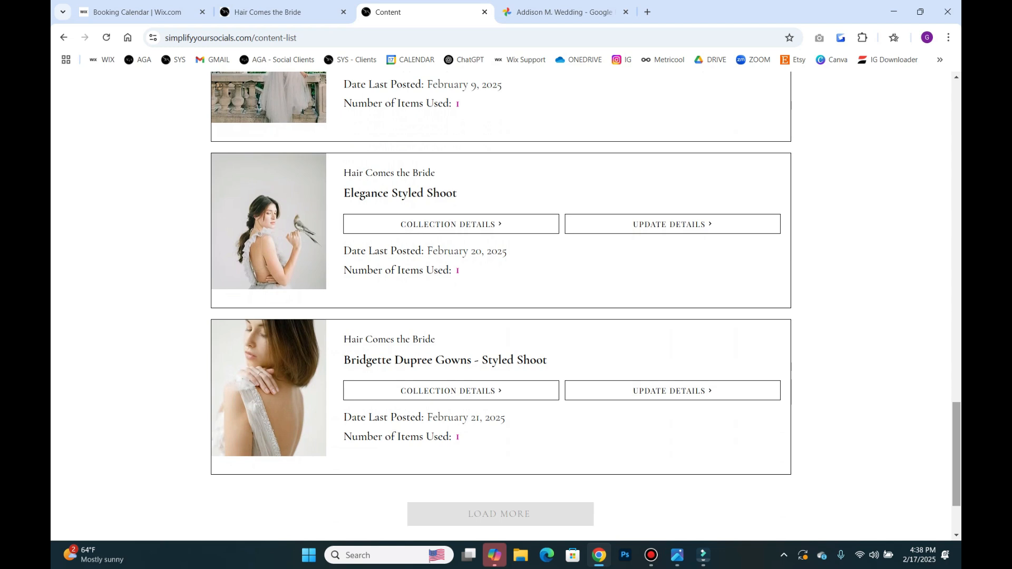
left_click_drag(427, 252, 509, 252)
left_click(510, 253)
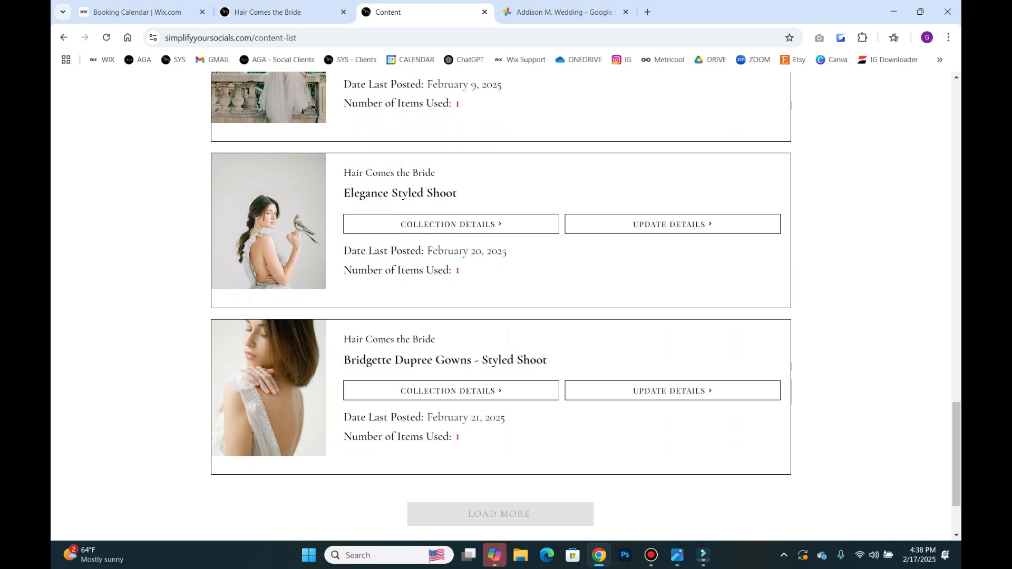
left_click_drag(455, 271, 461, 270)
left_click(463, 272)
scroll(217, 86, "up", 15)
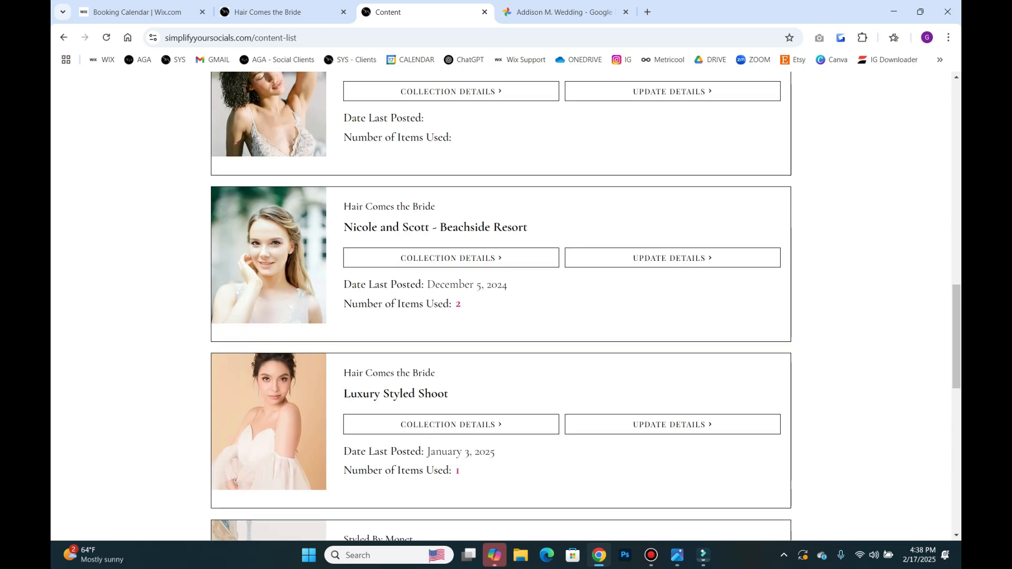
scroll(506, 305, "up", 10)
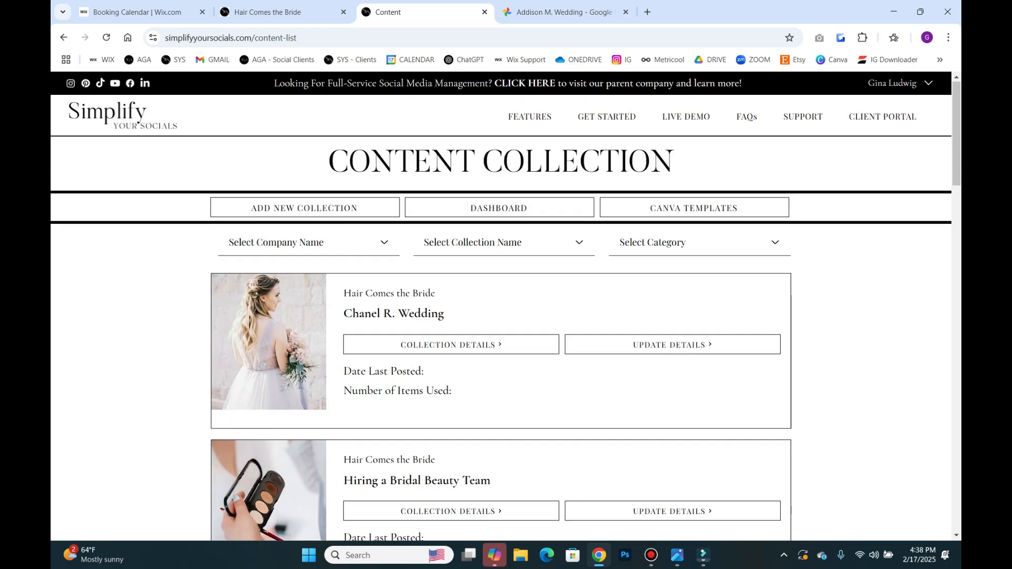
left_click(700, 243)
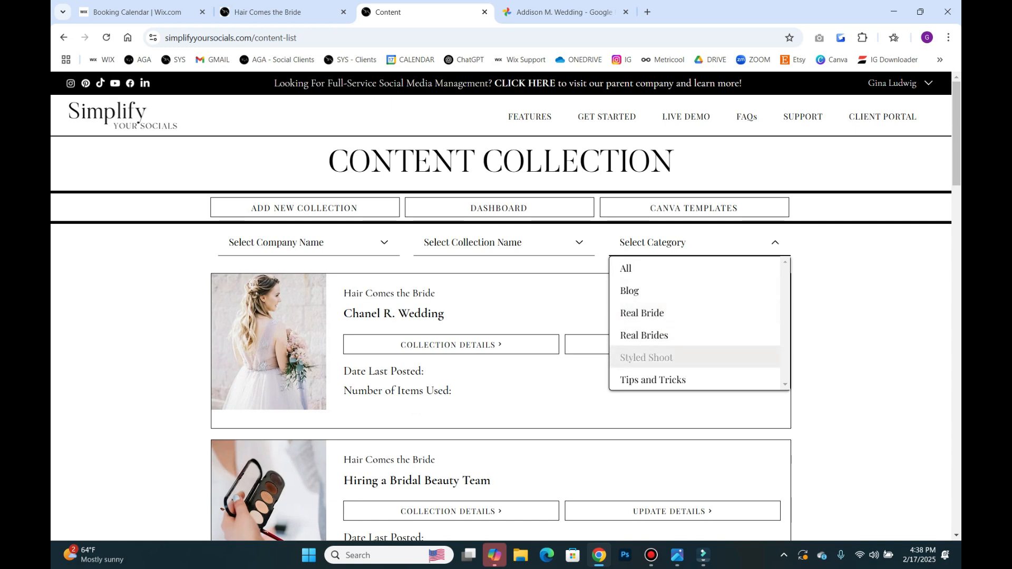
left_click(854, 350)
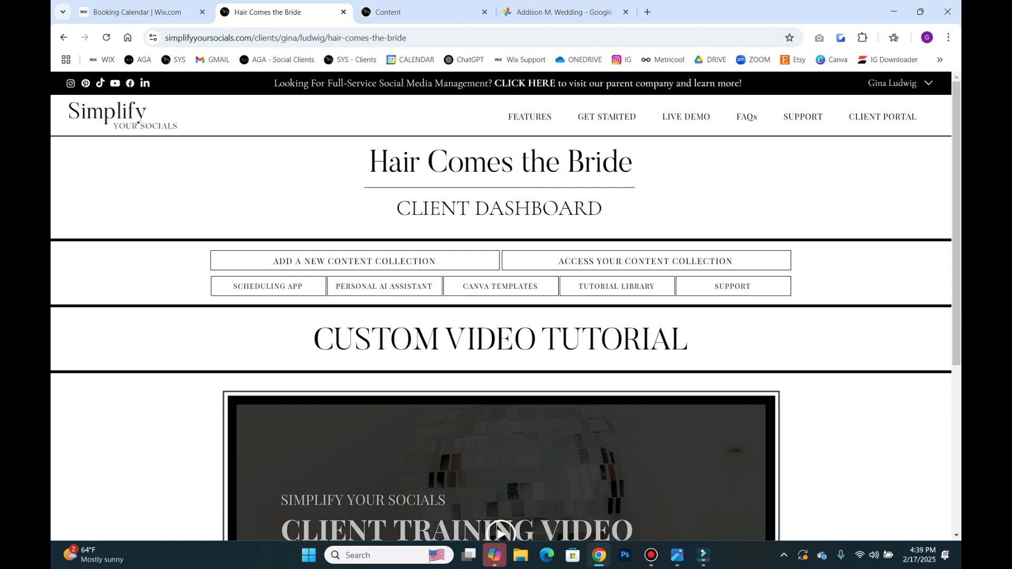
Look over the Hair Comes the Bride client dashboard and its Custom Video Tutorial section, and briefly view the content collection page
scroll(506, 309, "down", 2)
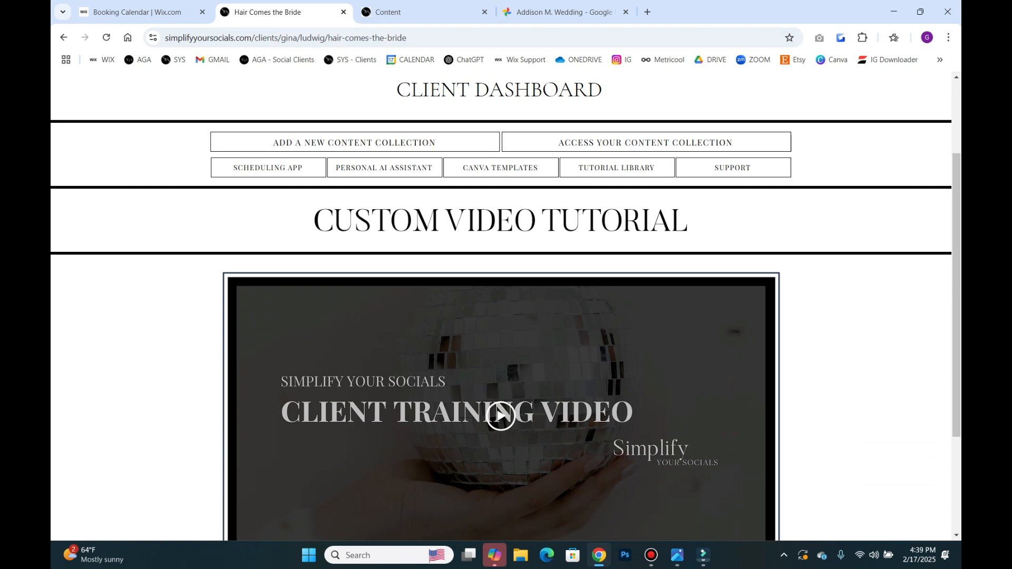
scroll(506, 308, "up", 2)
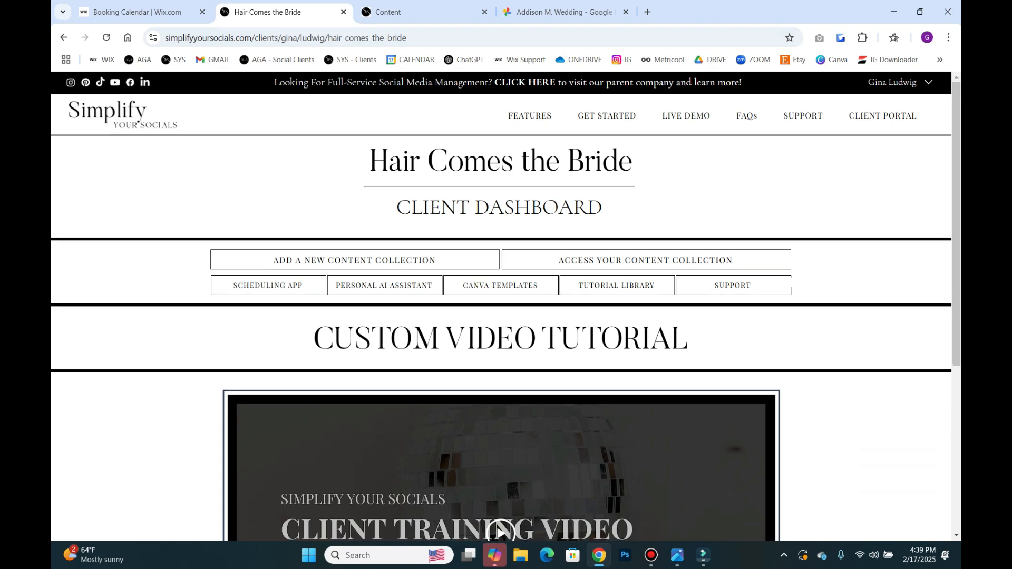
scroll(501, 306, "down", 2)
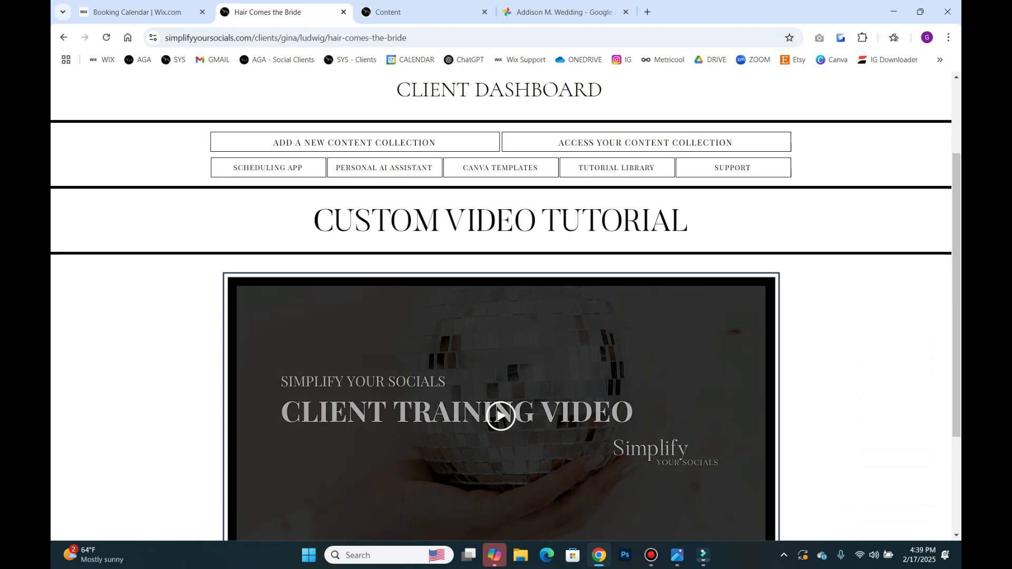
scroll(501, 305, "up", 2)
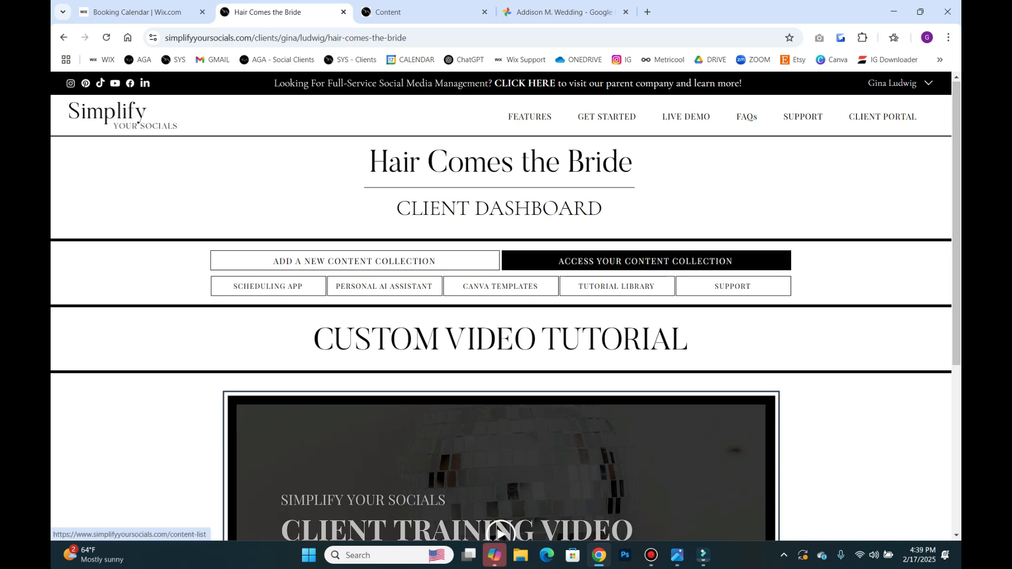
left_click(410, 12)
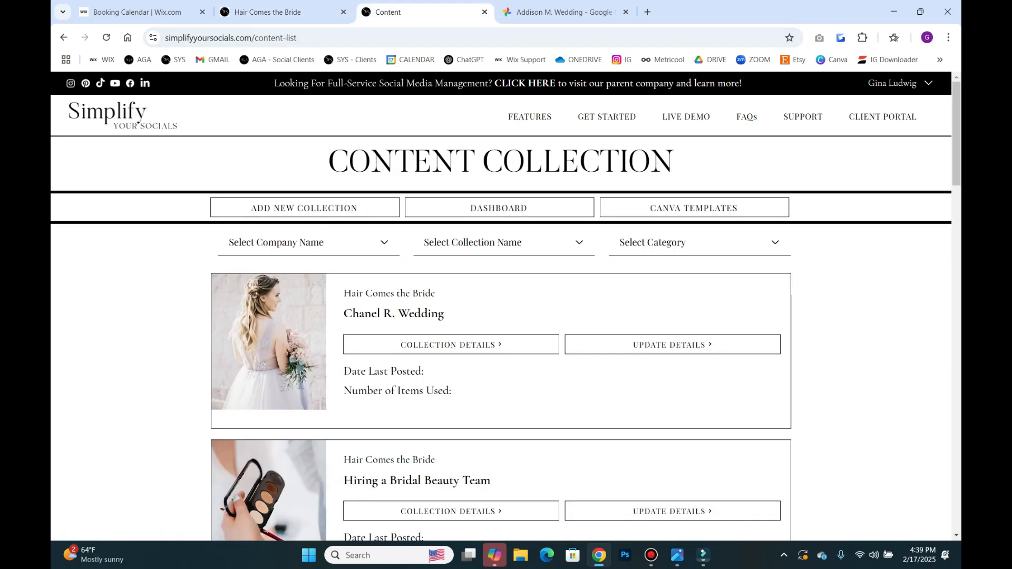
left_click(268, 12)
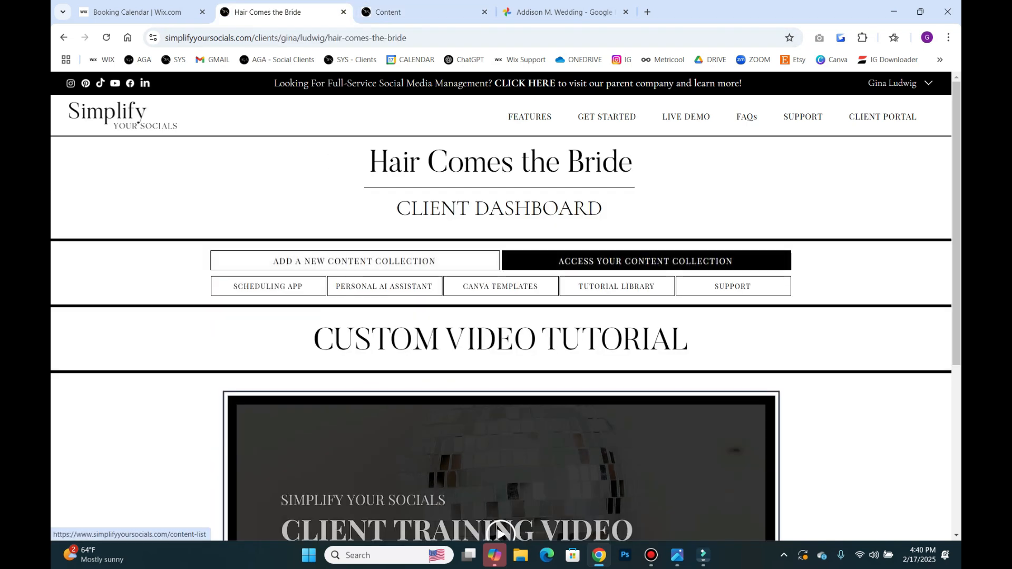
Open the scheduling app and the personal AI assistant from the client dashboard
left_click(268, 286)
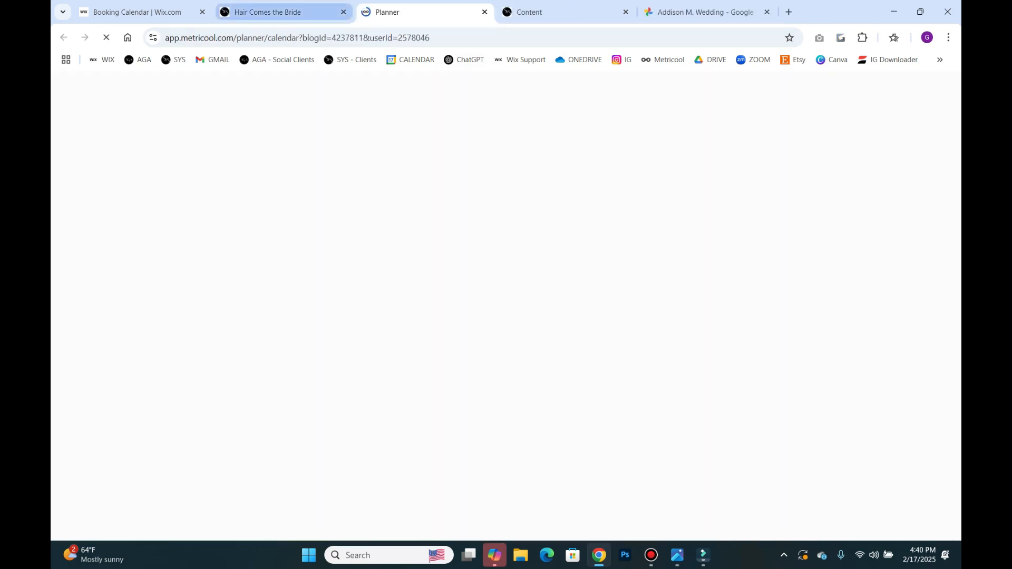
left_click(279, 12)
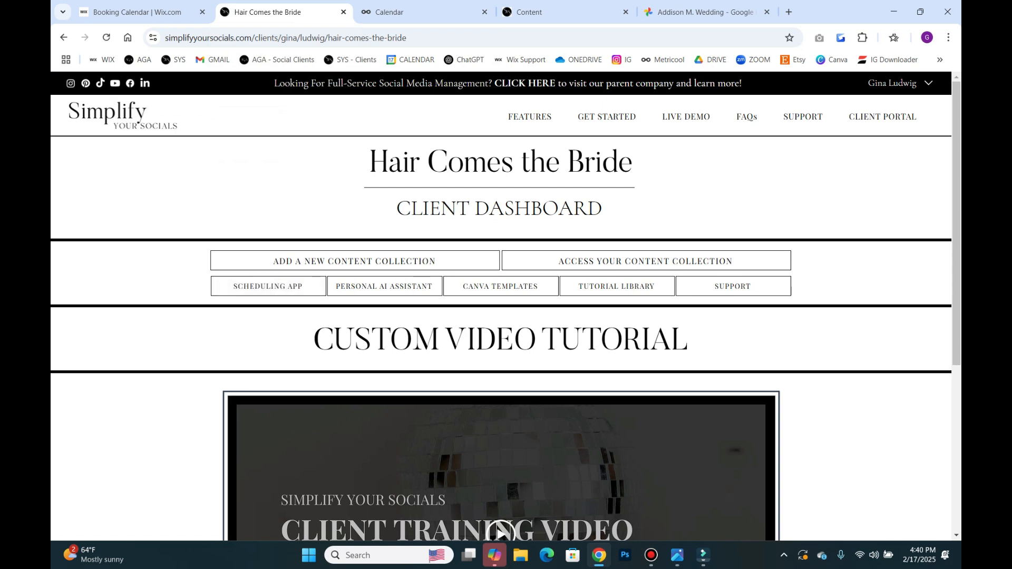
left_click(384, 287)
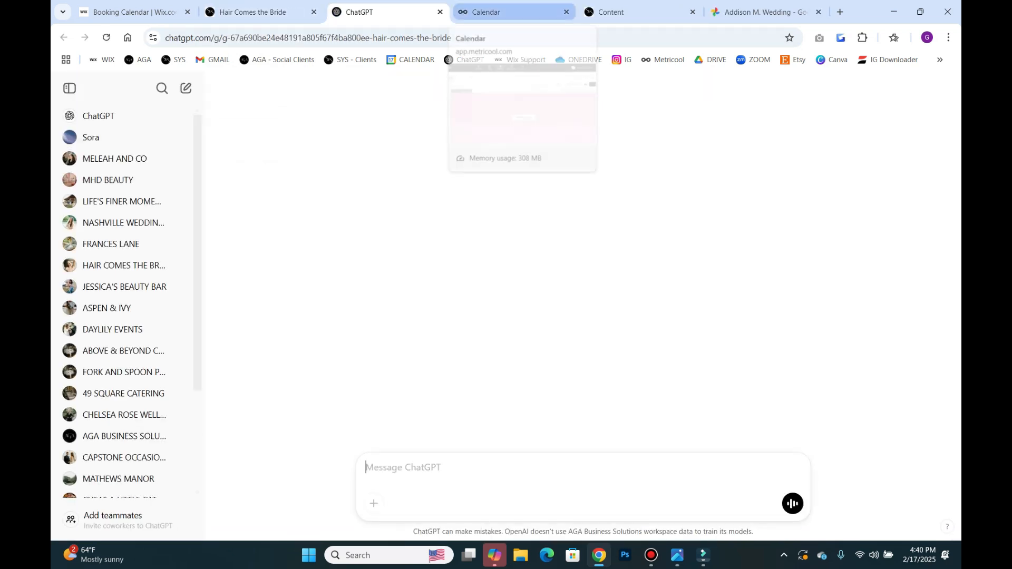
Place the scheduling calendar ahead of the AI assistant page and advance it to the week of Feb 23 – Mar 1, 2025
left_click_drag(508, 12, 387, 11)
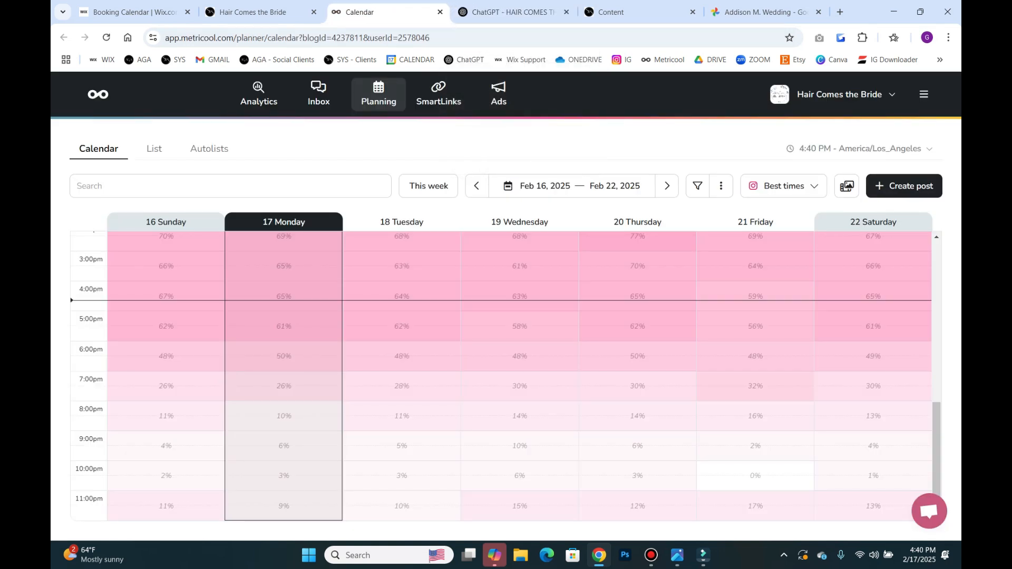
left_click(667, 185)
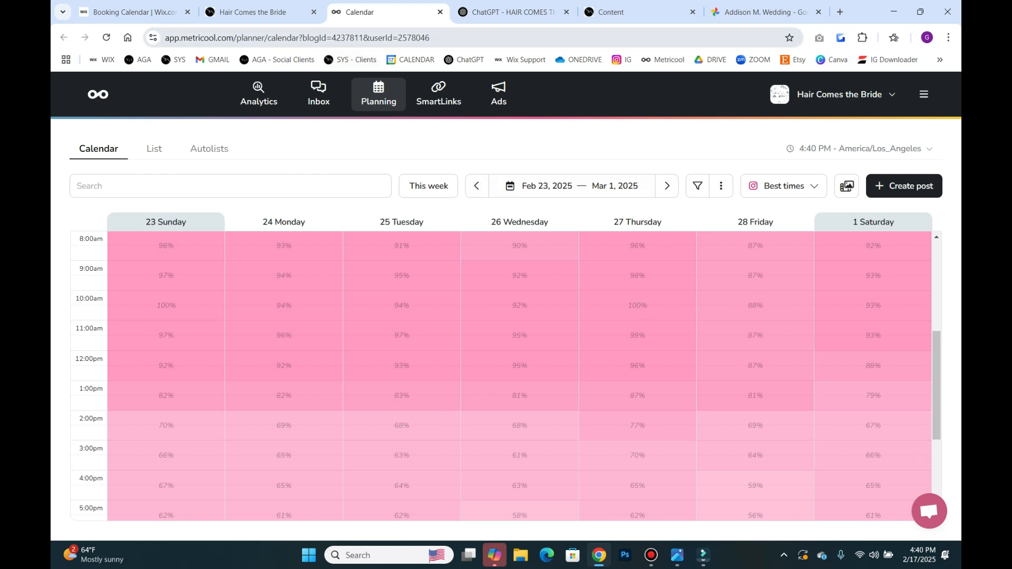
Open the content list's wedding collection with the curly-haired bride on its cover and browse its Google Photos album
left_click(627, 11)
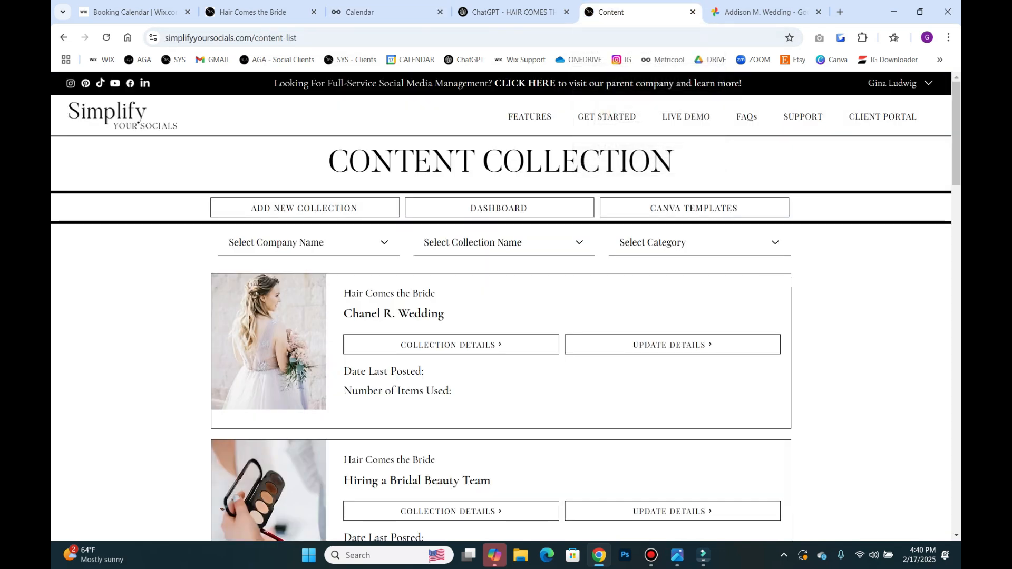
scroll(501, 316, "down", 1)
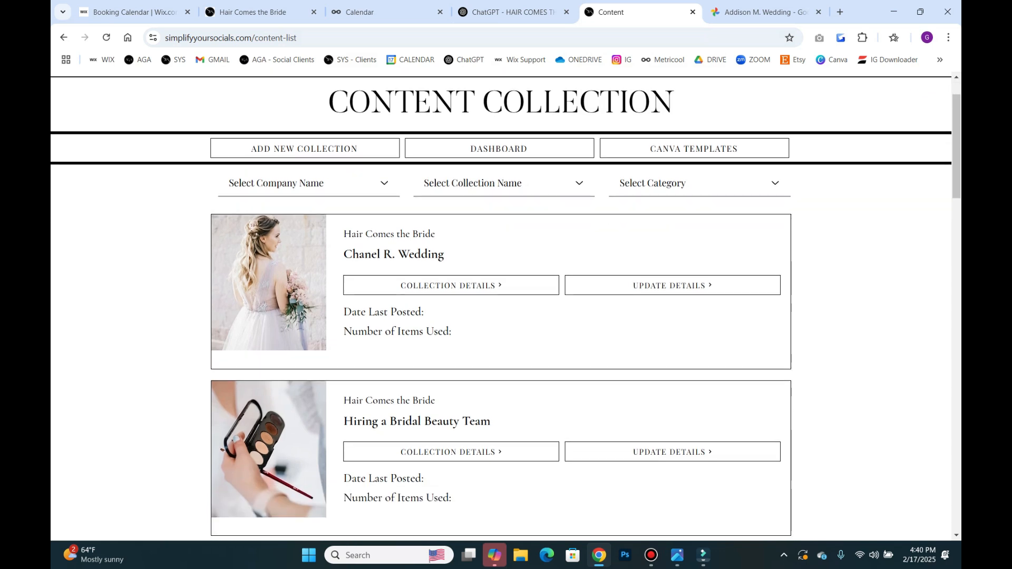
scroll(506, 306, "down", 5)
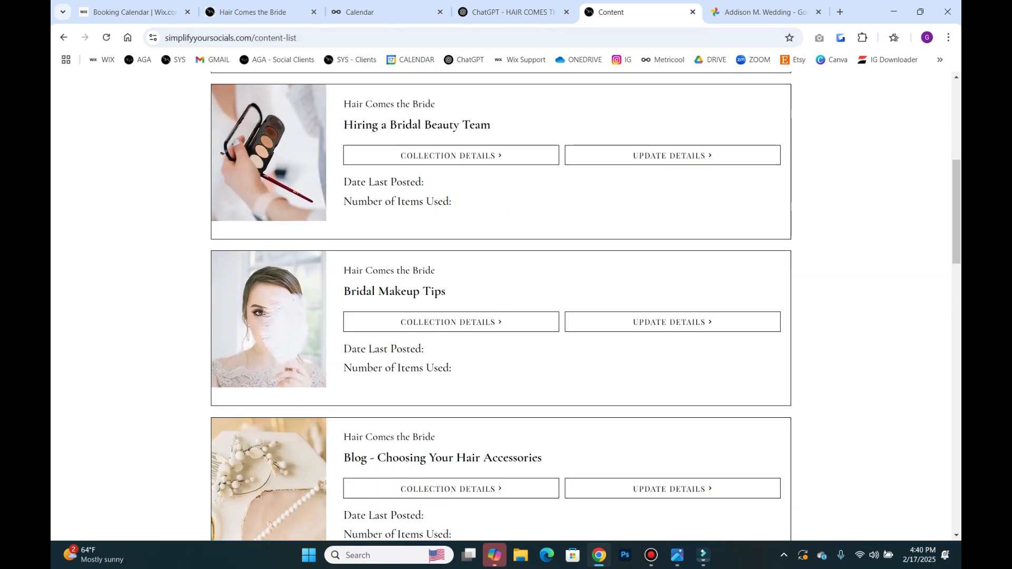
scroll(501, 305, "down", 1)
scroll(501, 306, "down", 6)
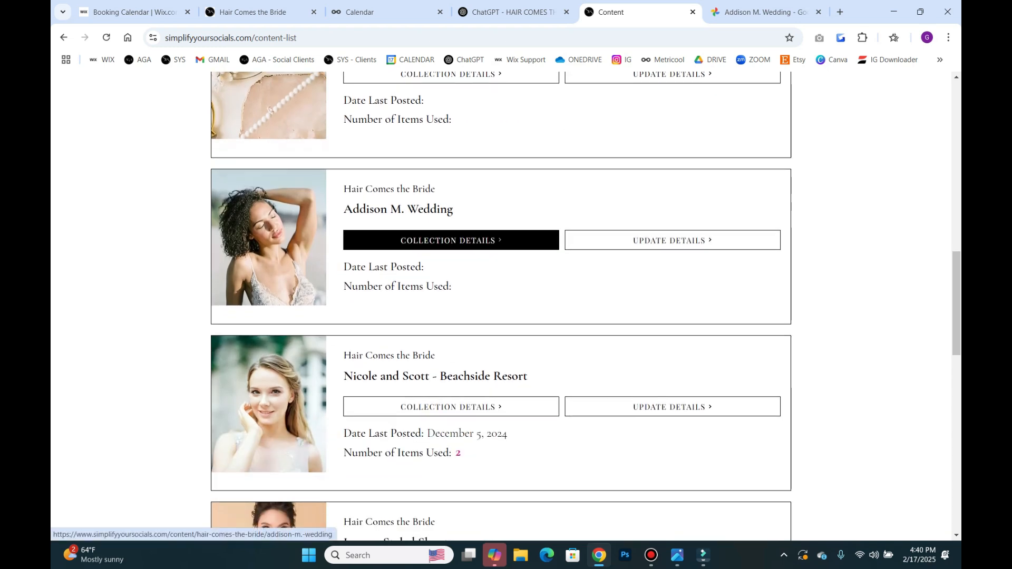
left_click(451, 240)
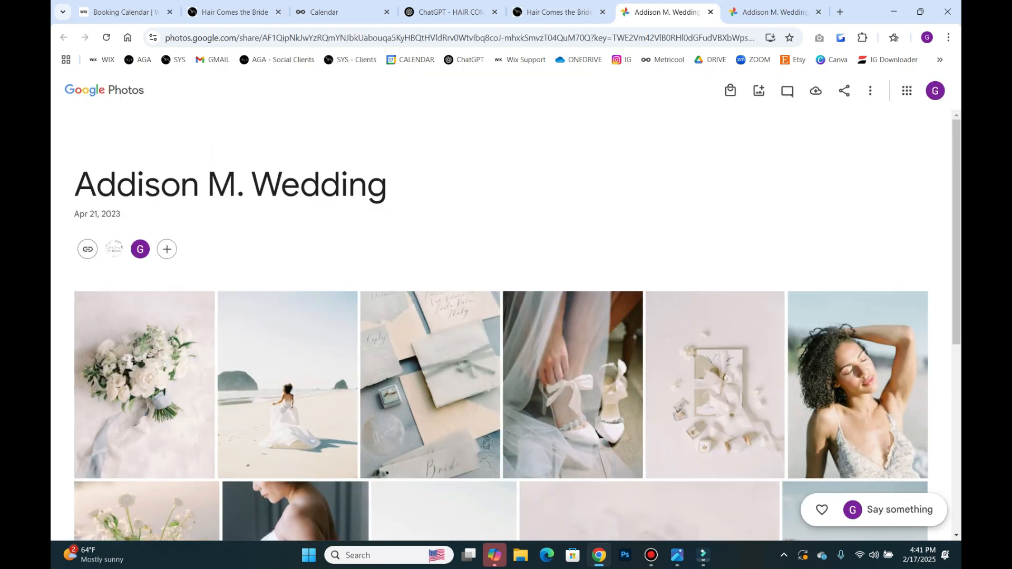
scroll(573, 280, "down", 2)
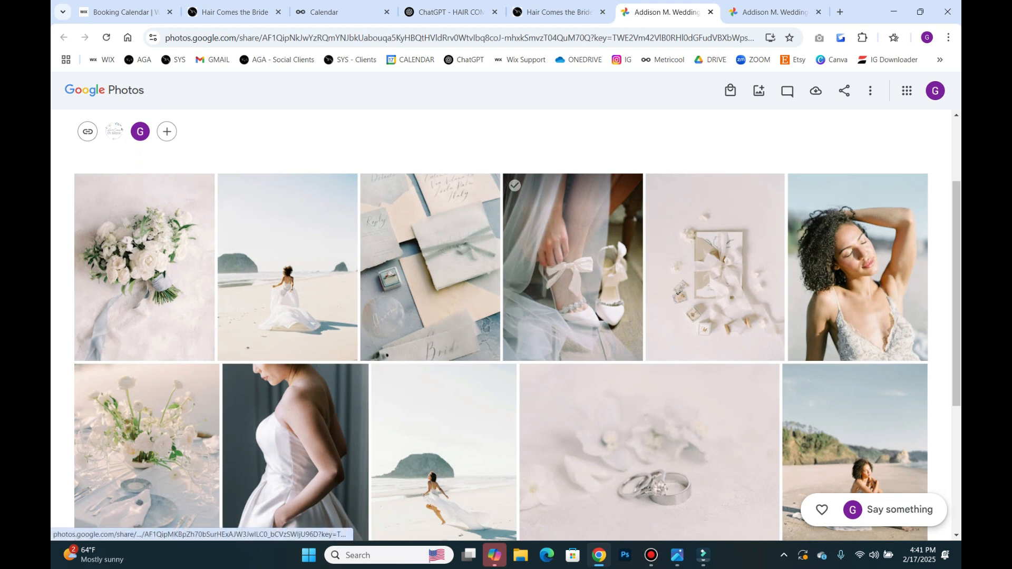
scroll(573, 279, "up", 2)
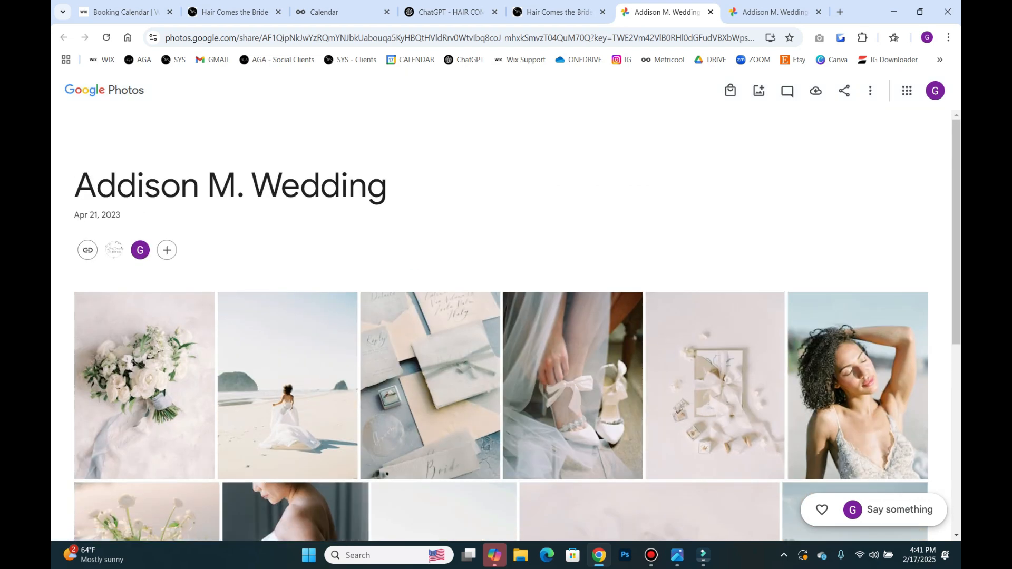
Download the album photo of the curly-haired bride with her arm raised on the beach and return to the album
left_click(857, 385)
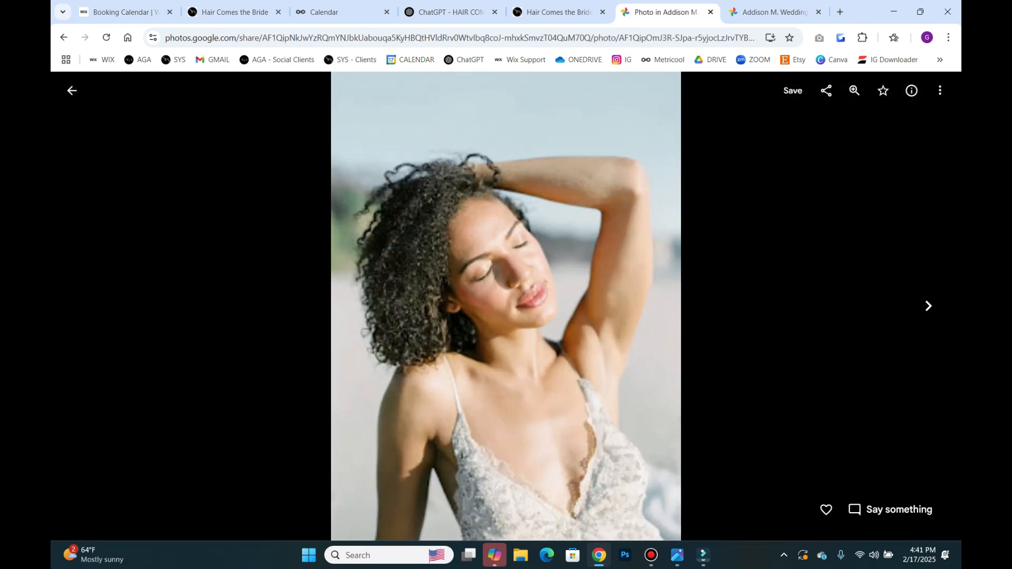
left_click(940, 91)
left_click(868, 123)
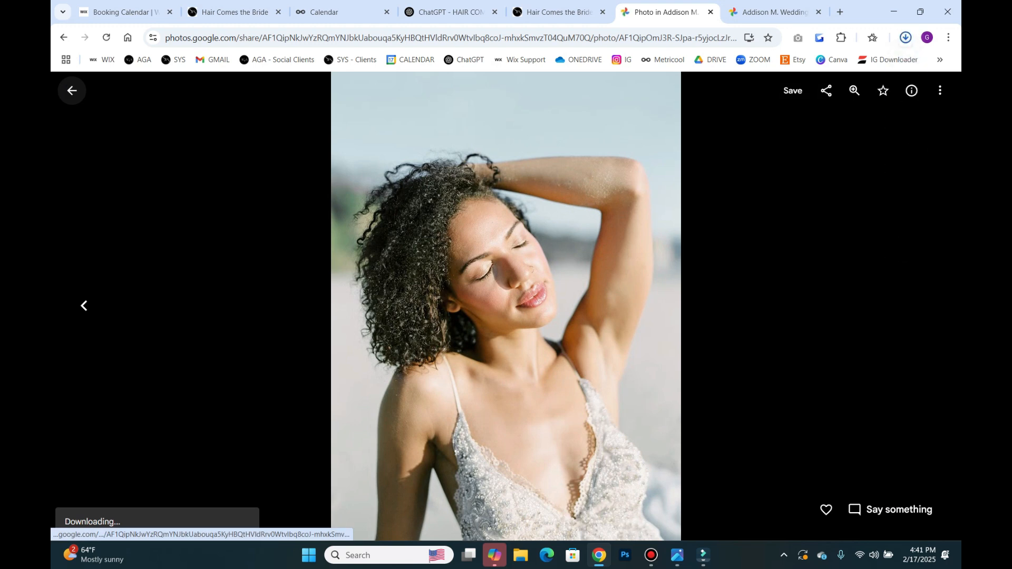
left_click(72, 90)
scroll(516, 379, "down", 2)
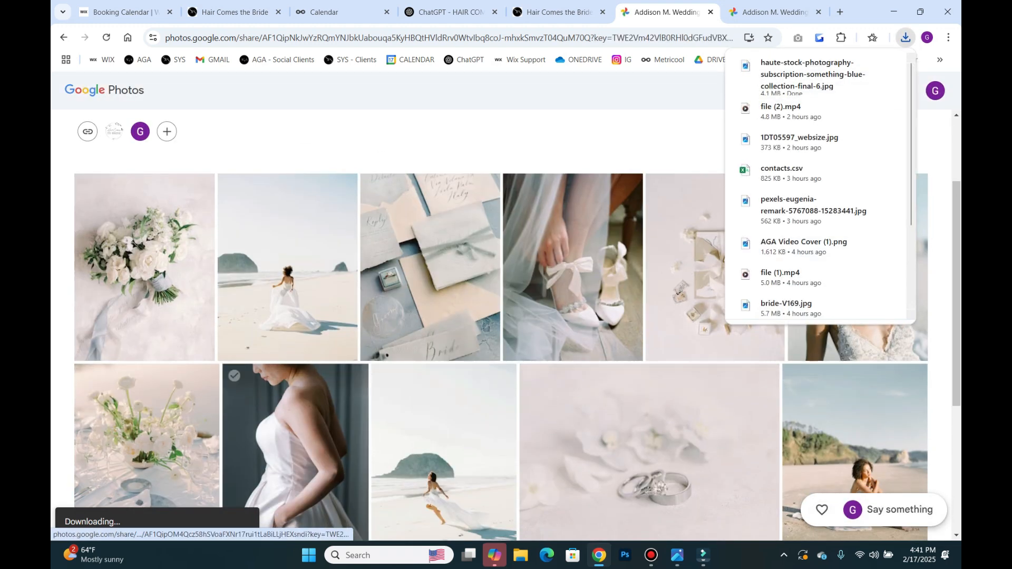
scroll(438, 400, "up", 2)
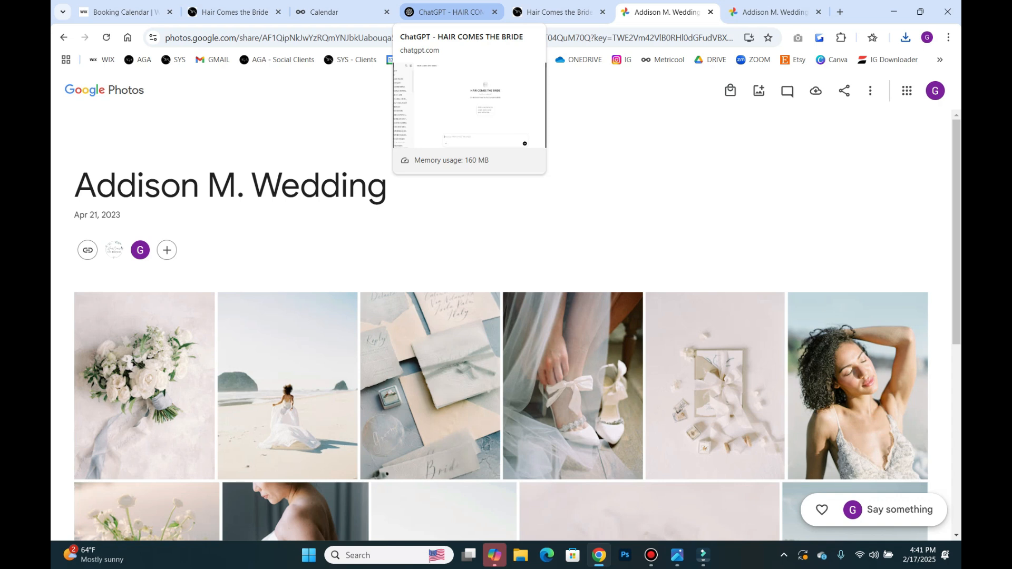
Copy the vendor credits, from Venue through Cake, from the wedding collection's notes
left_click(448, 12)
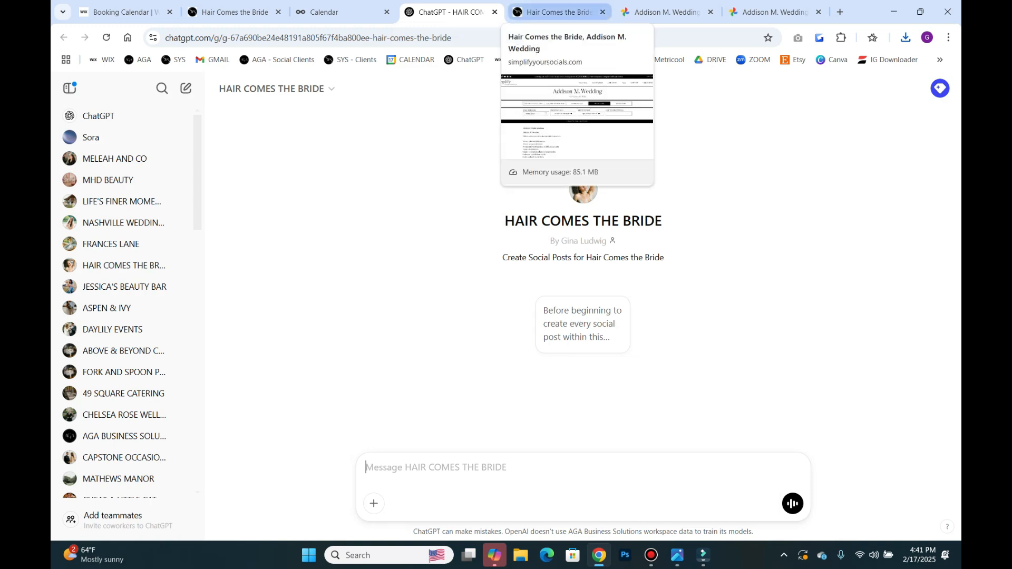
left_click(556, 12)
scroll(506, 305, "down", 3)
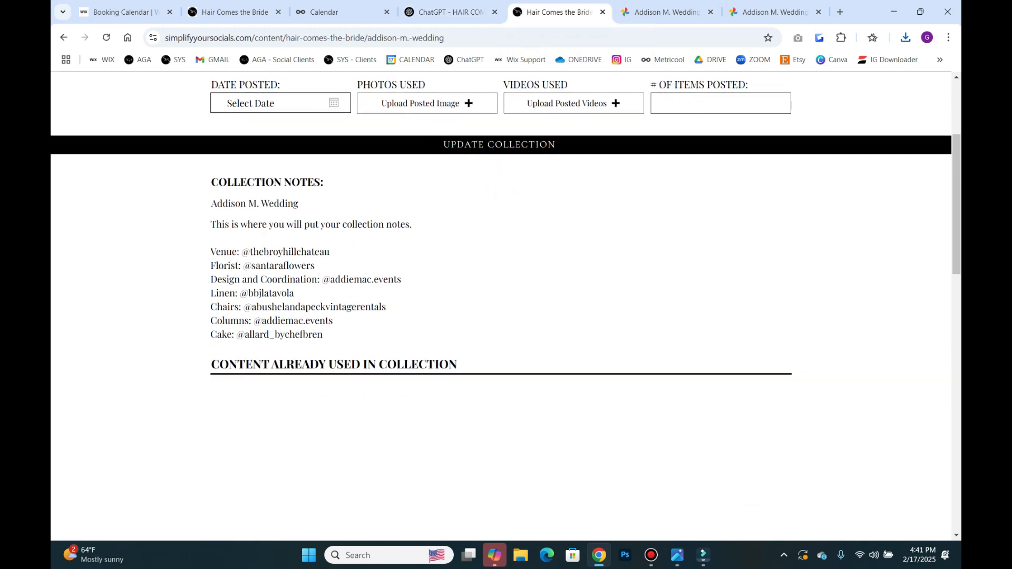
left_click_drag(210, 252, 323, 334)
right_click(277, 272)
left_click(306, 284)
Paste the vendor credits into the Hair Comes the Bride assistant's message, attach the downloaded bride photo and send it
key("ctrl+Page_Up")
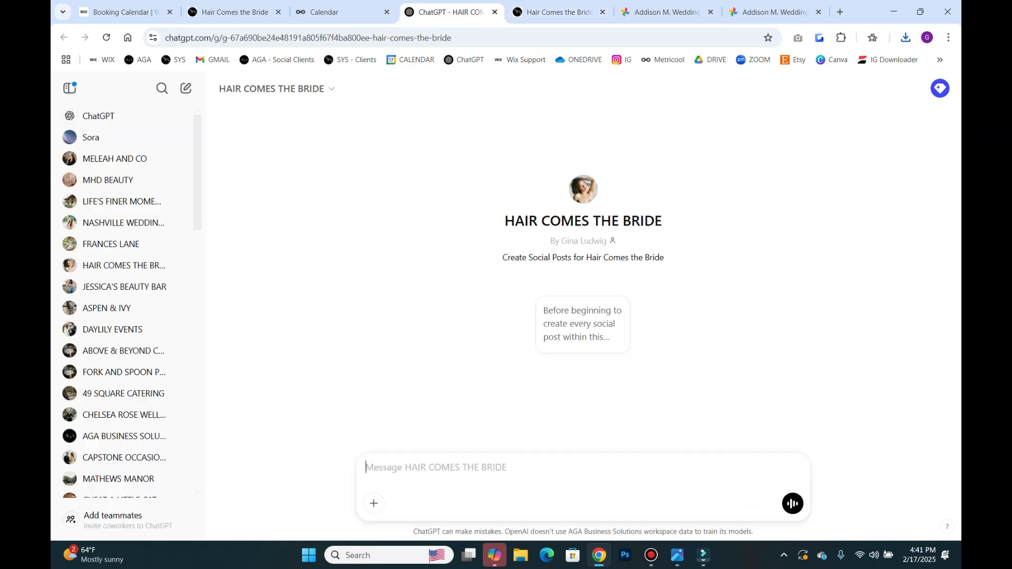
right_click(401, 472)
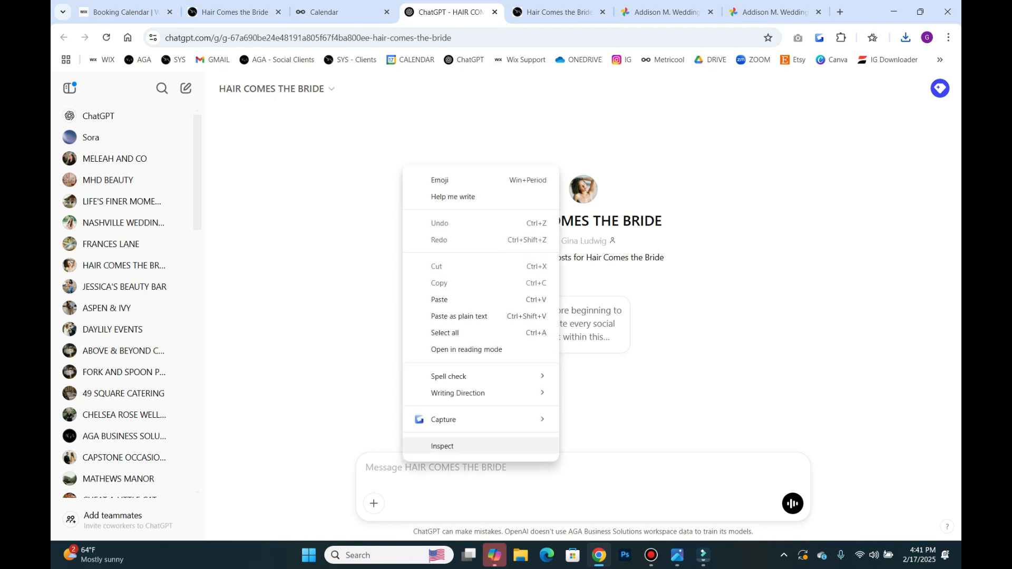
left_click(448, 299)
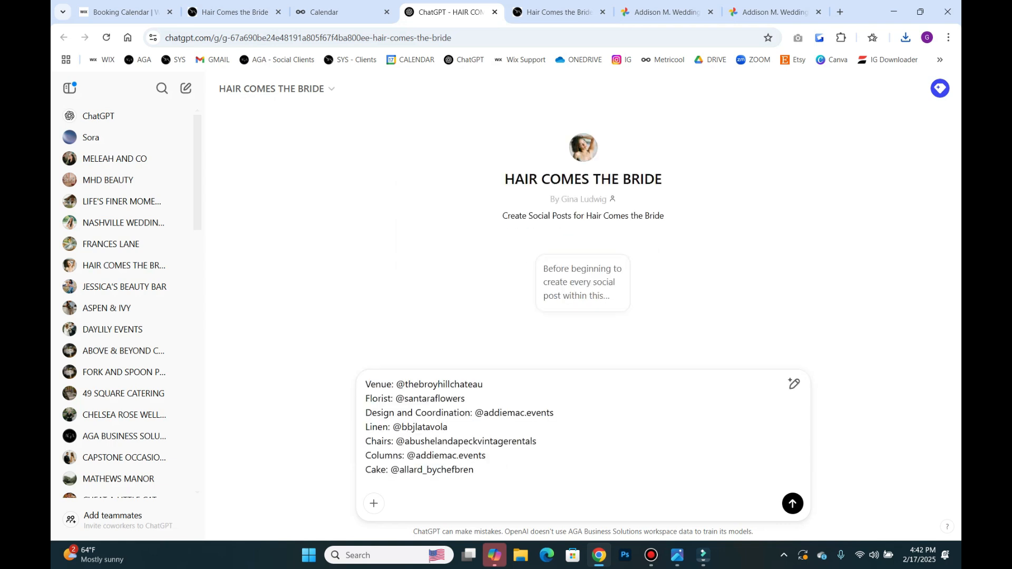
left_click(374, 503)
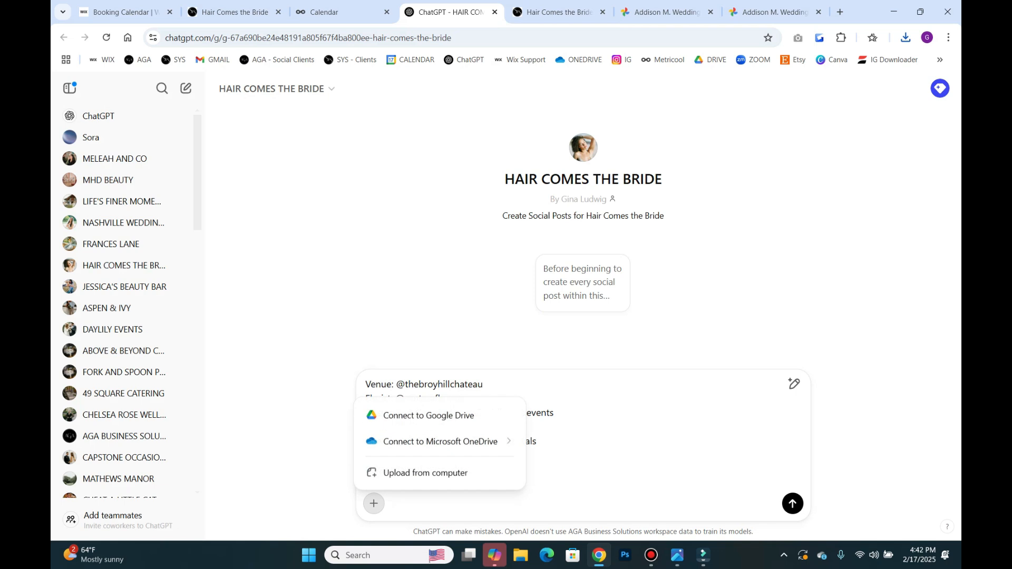
left_click(424, 473)
double_click(221, 148)
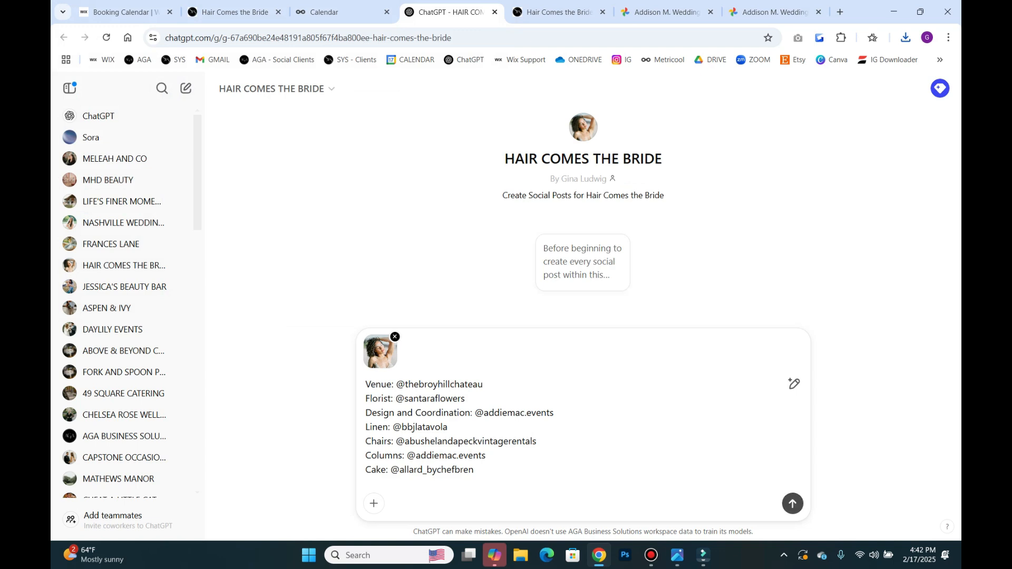
key("Return")
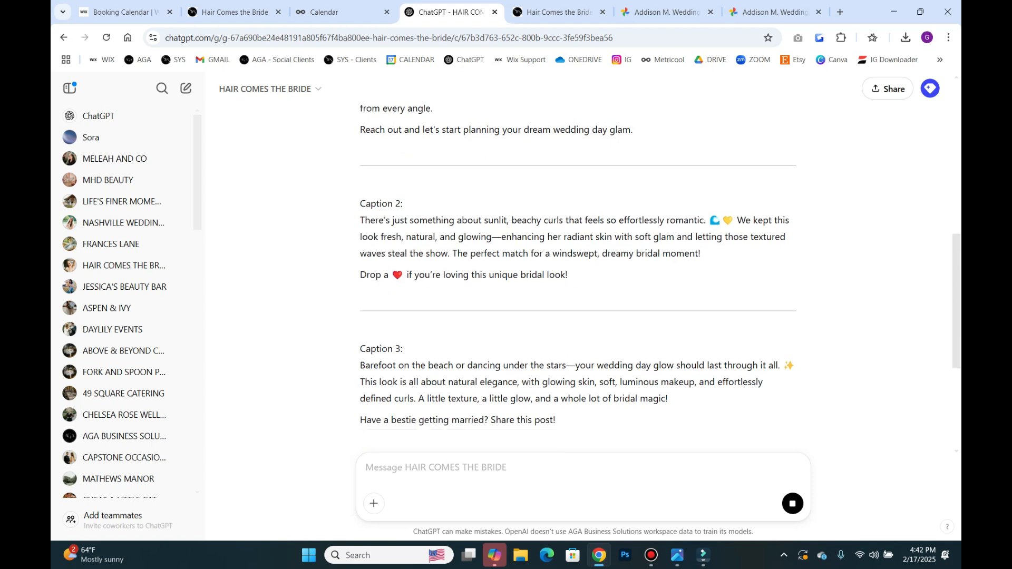
Examine the captions the assistant writes for the photo, including their opening lines and calls to action
scroll(578, 280, "down", 3)
scroll(578, 280, "up", 4)
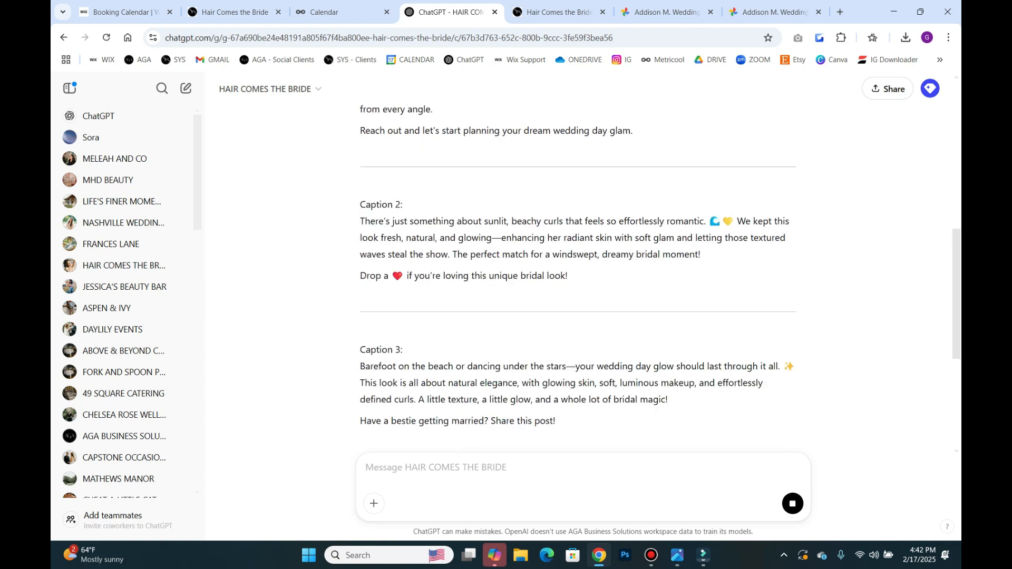
scroll(578, 279, "up", 3)
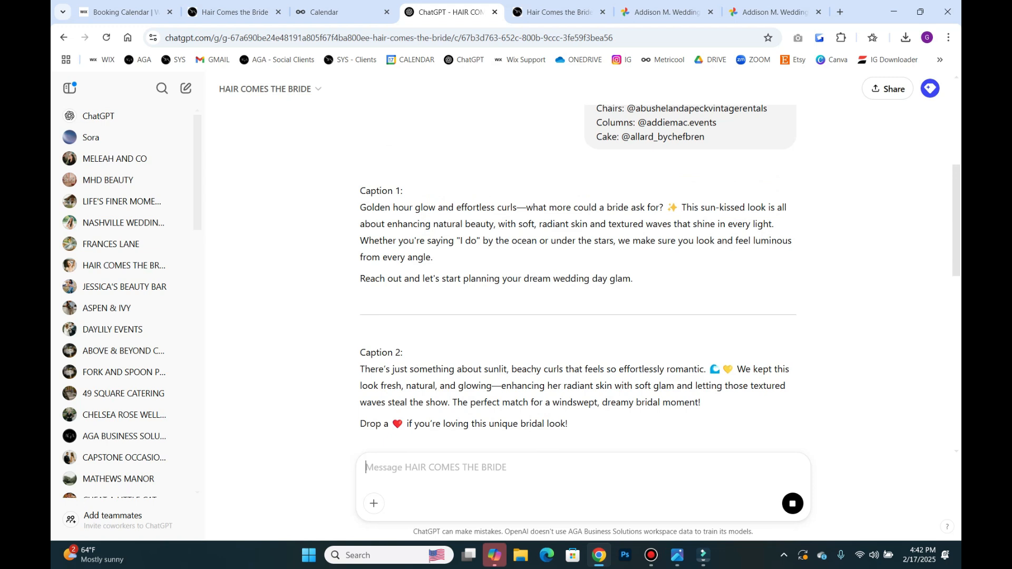
scroll(578, 280, "down", 1)
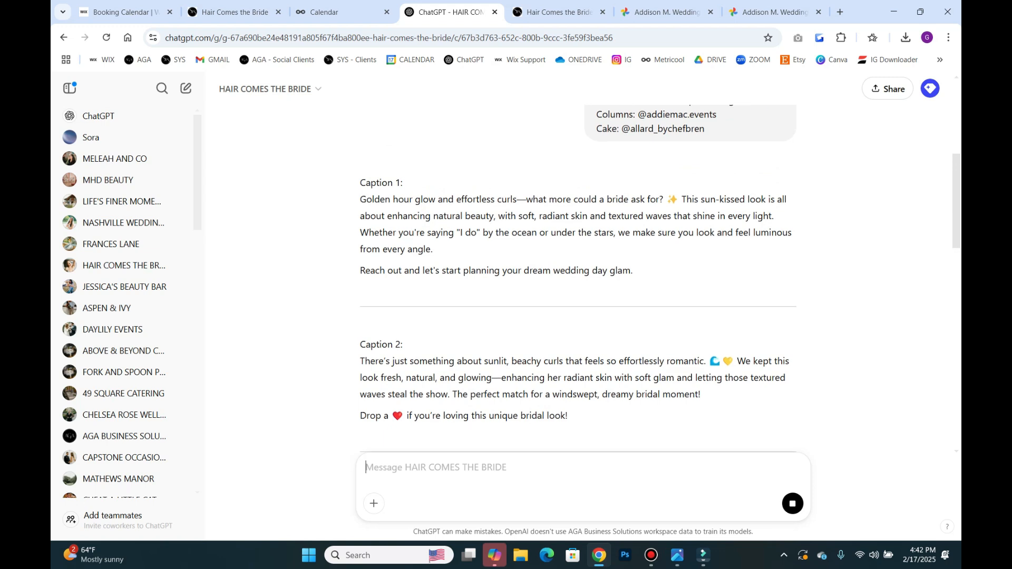
left_click_drag(360, 148, 679, 148)
left_click(362, 134)
left_click_drag(737, 310, 569, 365)
left_click(572, 368)
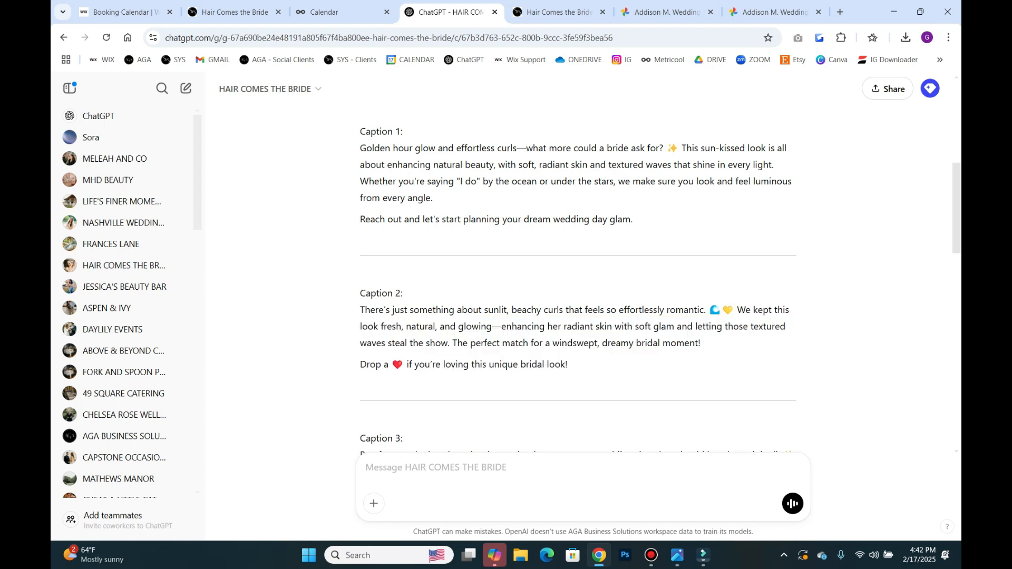
Copy Caption 2's main paragraph without its closing call-to-action line
scroll(578, 284, "down", 1)
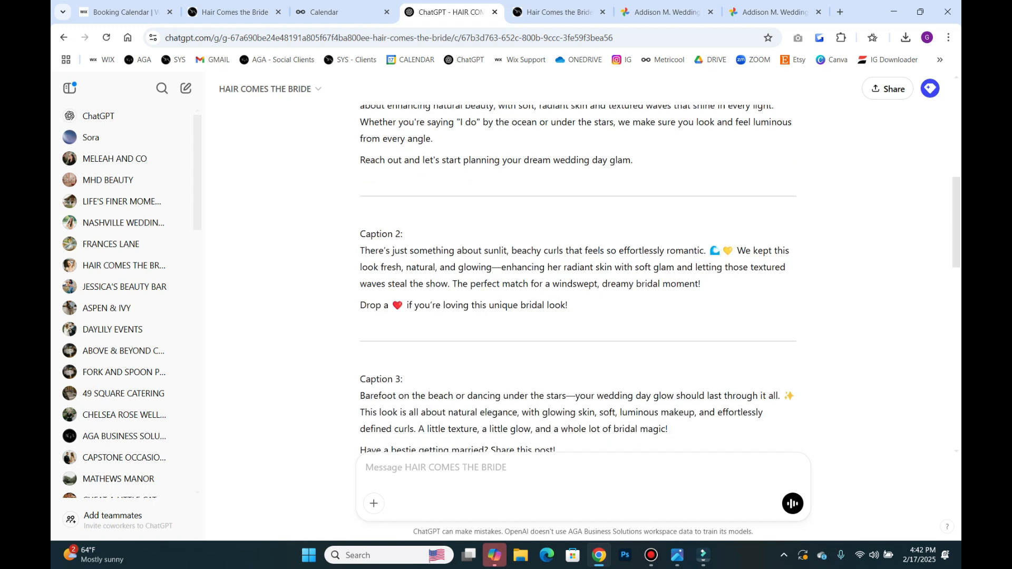
left_click_drag(360, 250, 568, 306)
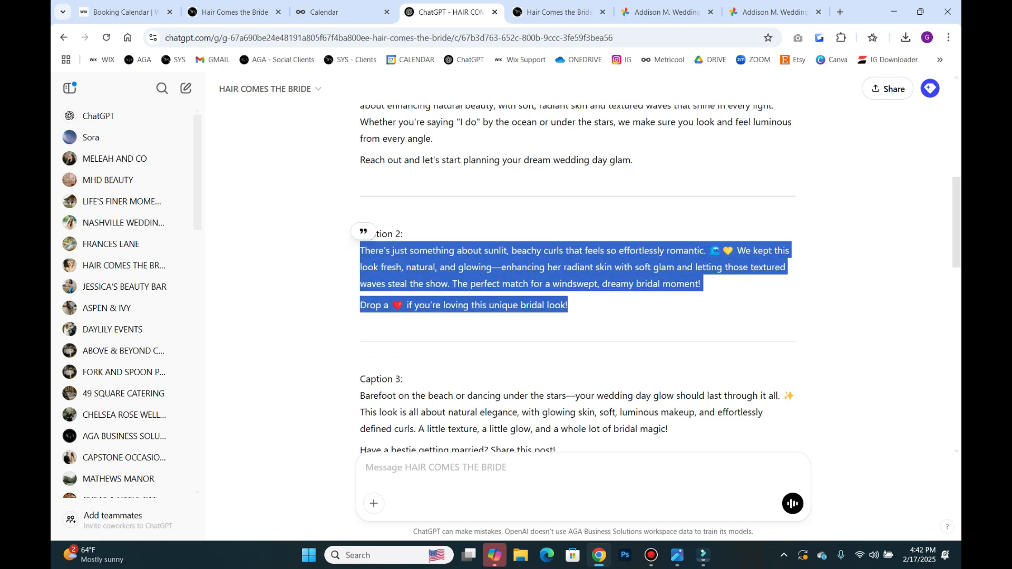
right_click(558, 268)
left_click(585, 285)
left_click_drag(360, 250, 701, 285)
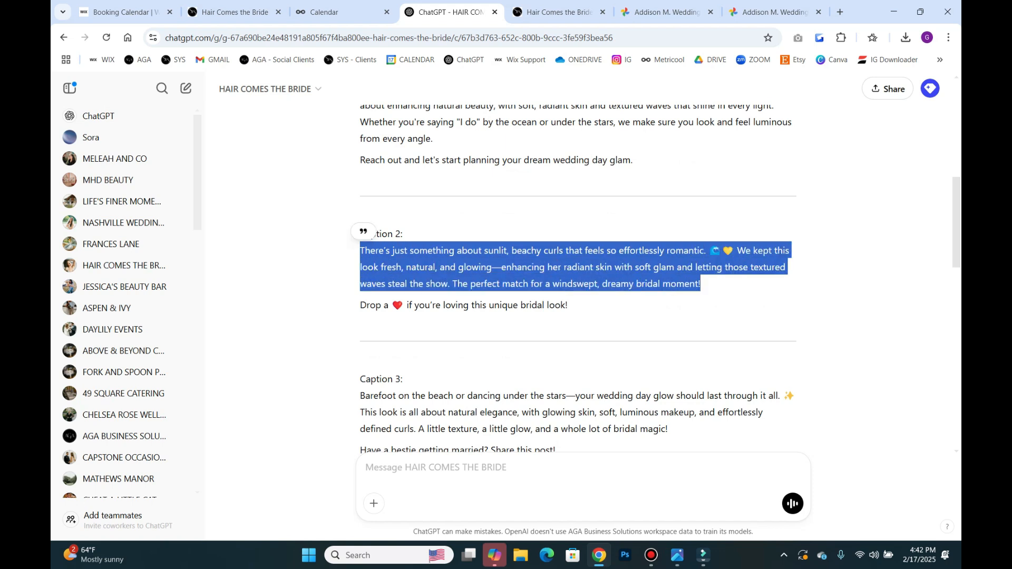
left_click(700, 285)
left_click_drag(360, 250, 700, 284)
right_click(420, 267)
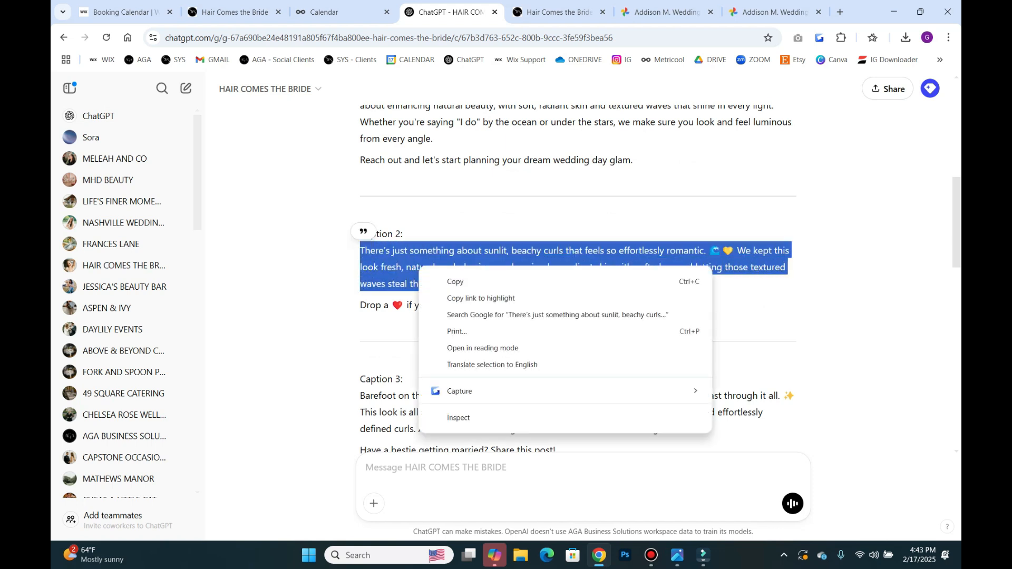
left_click(456, 282)
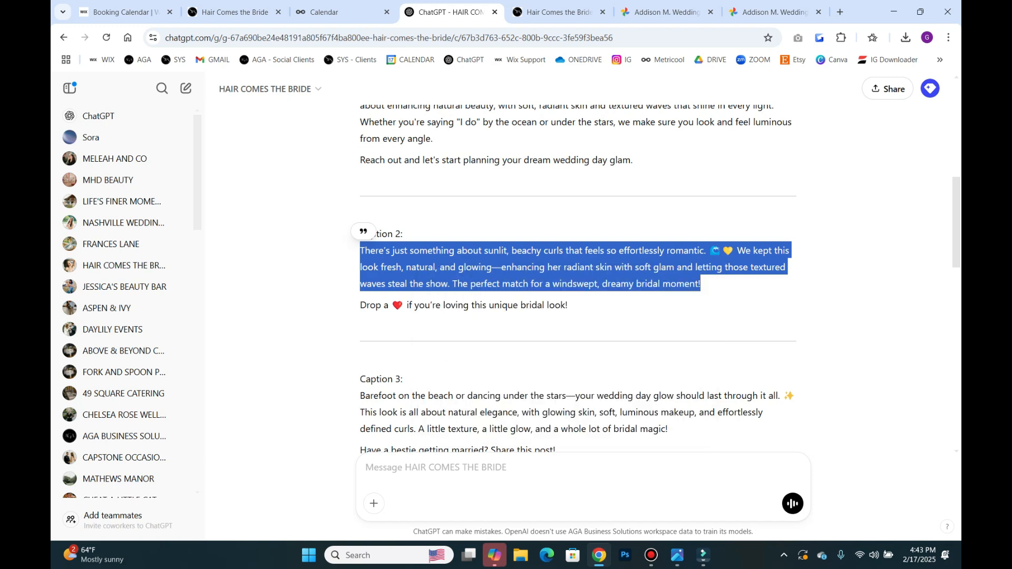
Copy the full text of Caption 2, including the closing "Drop a ❤️ if you're loving this unique bridal look!" line
left_click_drag(360, 251, 568, 306)
right_click(620, 267)
left_click(659, 280)
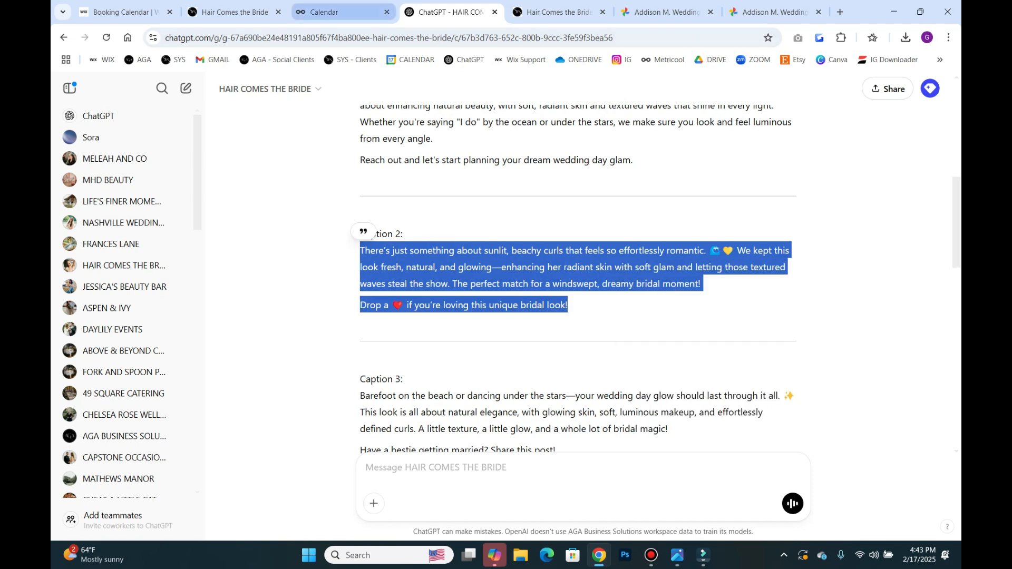
Return to the scheduling calendar, keep its best times set to Instagram and examine the week's hourly percentages
left_click(324, 11)
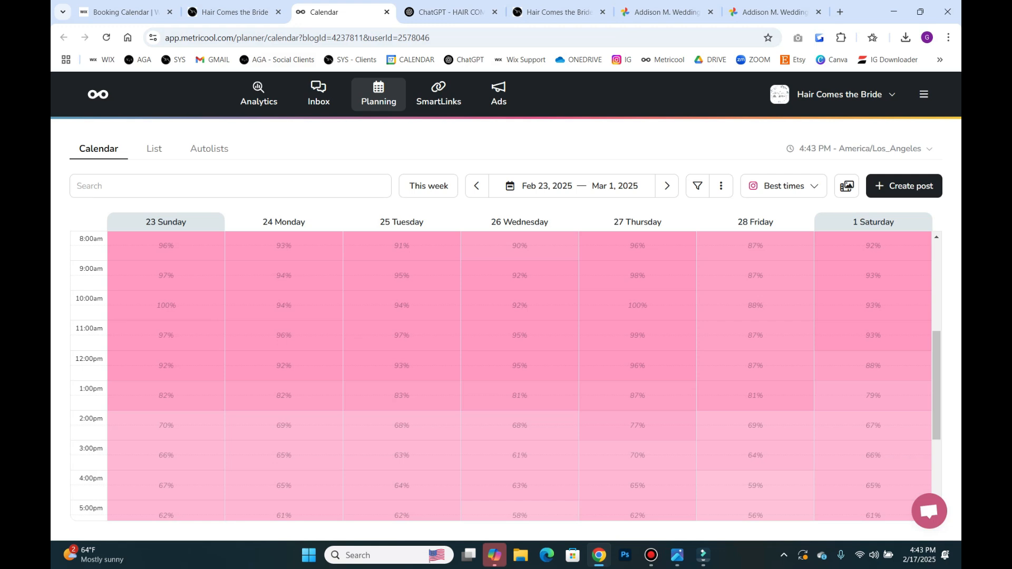
left_click(784, 186)
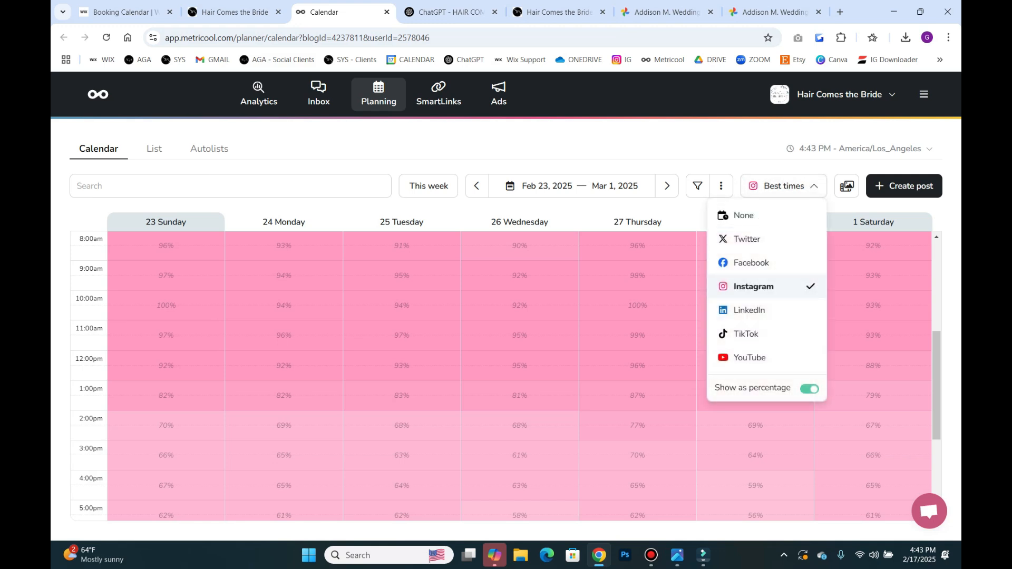
left_click(754, 287)
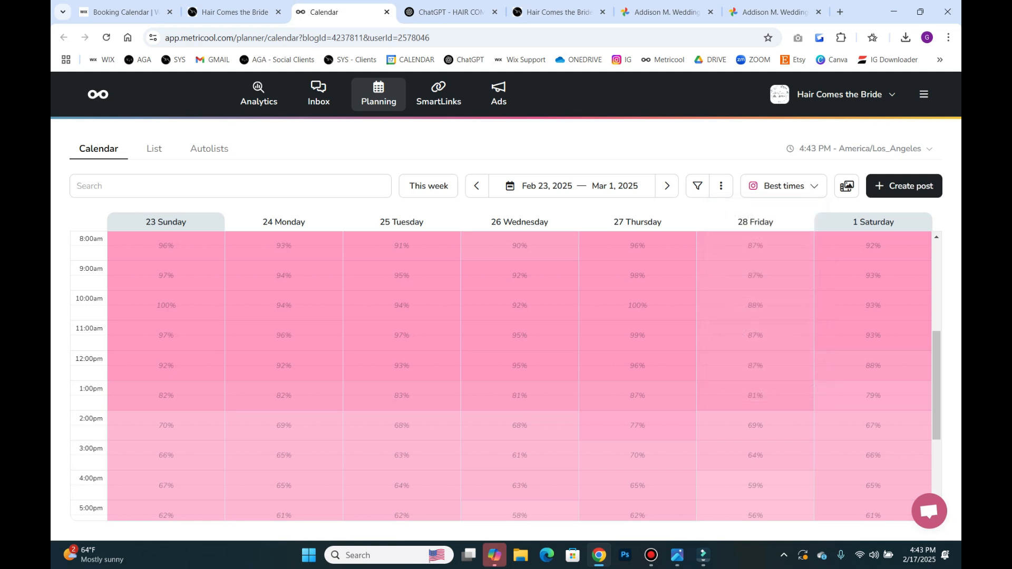
scroll(506, 375, "up", 1)
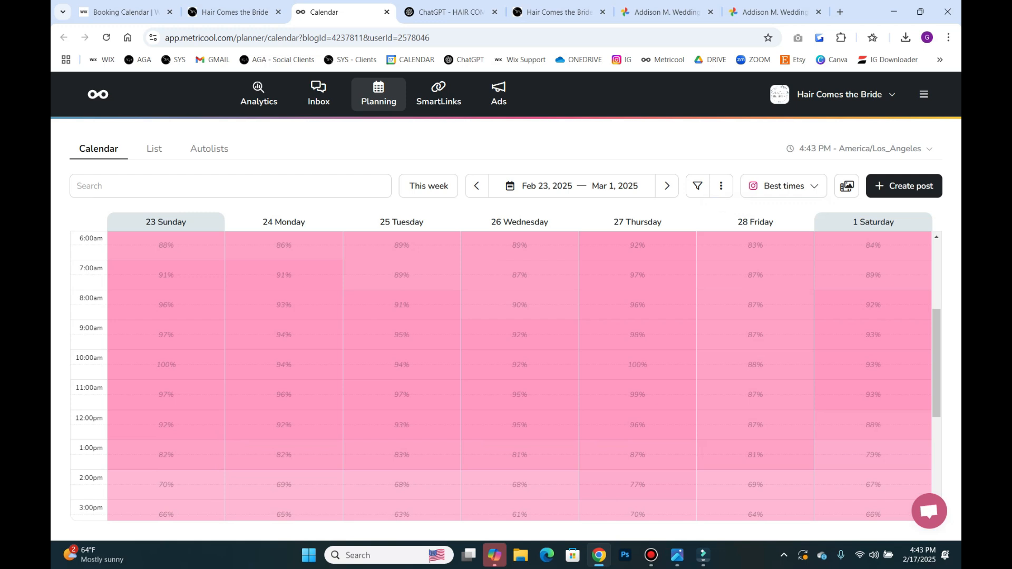
Start a new post for Feb 23, 2025 10:00 AM and add Instagram, Threads, LinkedIn, Google Business Profile as Photo, and Pinterest to Facebook
left_click(166, 359)
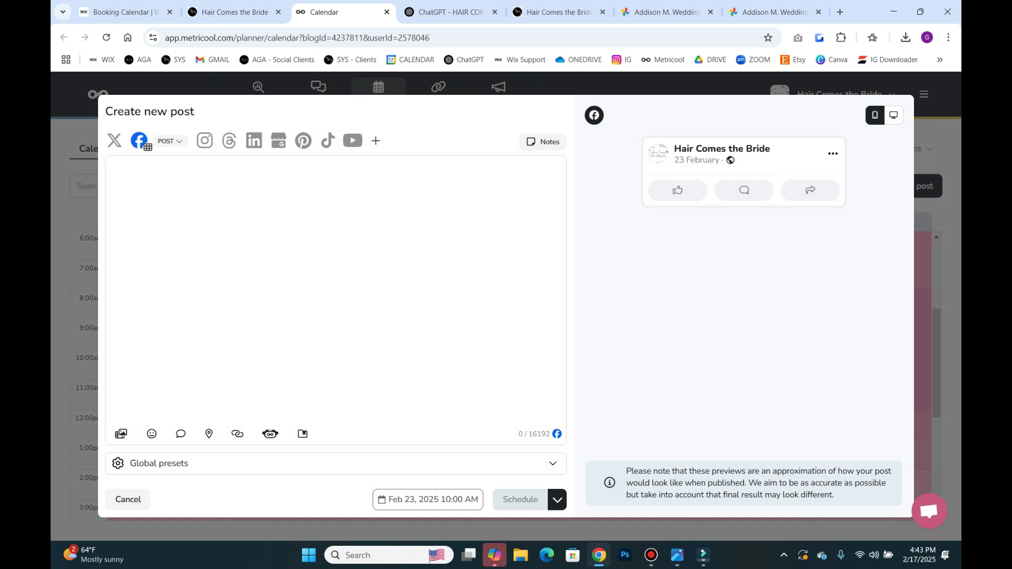
left_click(204, 140)
left_click(270, 140)
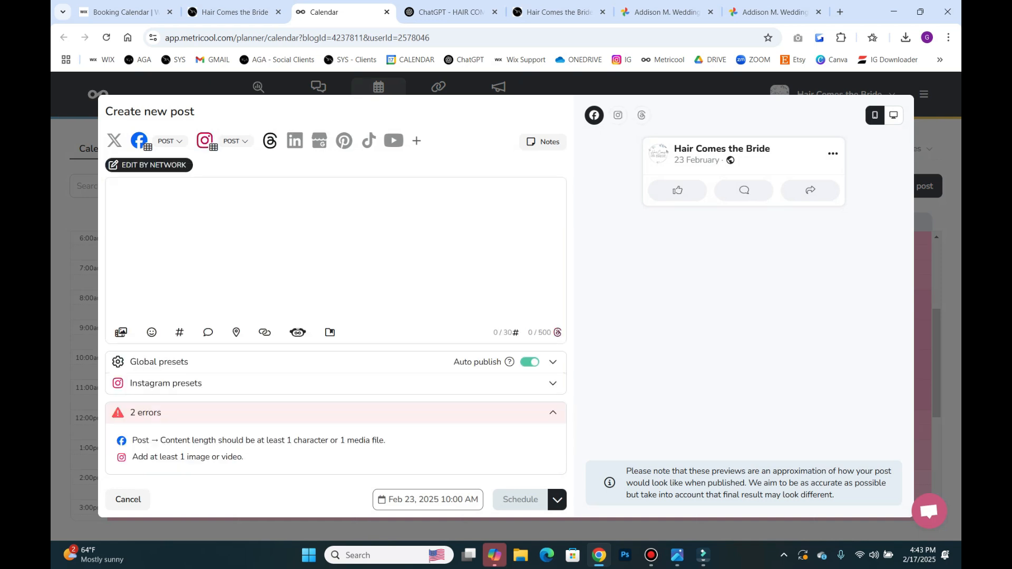
left_click(294, 140)
left_click(320, 140)
left_click(350, 141)
left_click(368, 195)
left_click(390, 140)
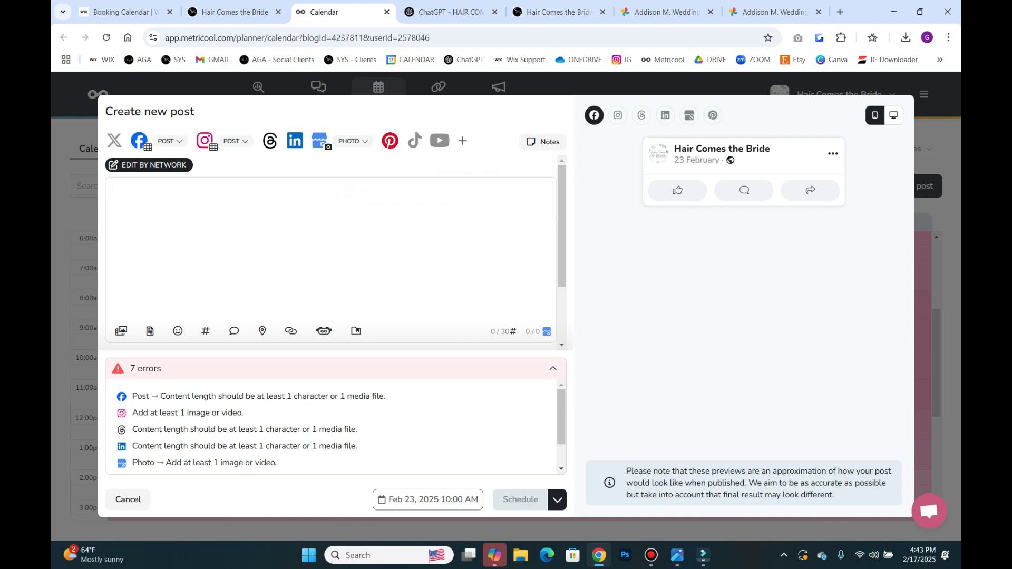
Paste Caption 2 into the post text and append the website link, vendor credits and hashtags copied from the ChatGPT conversation
right_click(140, 199)
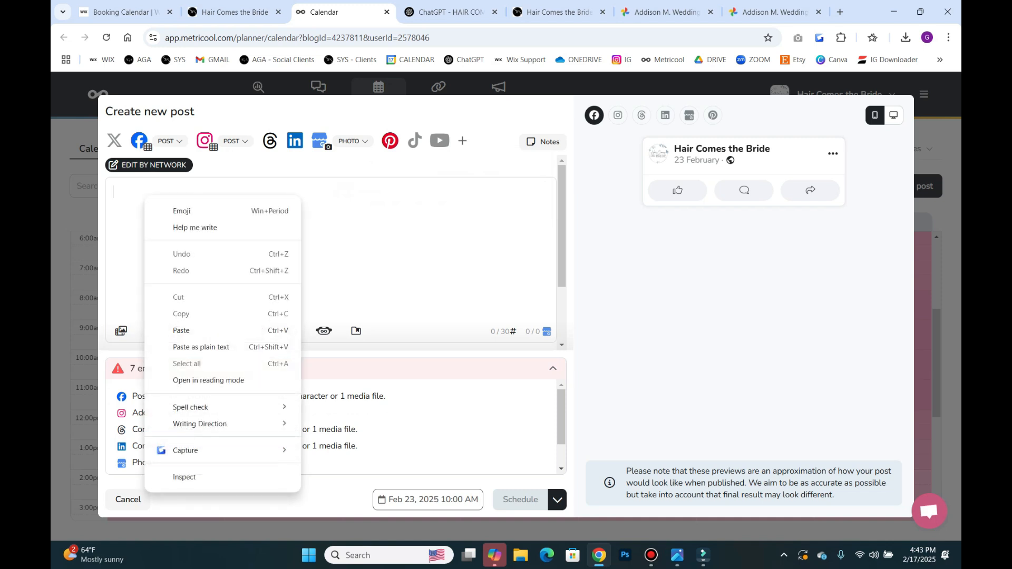
left_click(158, 330)
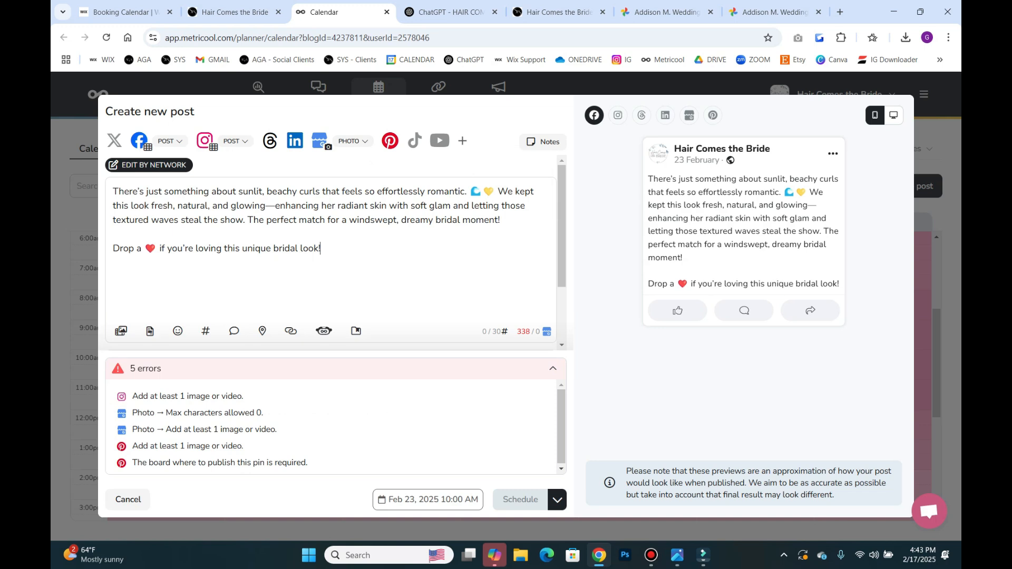
left_click(451, 11)
scroll(577, 290, "down", 7)
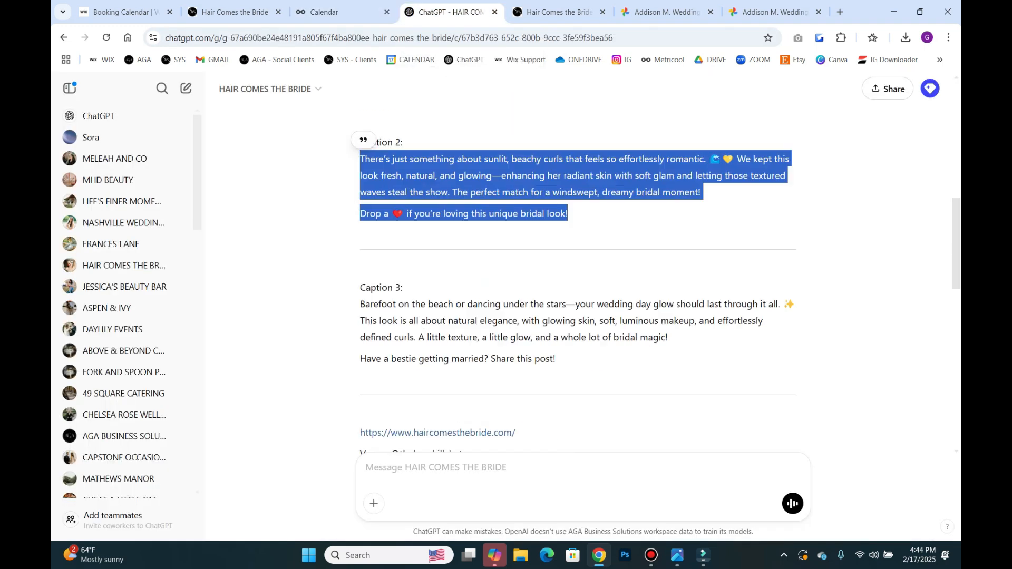
left_click_drag(553, 361, 366, 311)
left_click_drag(360, 310, 360, 168)
key("ctrl+c")
right_click(380, 194)
left_click(416, 203)
left_click(338, 12)
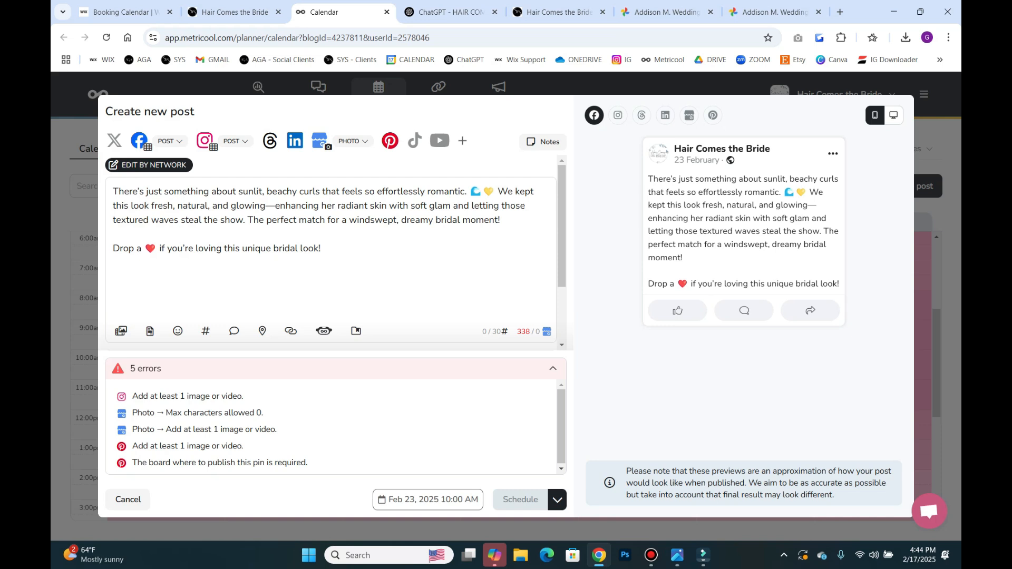
right_click(140, 248)
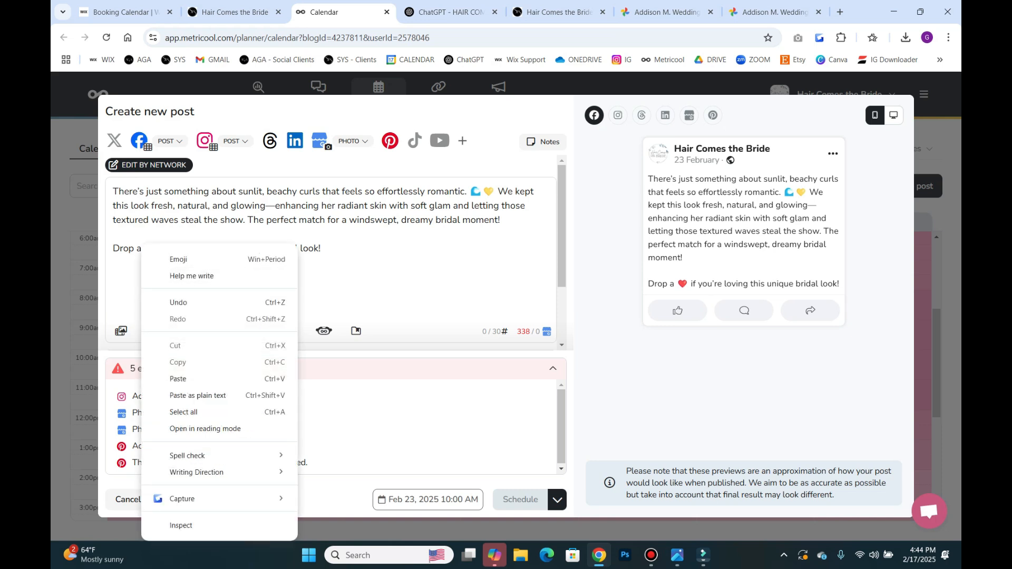
left_click(158, 378)
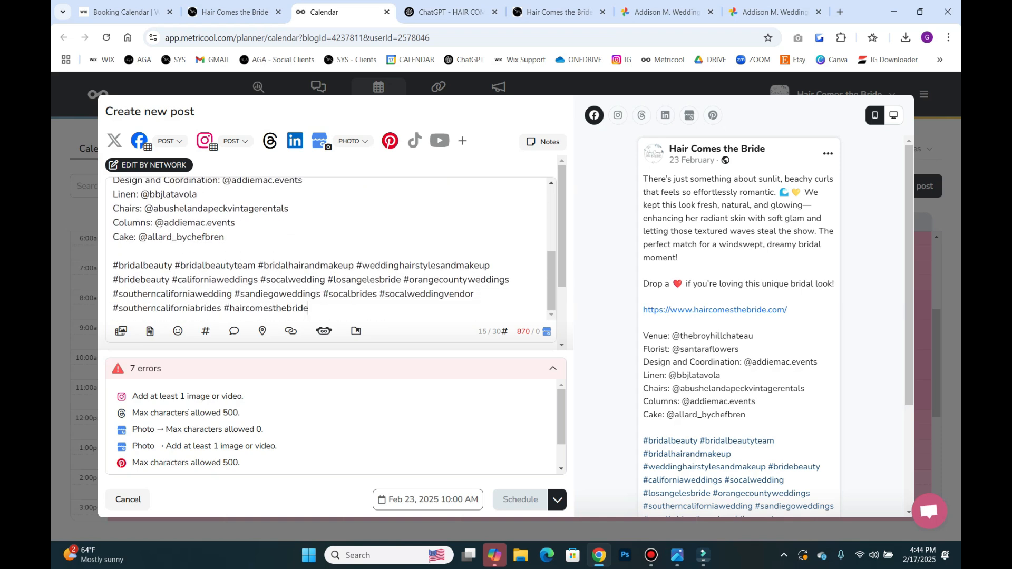
Search Instagram hashtags for "styledshoot" and insert #weddingstyledshoot and #styledshooting before the existing hashtags, without a leading space
left_click_drag(113, 265, 309, 308)
left_click(341, 280)
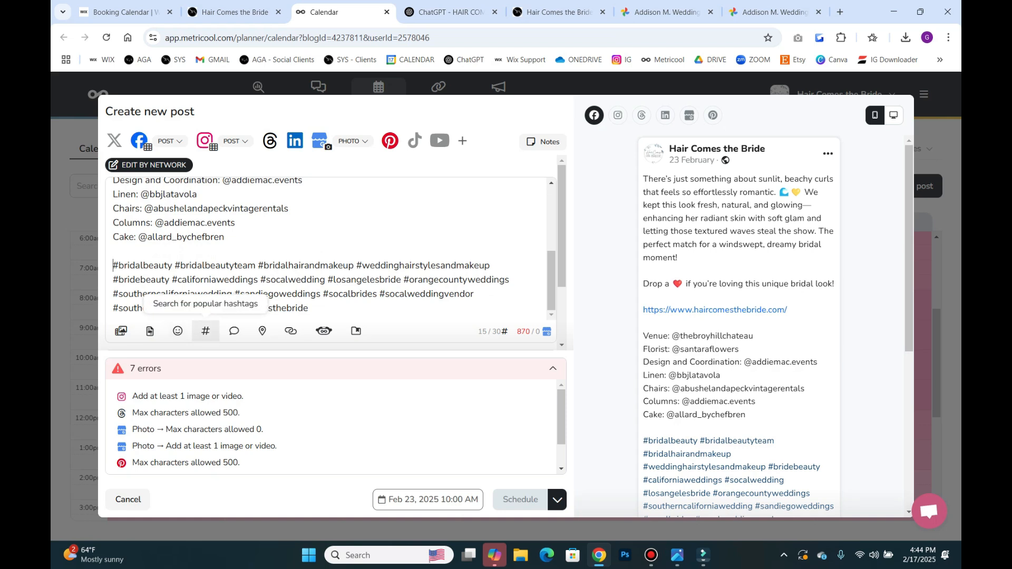
left_click(206, 330)
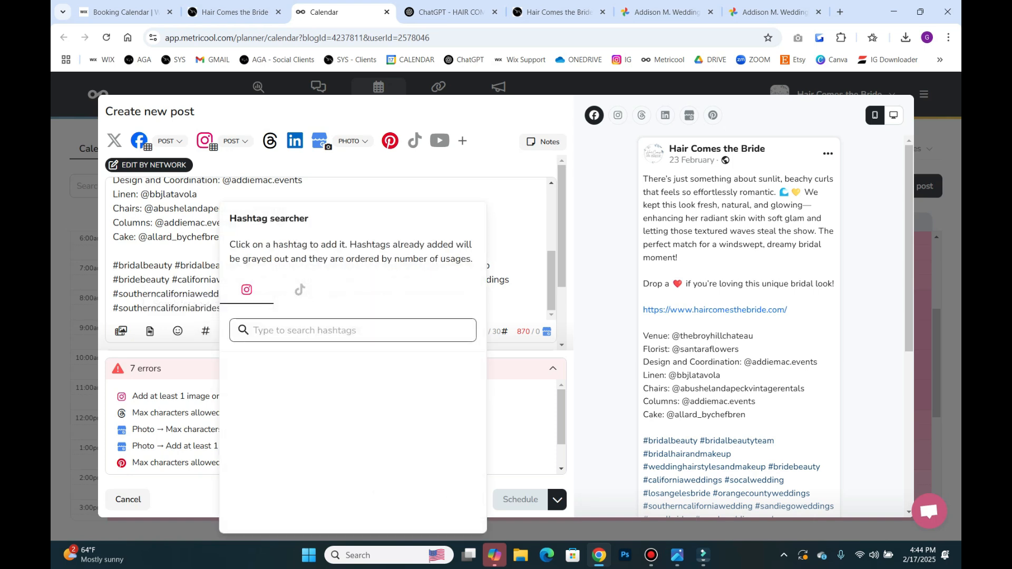
type("styl")
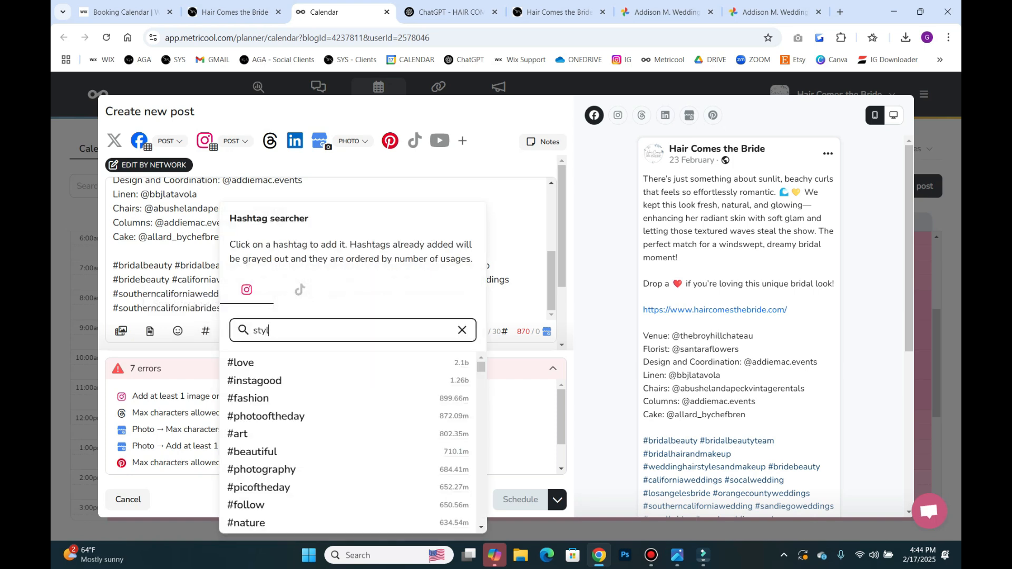
type("edshoot")
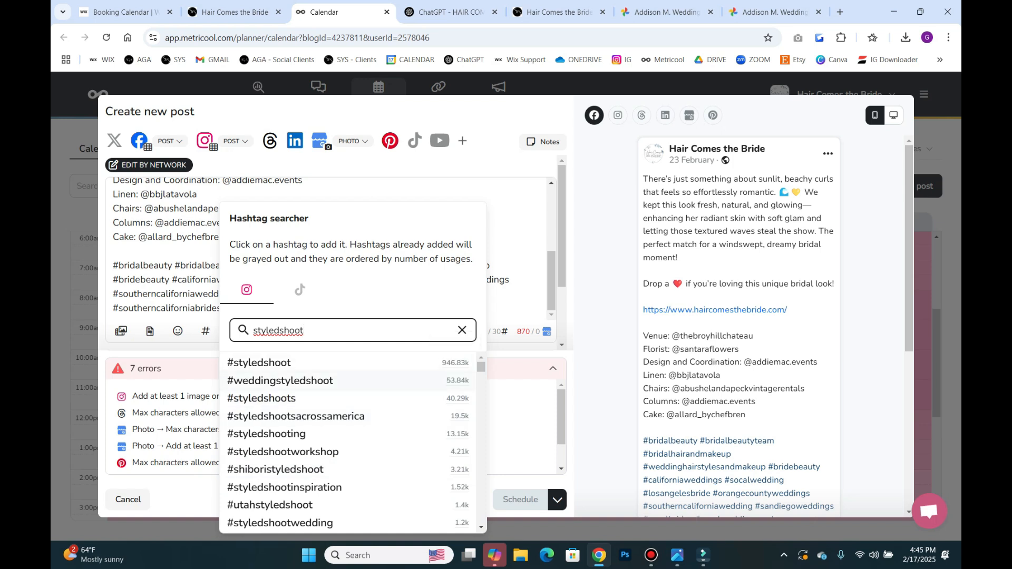
left_click(280, 381)
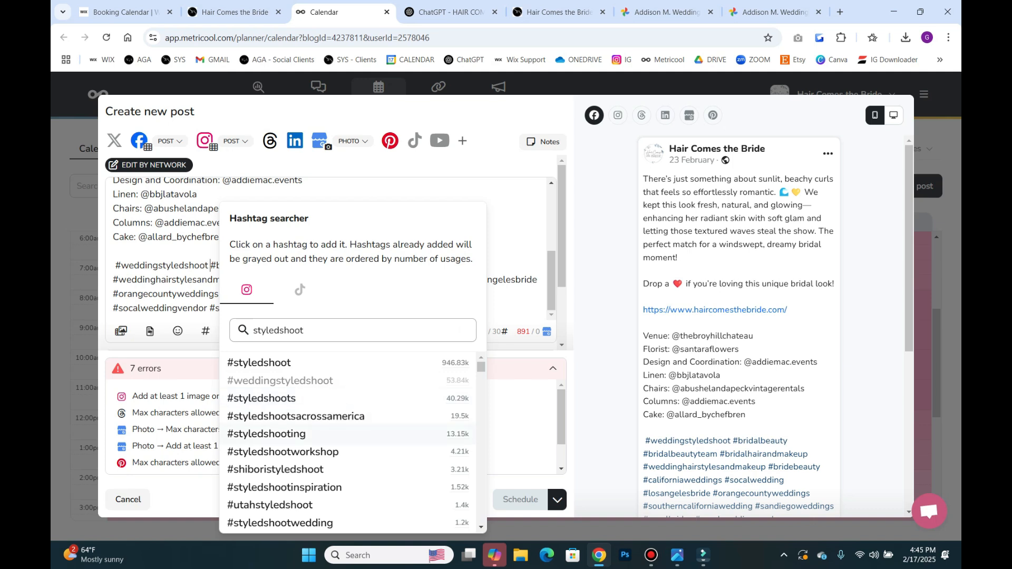
left_click(267, 433)
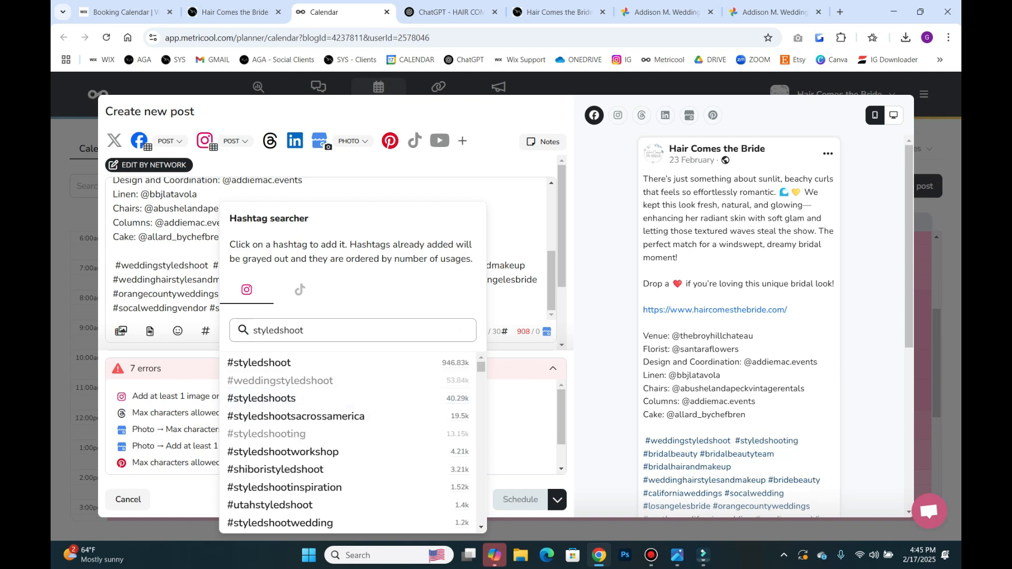
left_click(115, 266)
key("BackSpace")
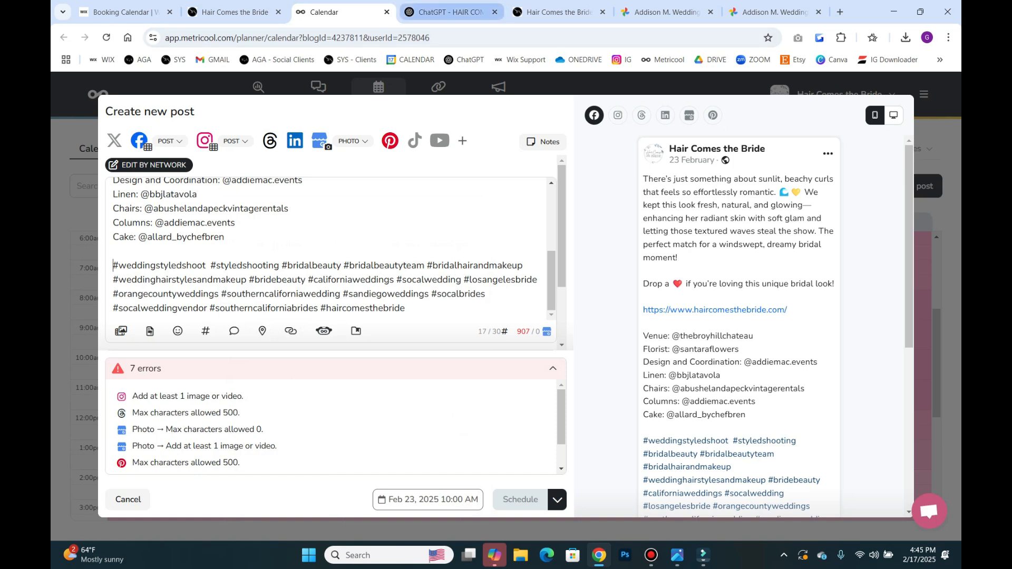
Switch to the ChatGPT conversation and copy the suggested file name sunlit_bridal_waves_hair_comes_the_bride
left_click(448, 11)
scroll(580, 264, "down", 7)
scroll(580, 263, "up", 2)
left_click_drag(580, 311, 407, 311)
key("ctrl+c")
right_click(462, 320)
left_click(485, 328)
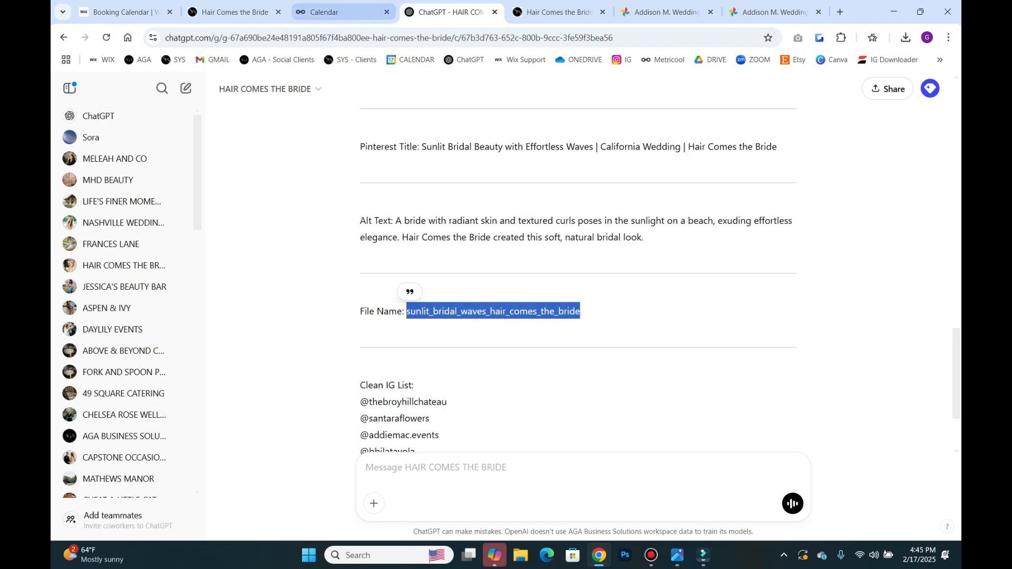
Return to the post in Metricool, start an image upload from the computer and browse to the Downloads folder
left_click(337, 11)
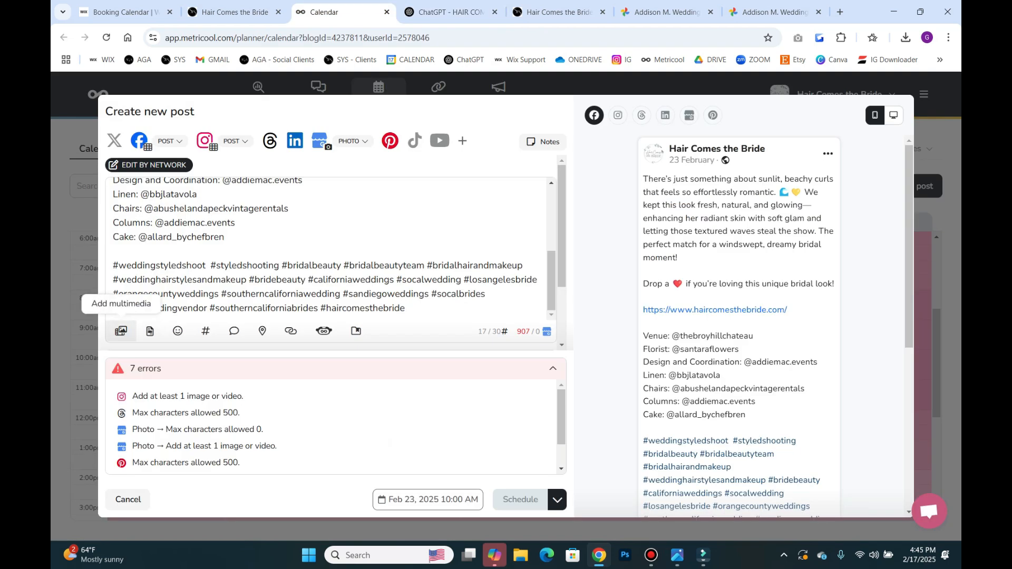
left_click(121, 331)
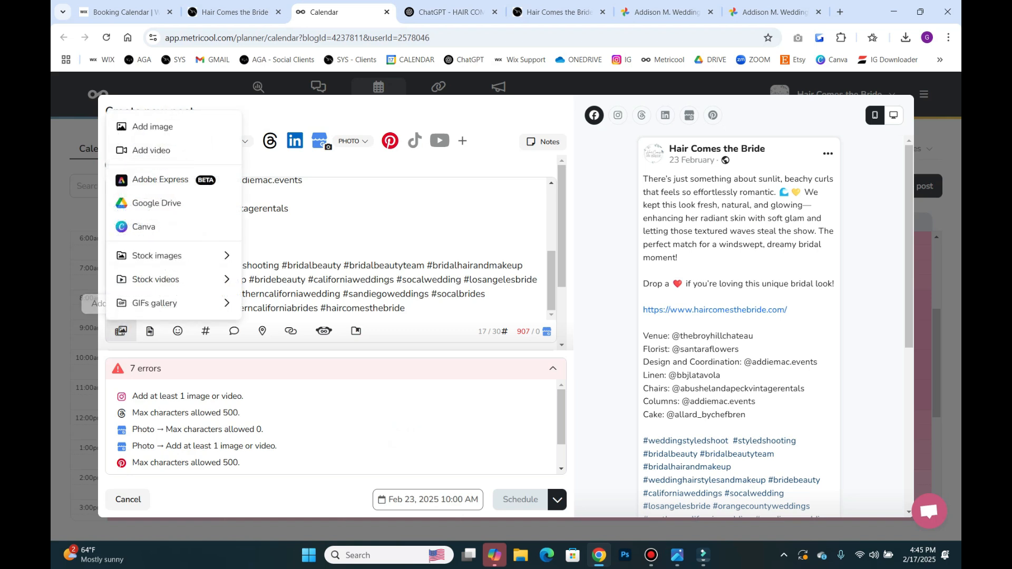
left_click(152, 127)
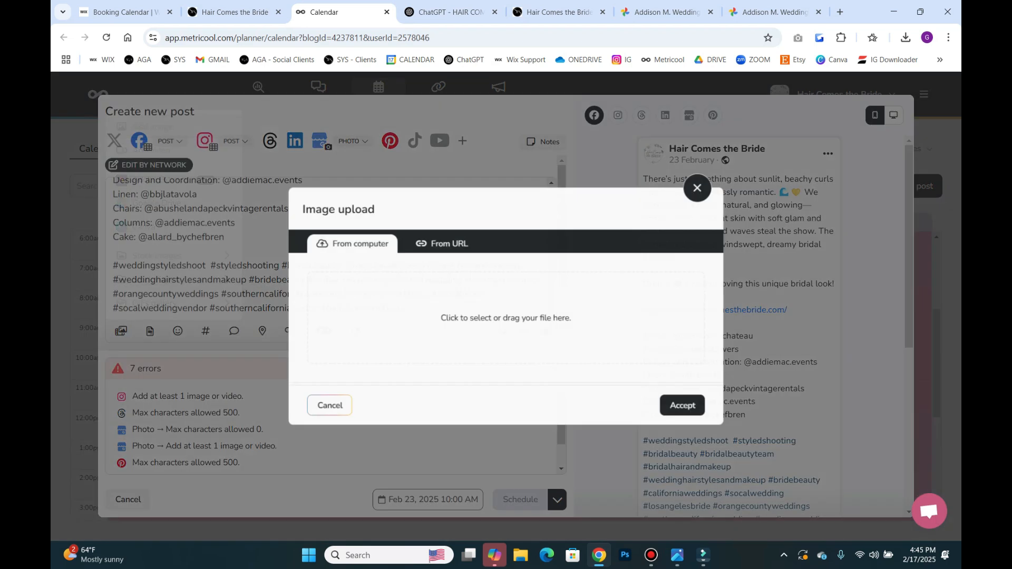
left_click(505, 318)
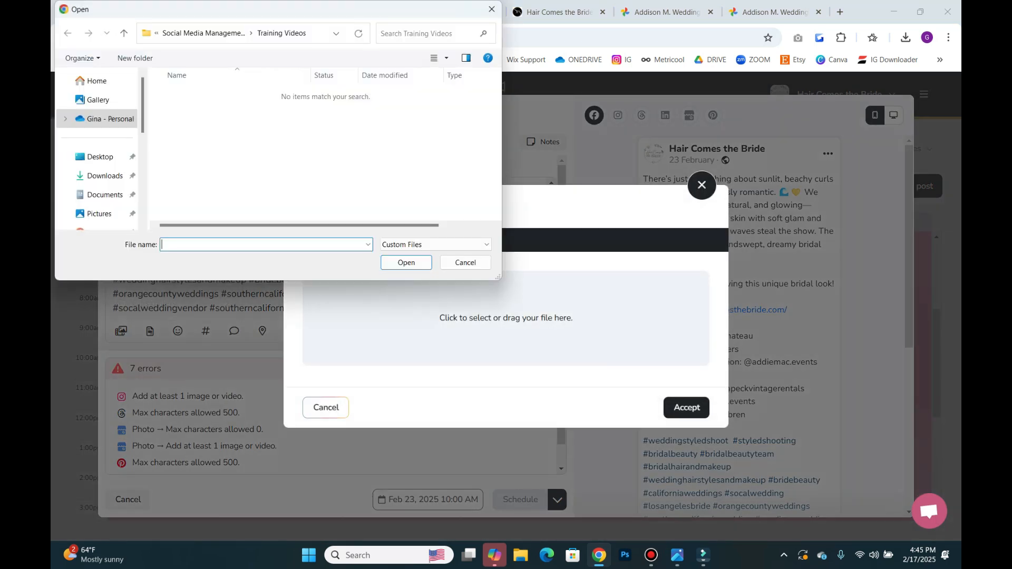
left_click(104, 176)
Rename the haute-stock bride photo to sunlit_bridal_waves_hair_comes_the_bride and attach it to the post
left_click(222, 153)
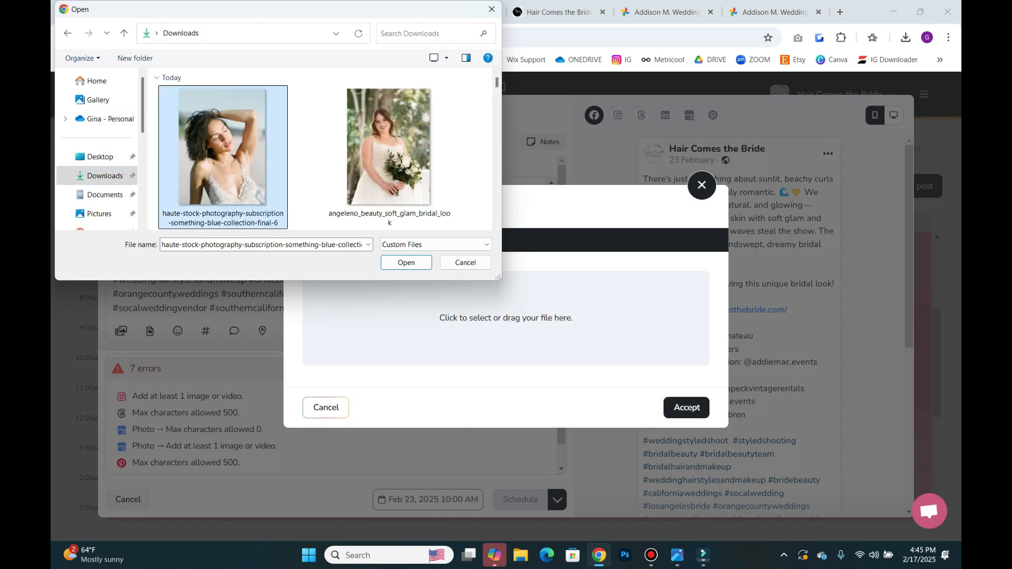
left_click(235, 219)
right_click(237, 222)
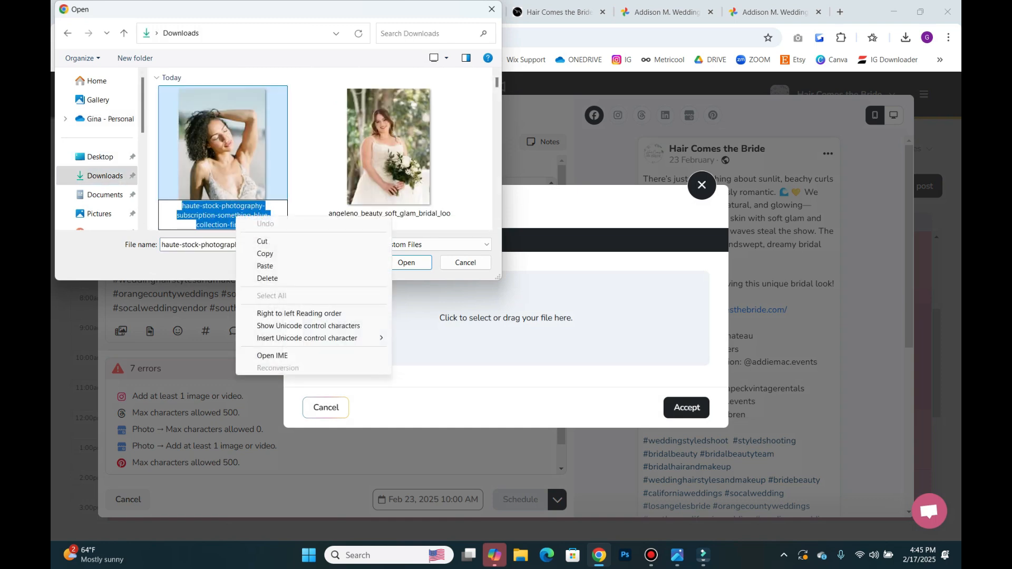
left_click(265, 266)
key("Return")
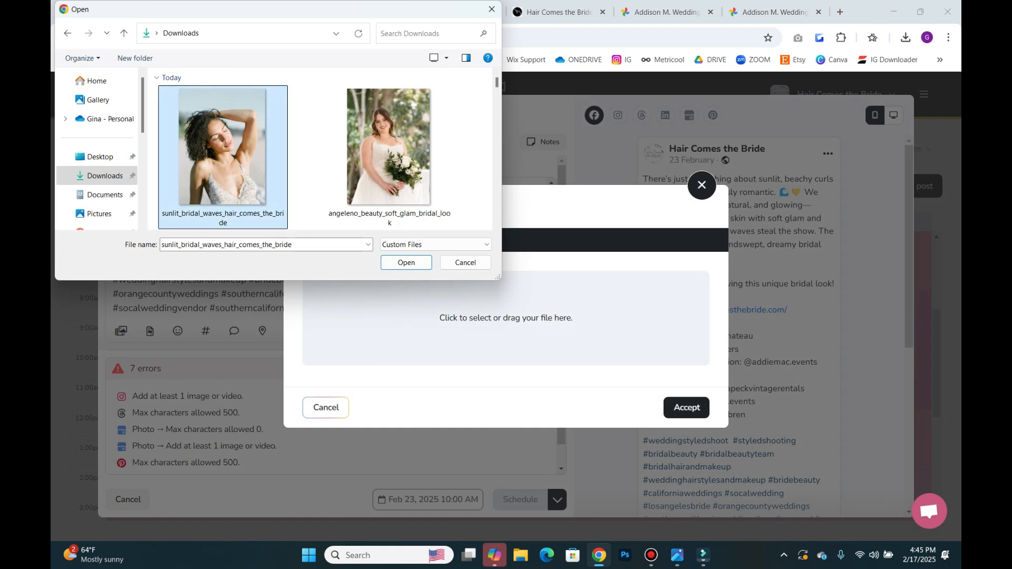
key("Return")
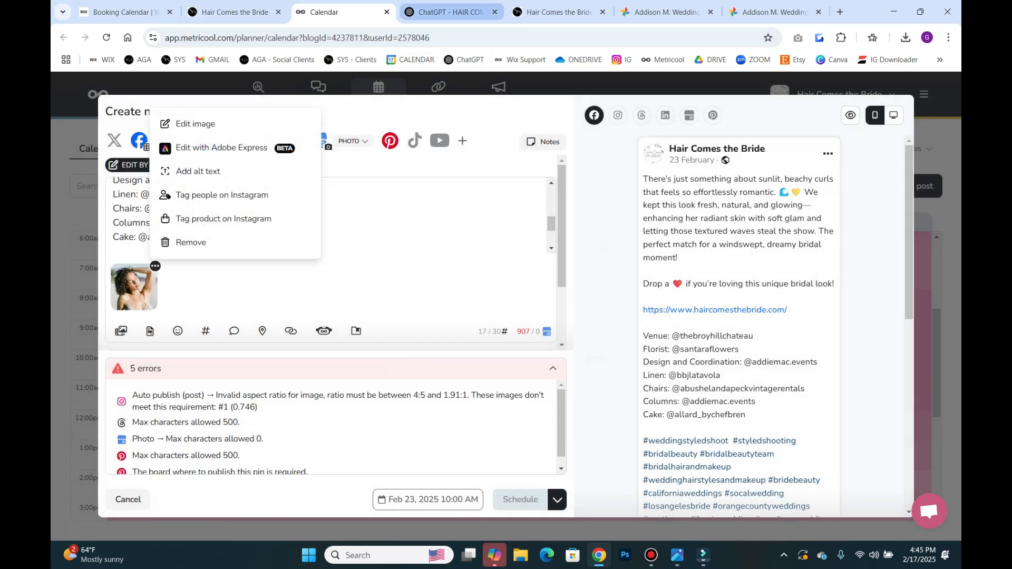
Switch to the ChatGPT conversation and copy the two-sentence alt text, without its "Alt Text:" label
left_click(451, 12)
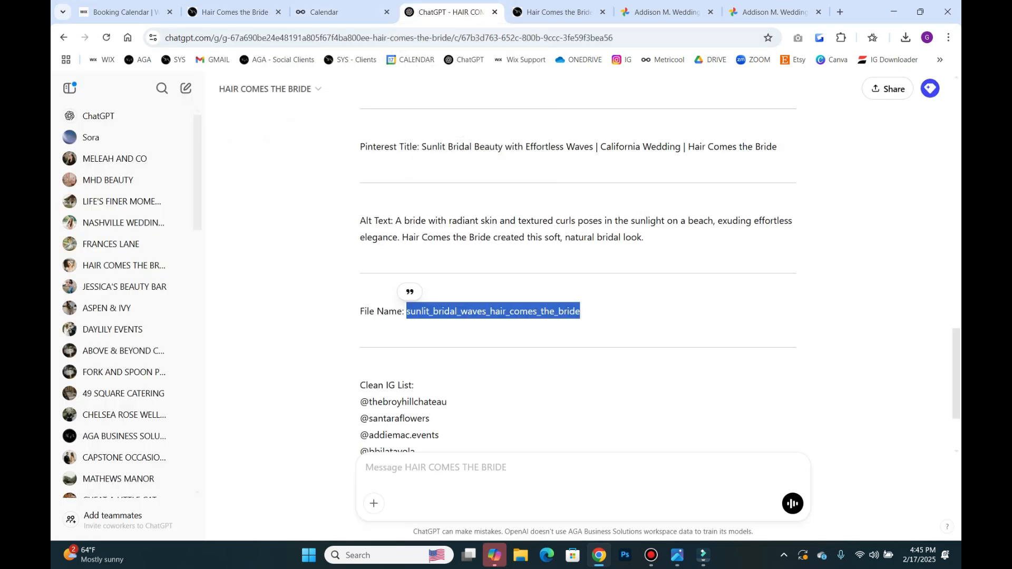
left_click_drag(396, 220, 645, 238)
right_click(591, 237)
left_click(627, 249)
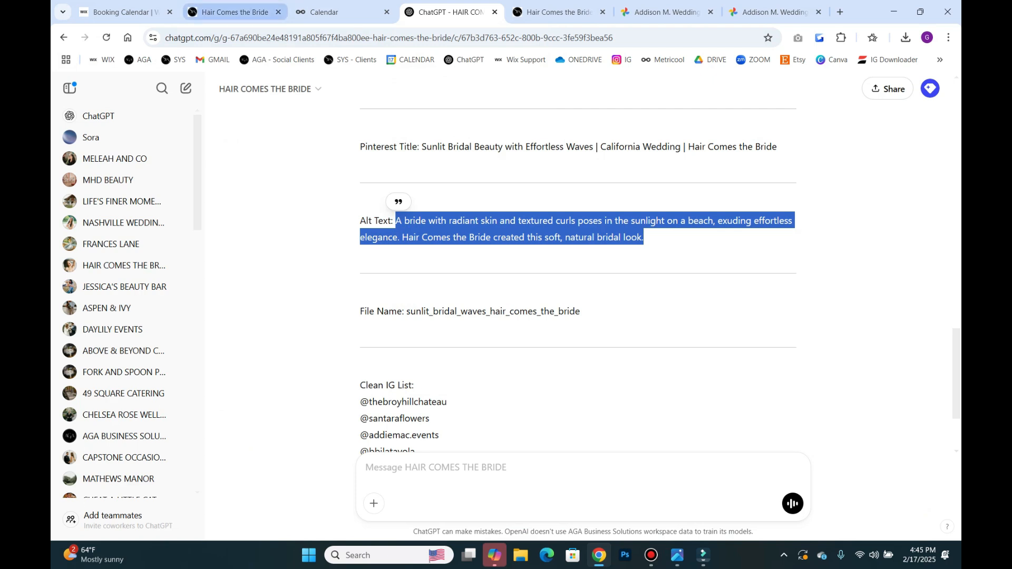
Return to the post in Metricool and add the copied alt text to the attached bride photo
left_click(324, 12)
left_click(198, 171)
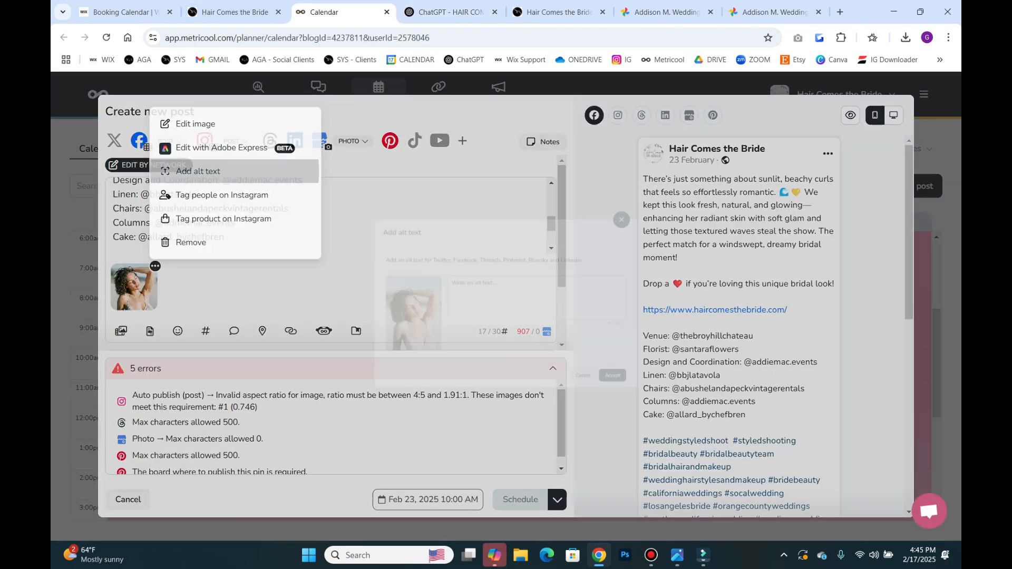
right_click(444, 274)
left_click(480, 378)
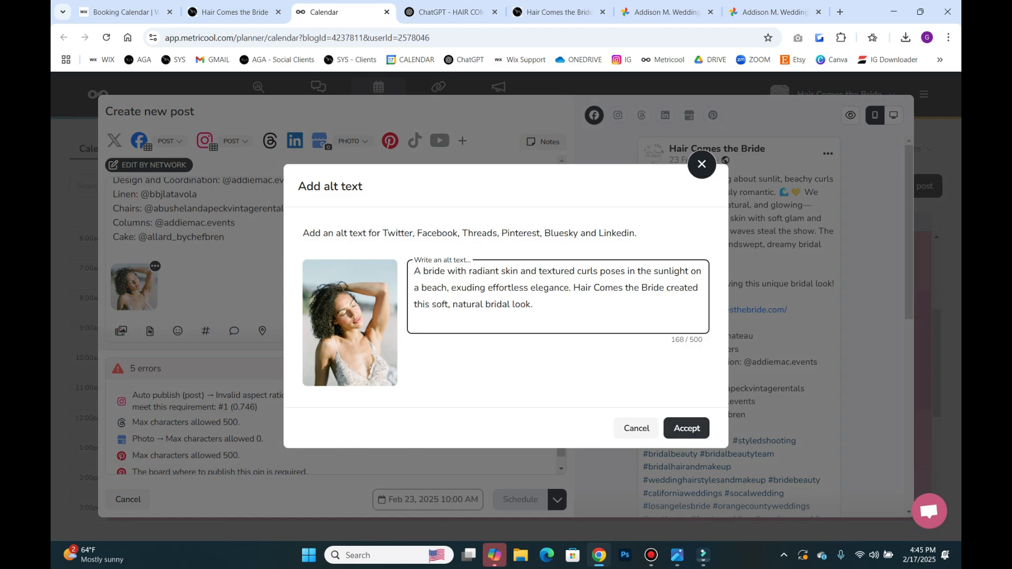
left_click(686, 428)
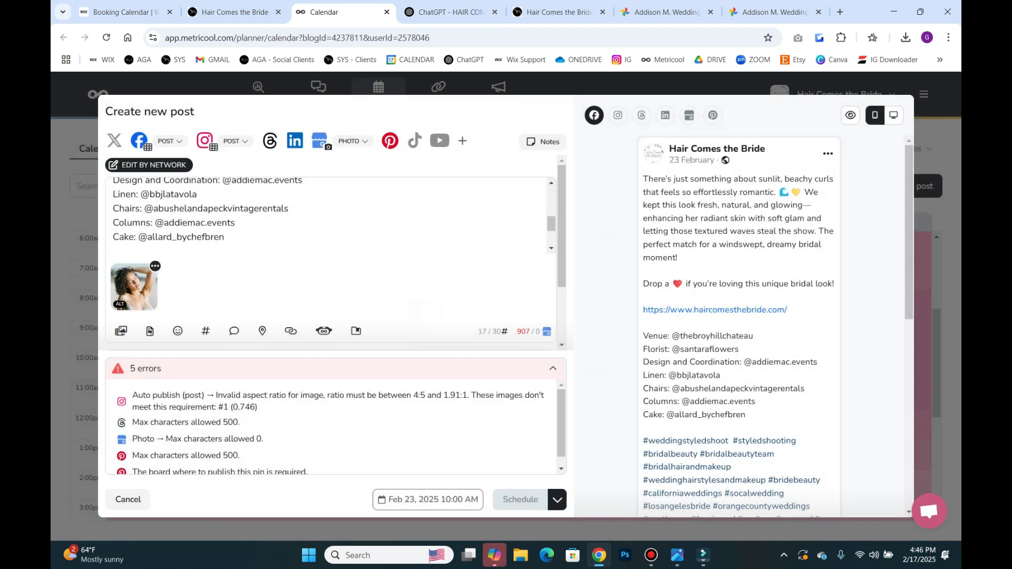
Search locations for "los angeles" and set the post's location to Discover Los Angeles
left_click(262, 330)
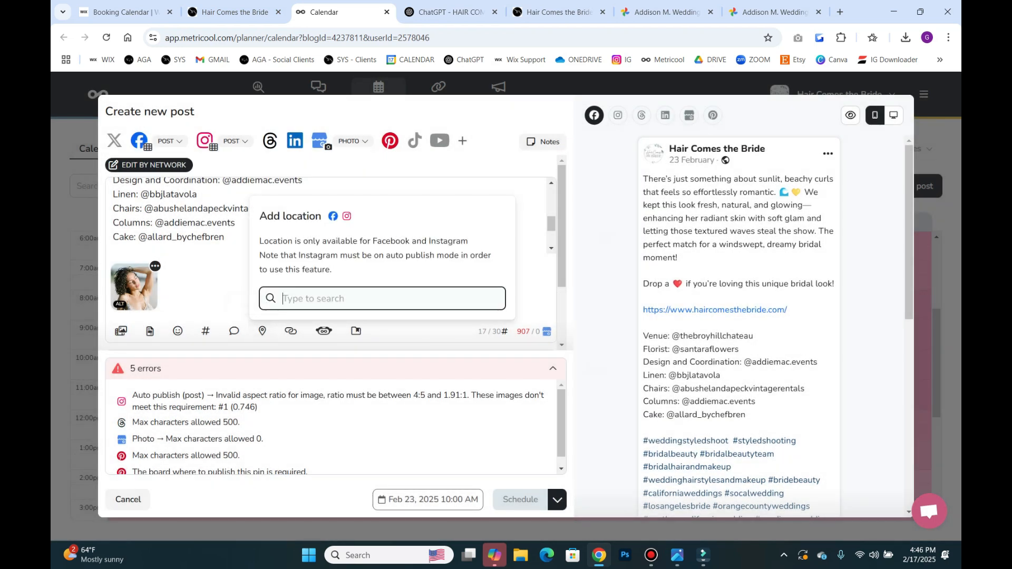
type("los angeles")
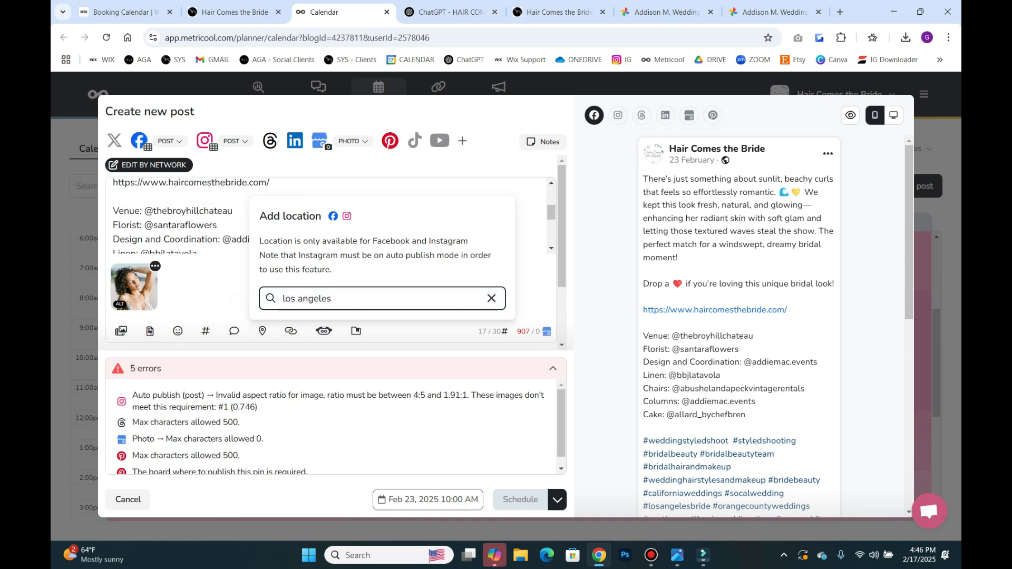
key("Down")
key("Down")
key("Down")
key("Down")
key("Down")
key("Down")
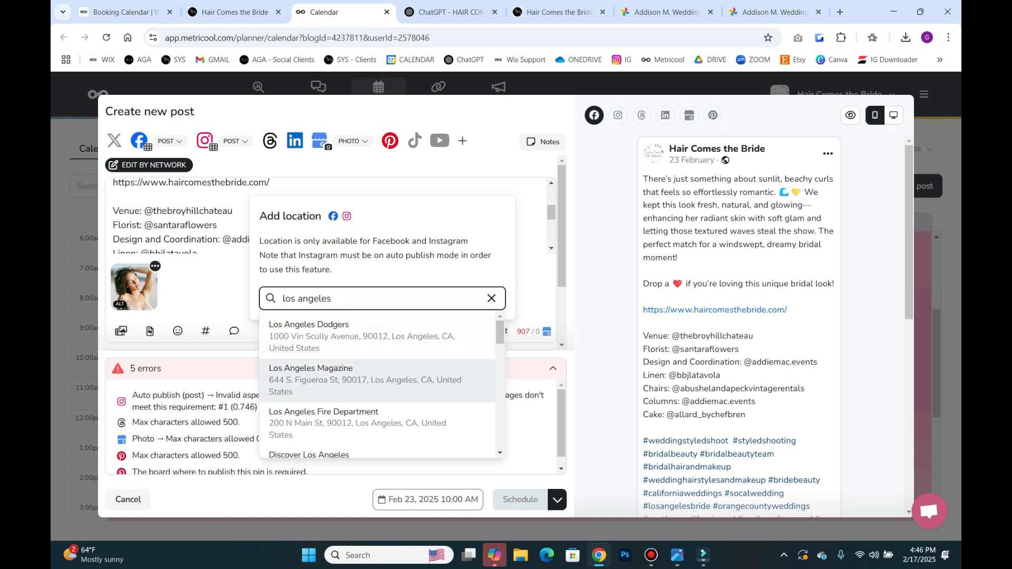
key("Up")
key("Up")
key("Up")
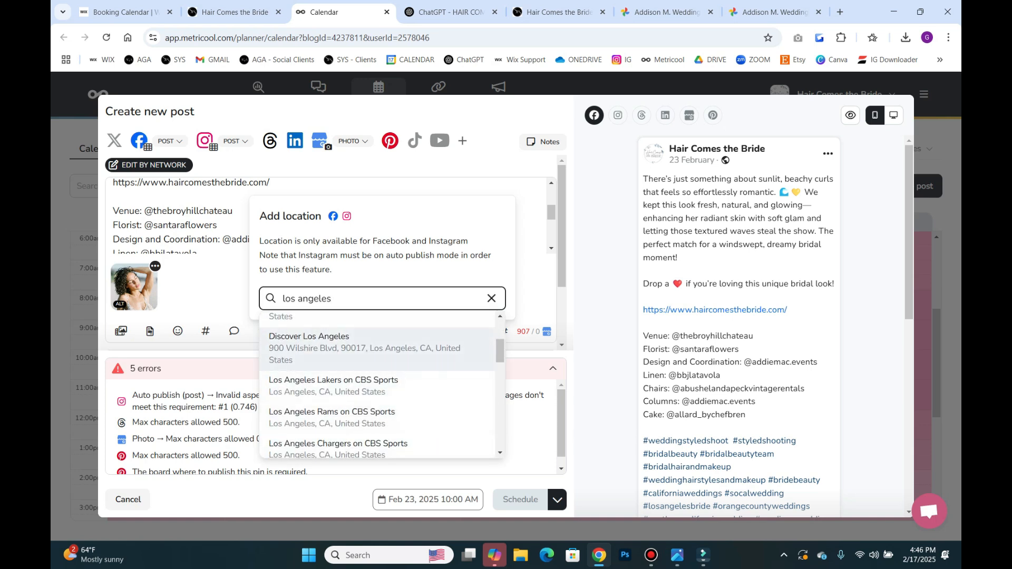
key("Return")
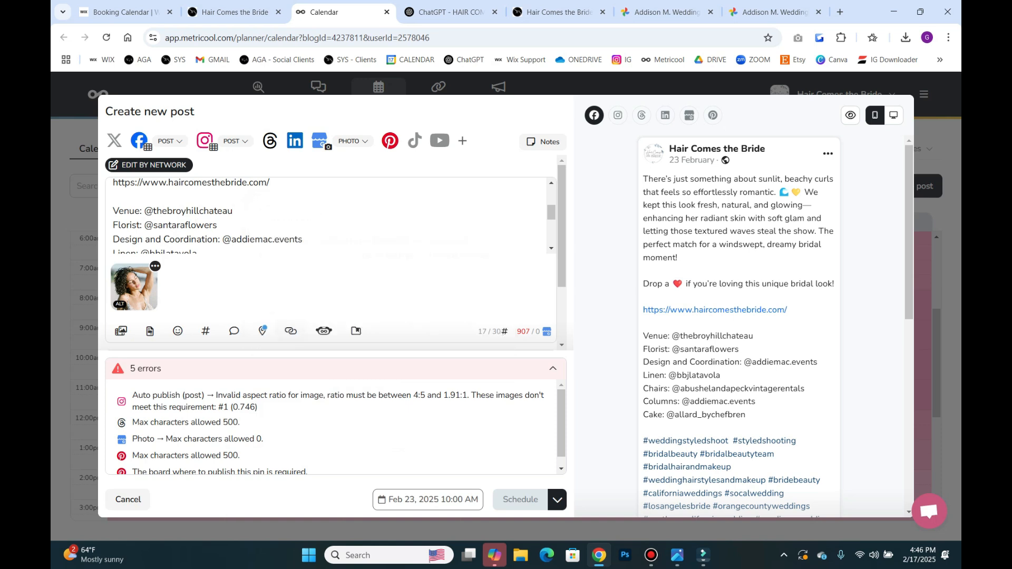
Enable editing by network and detach the Facebook version from the template so its content can be customized
scroll(330, 216, "up", 2)
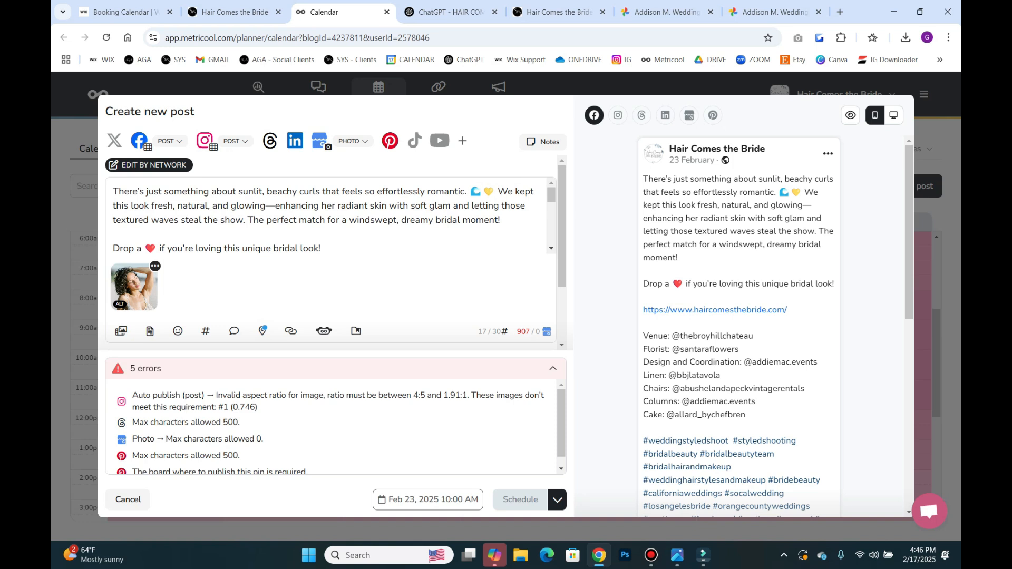
scroll(329, 216, "down", 10)
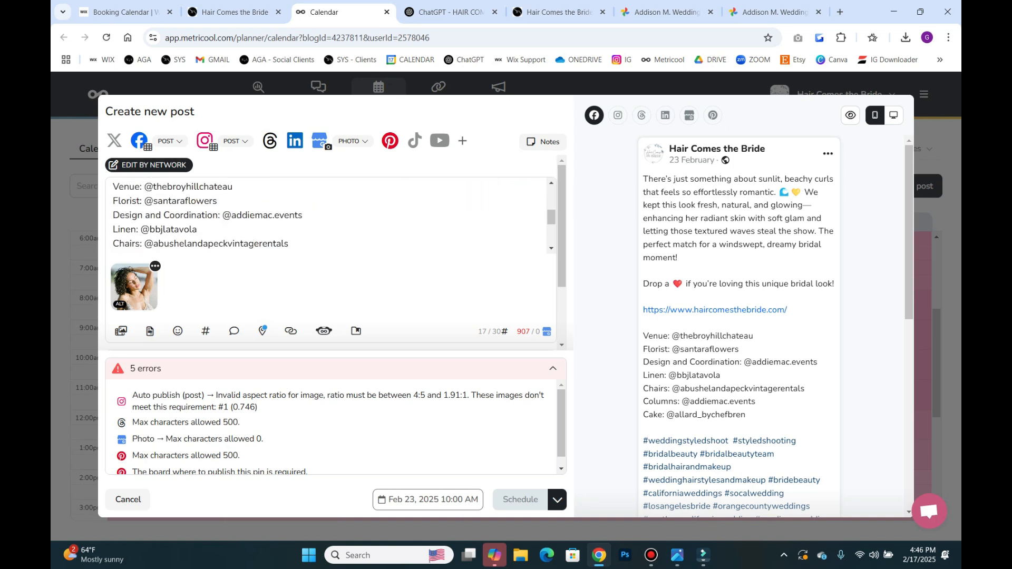
scroll(330, 216, "up", 8)
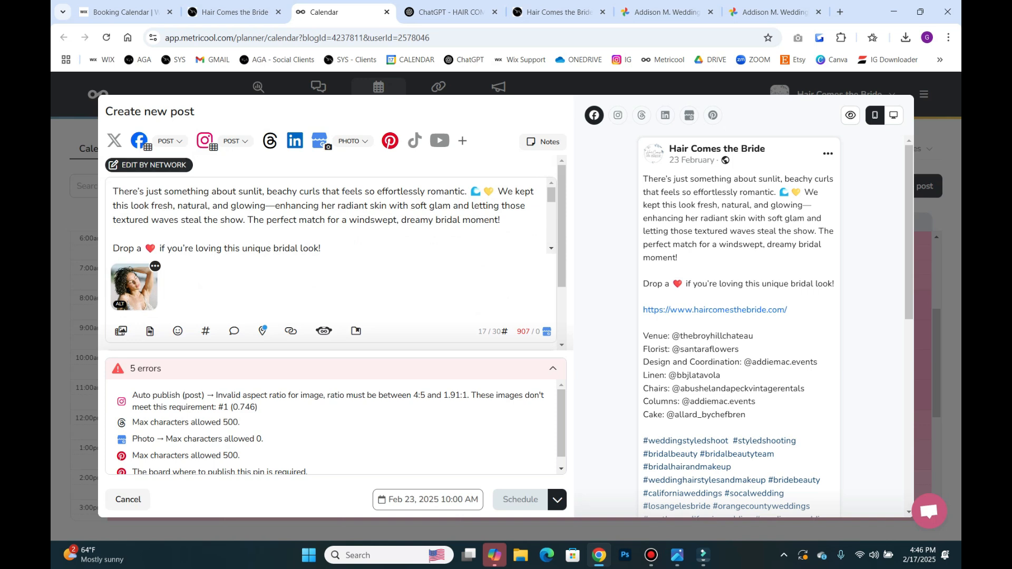
left_click(149, 165)
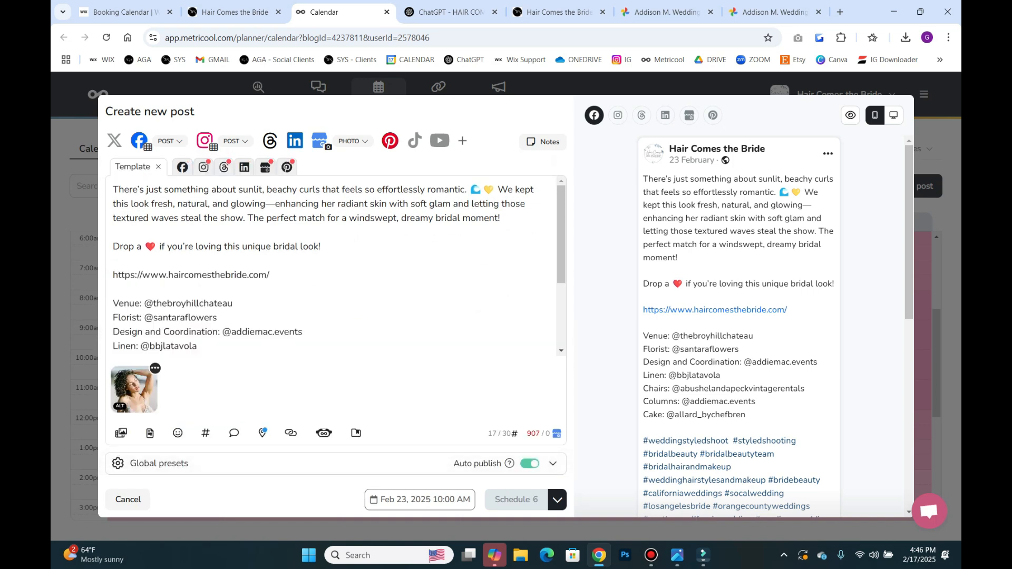
left_click(183, 167)
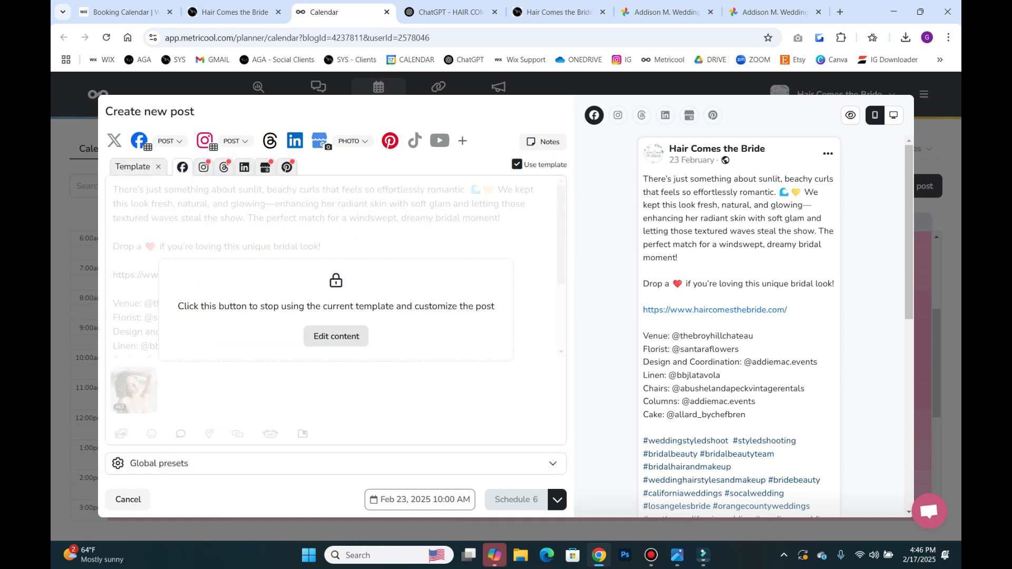
left_click(335, 336)
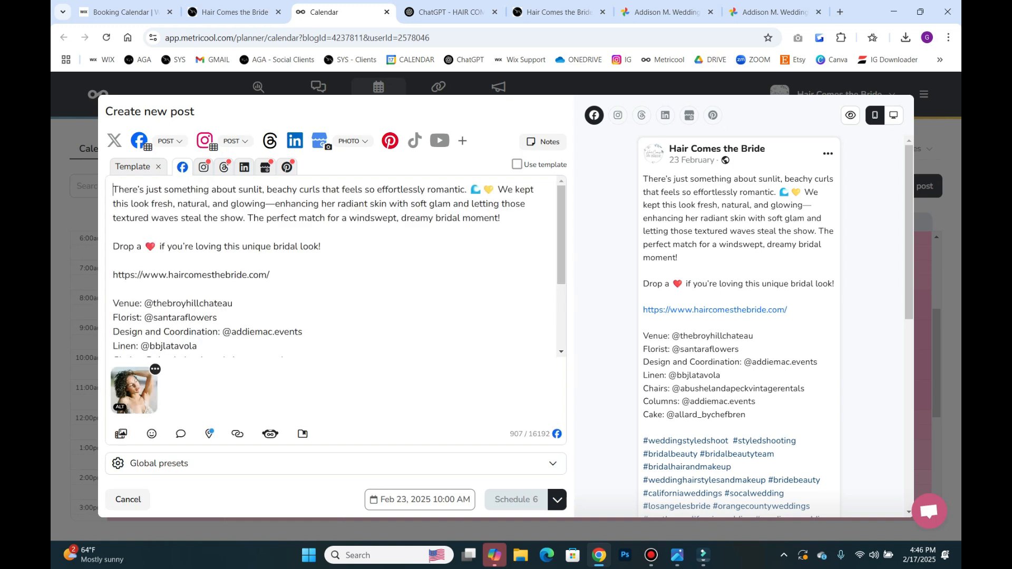
Delete the "Drop a ❤️ if you're loving this unique bridal look!" line and the vendor credits, Venue through Cake, from the Facebook caption
triple_click(241, 246)
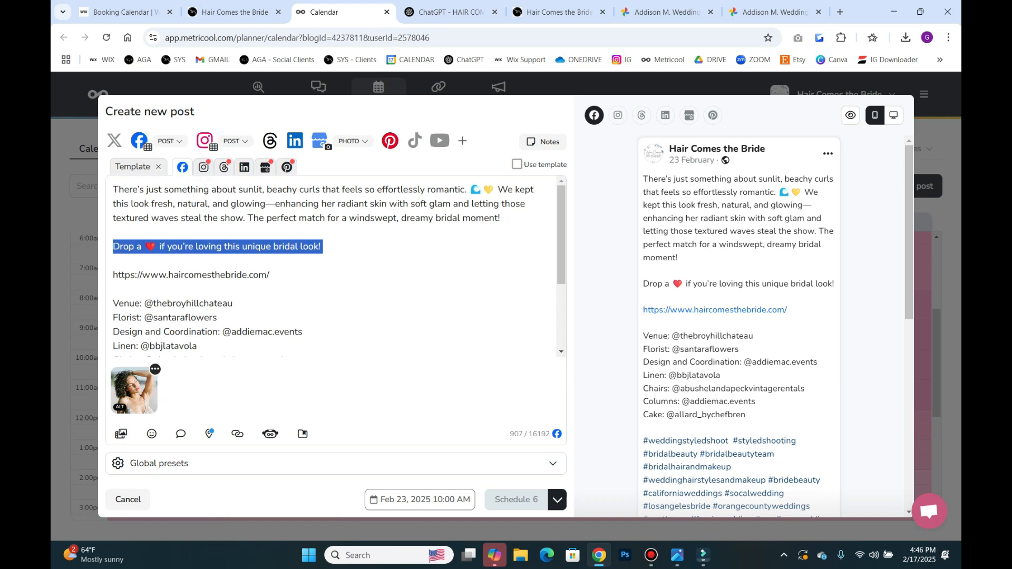
key("BackSpace")
key("BackSpace")
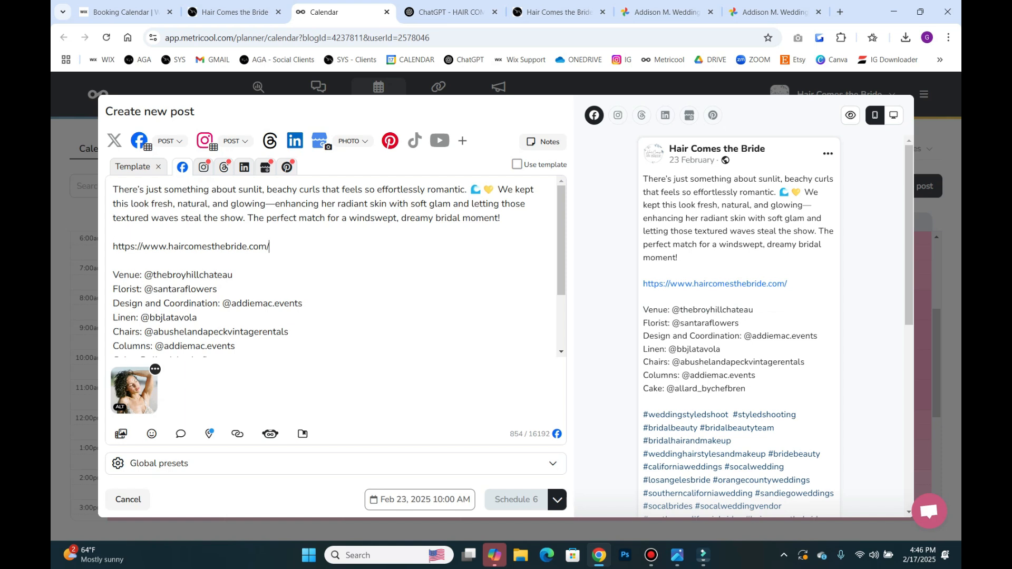
scroll(334, 269, "down", 1)
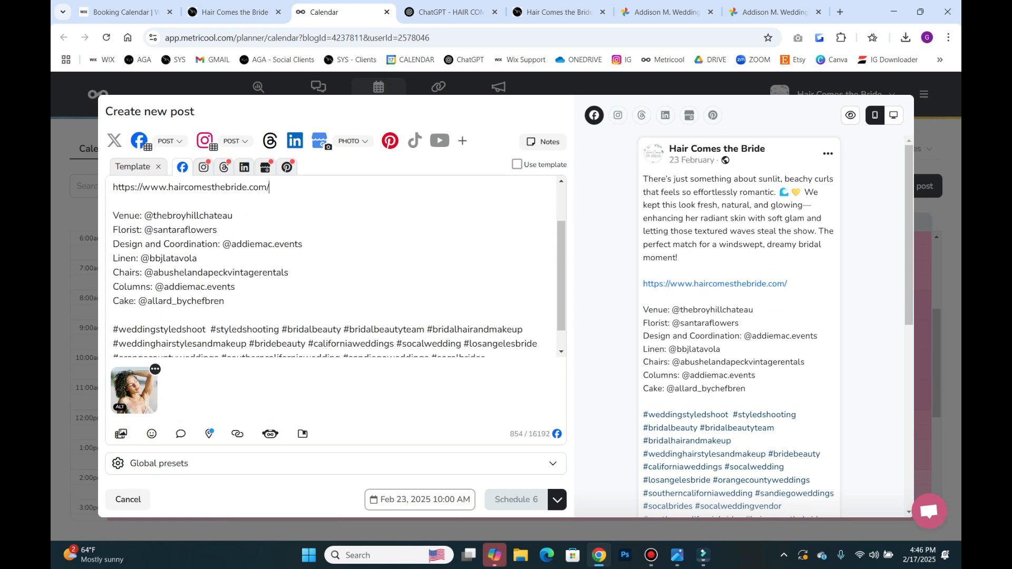
left_click_drag(113, 216, 225, 301)
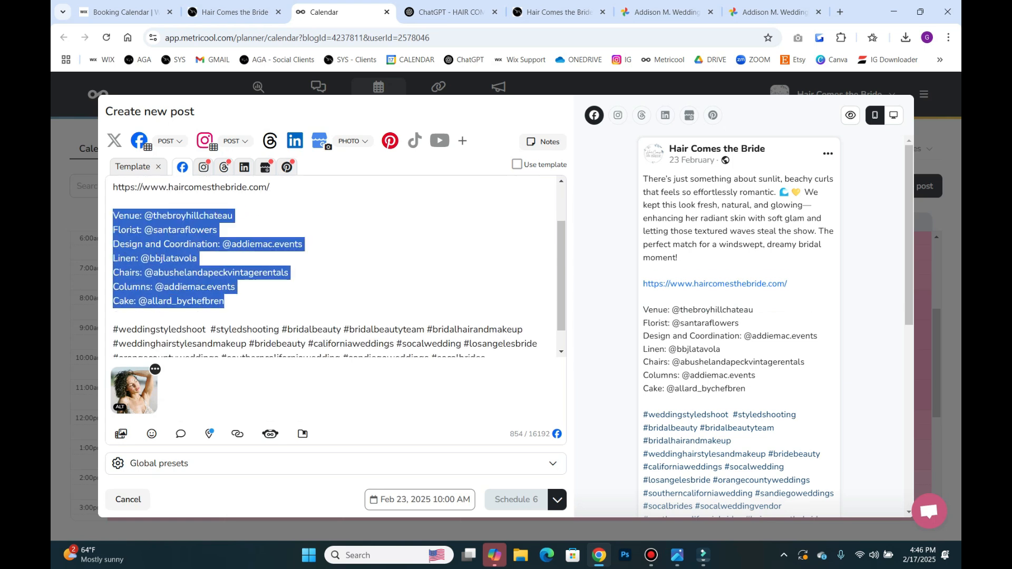
key("BackSpace")
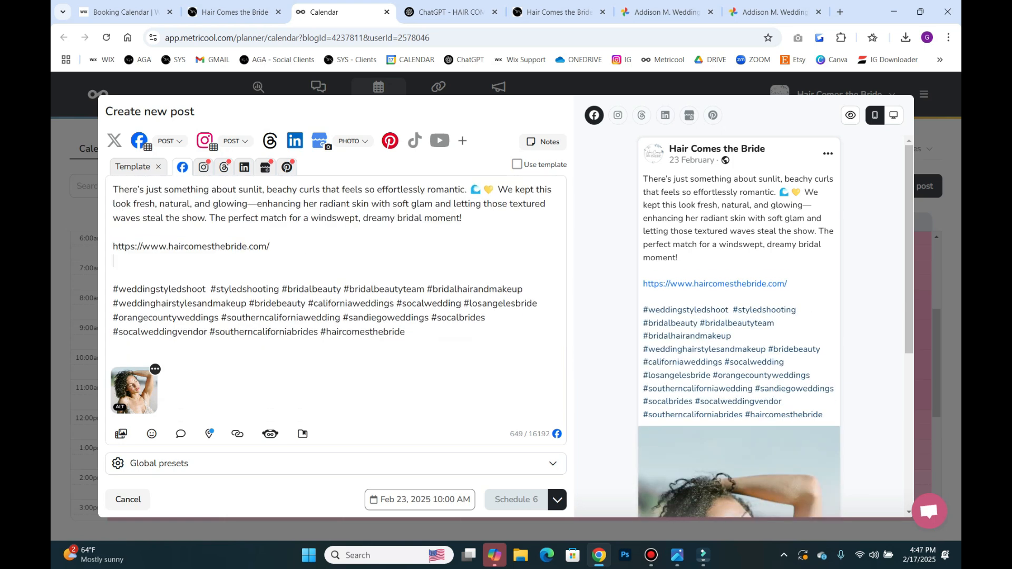
key("BackSpace")
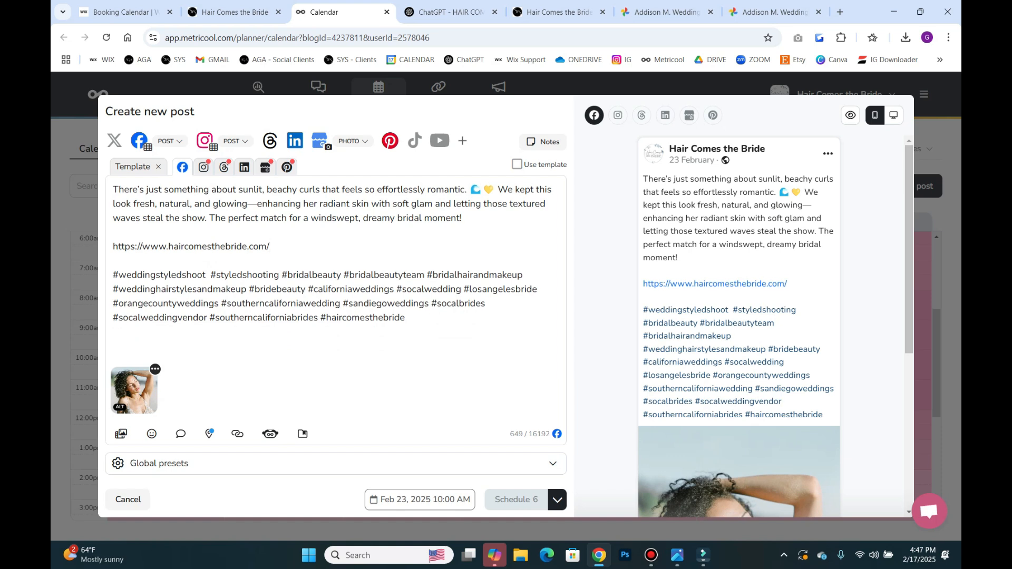
left_click(203, 167)
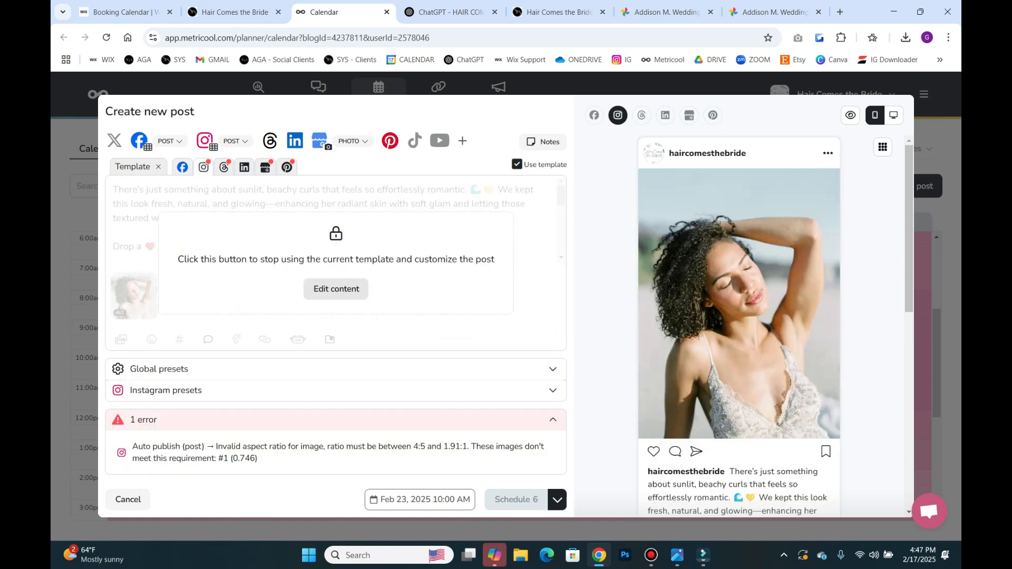
left_click(335, 289)
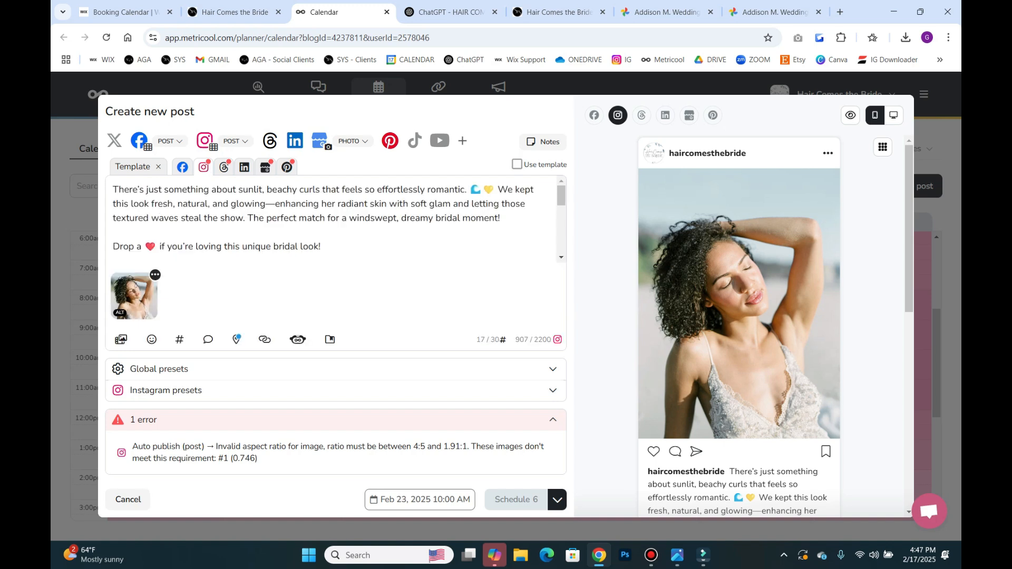
scroll(332, 219, "down", 1)
triple_click(192, 216)
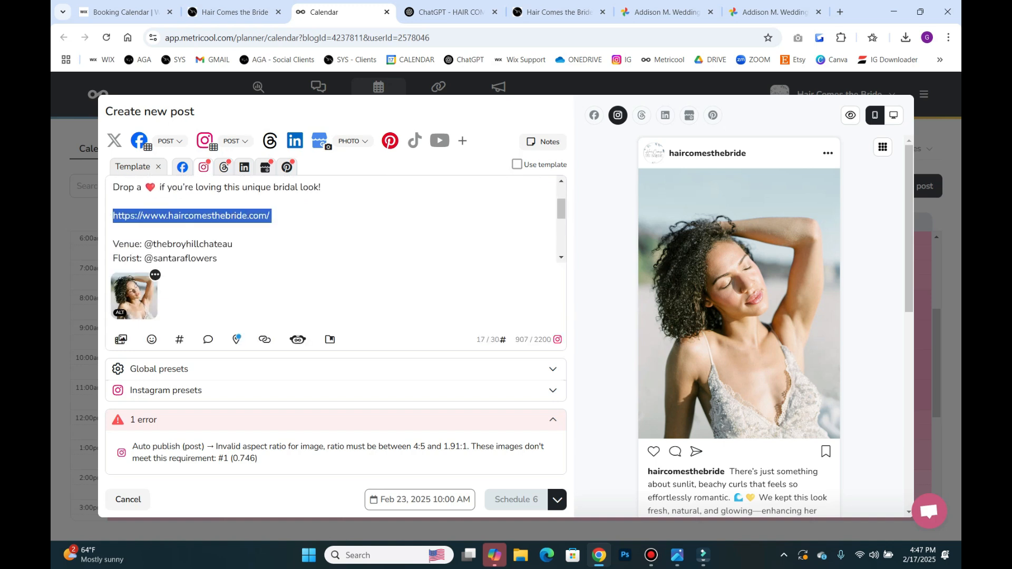
key("BackSpace")
key("BackSpace")
key("BackSpace")
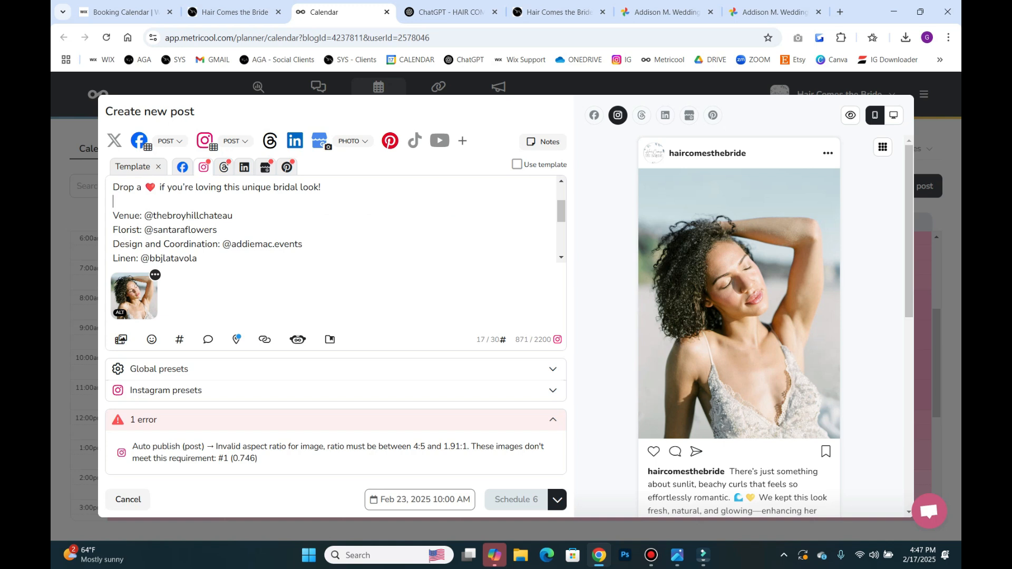
scroll(337, 218, "down", 5)
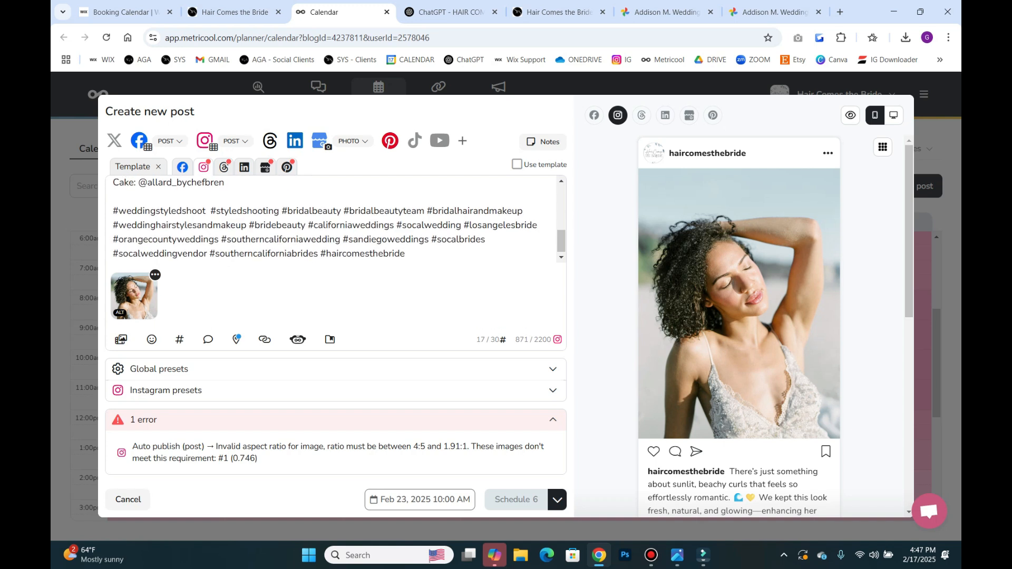
scroll(337, 219, "up", 2)
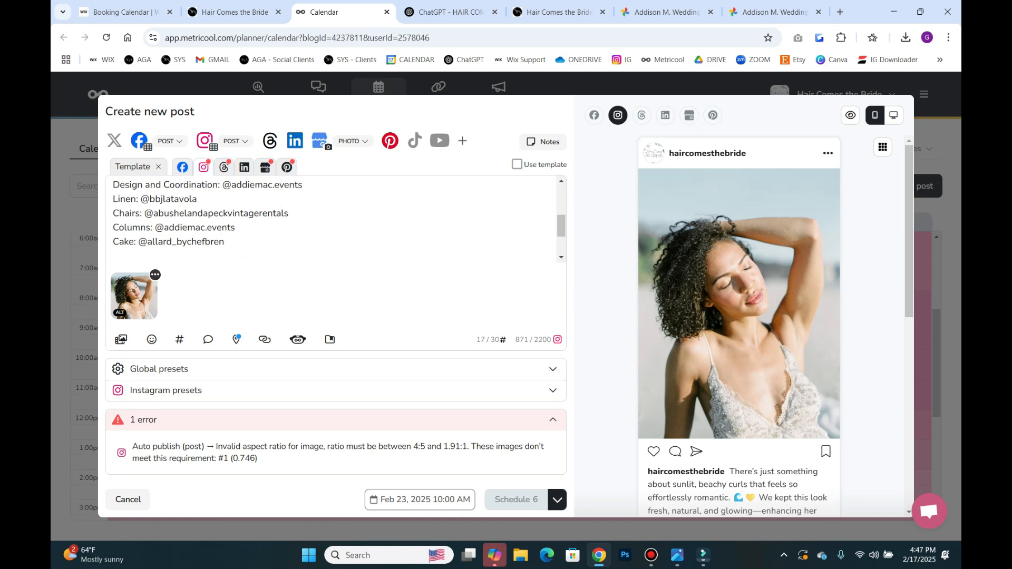
Resize the Instagram version's bride photo to 1080 wide by 1350 high and save the edited image
left_click(155, 275)
left_click(182, 156)
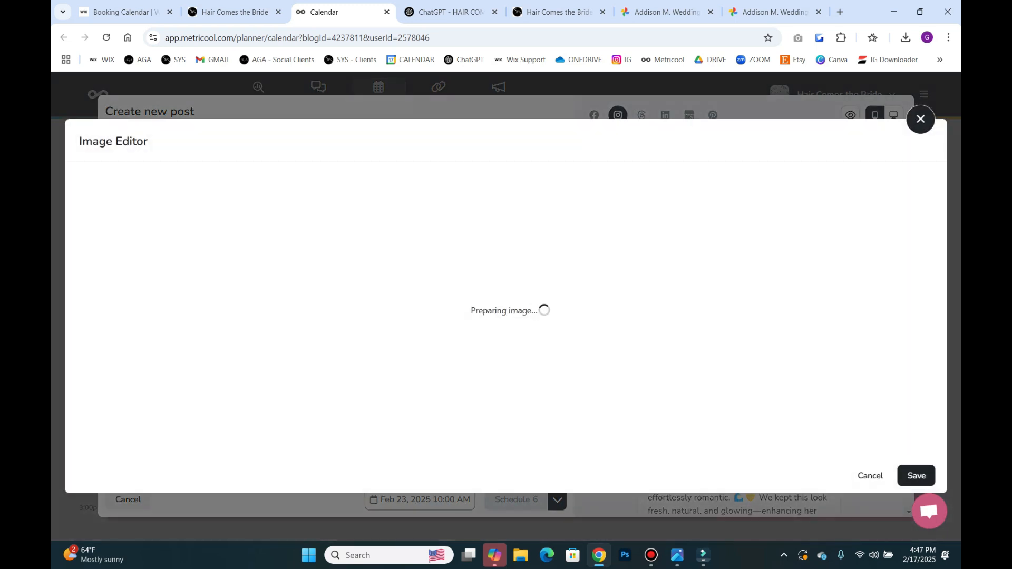
left_click(499, 437)
type("1080")
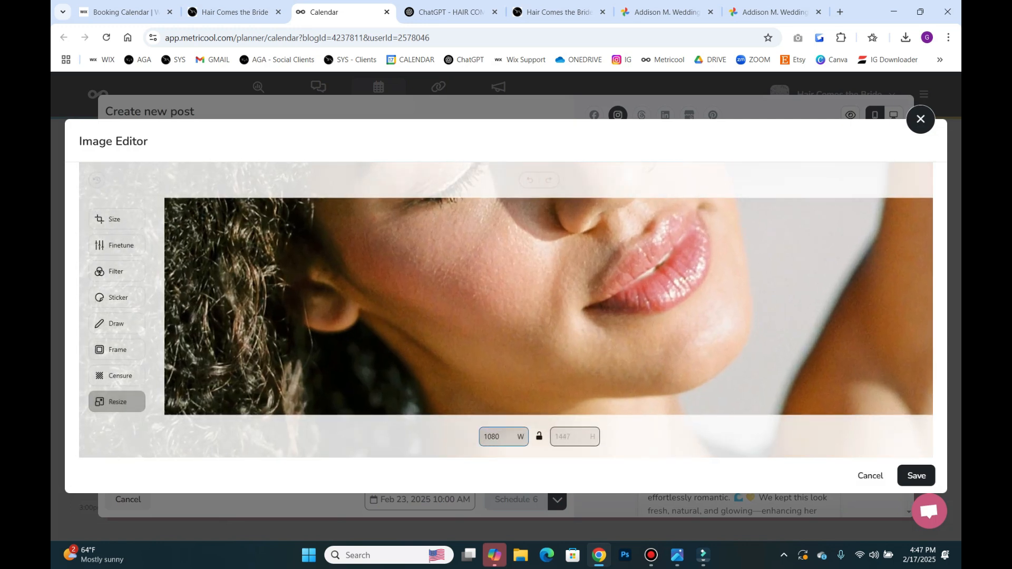
key("Tab")
type("1350")
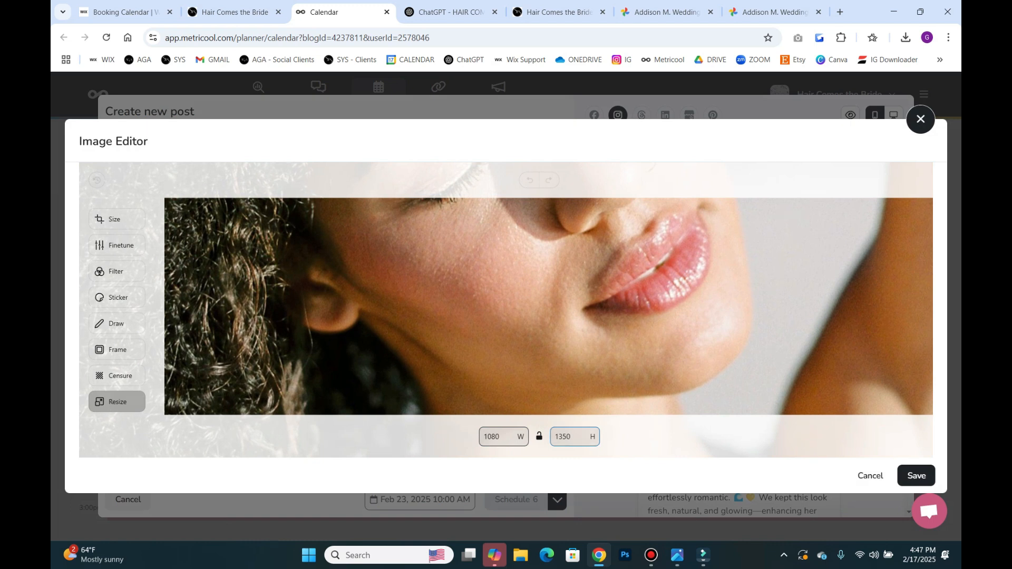
left_click(916, 476)
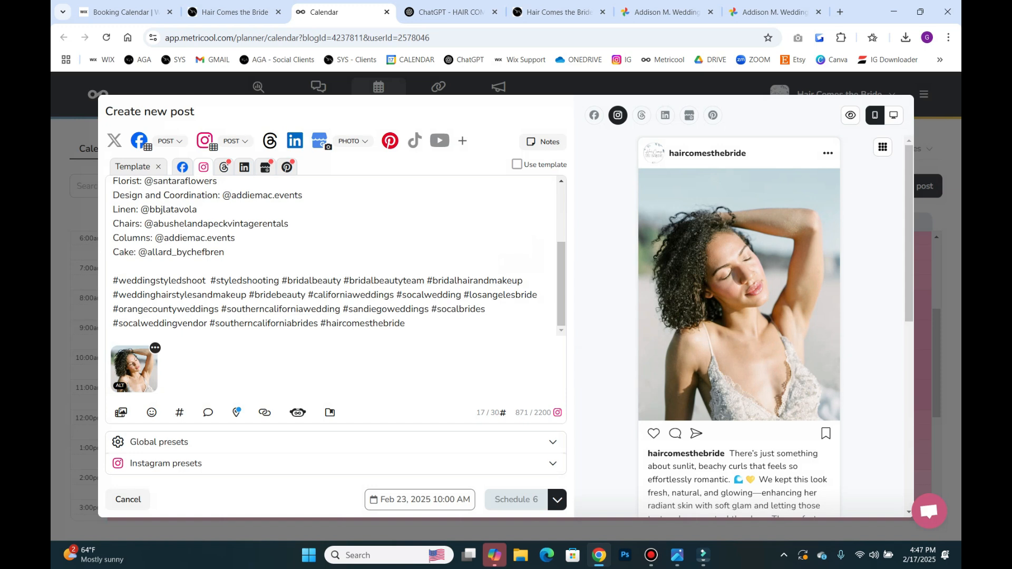
scroll(335, 255, "up", 3)
scroll(336, 255, "down", 3)
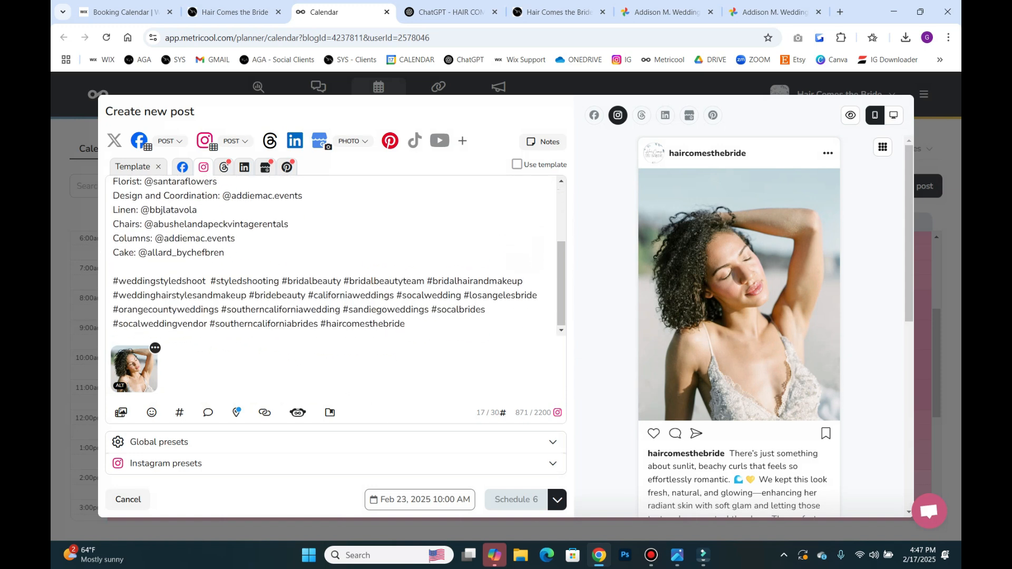
Switch to the ChatGPT conversation and copy all the vendor handles under "Clean IG List", without the heading
left_click(450, 12)
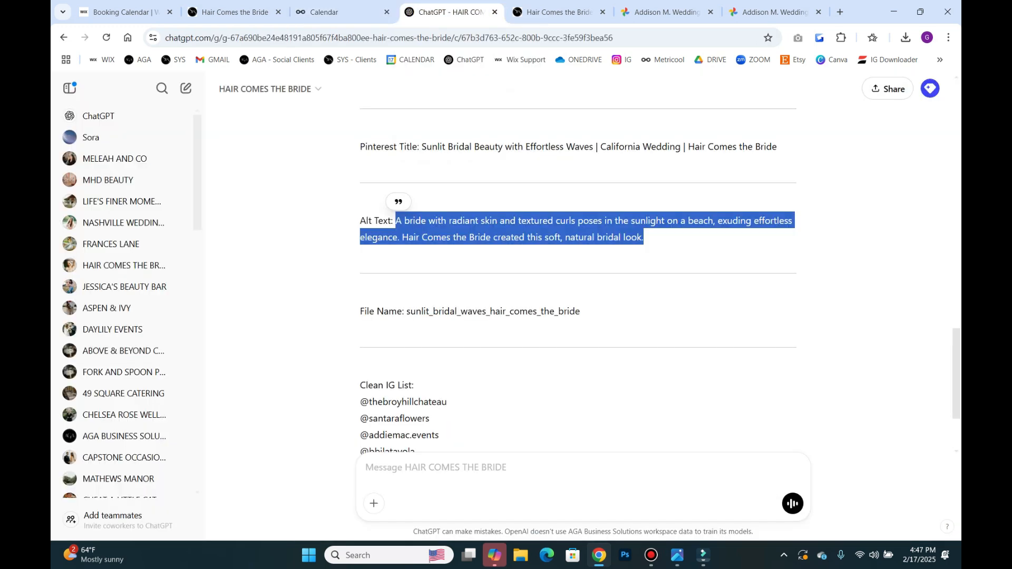
scroll(578, 264, "down", 2)
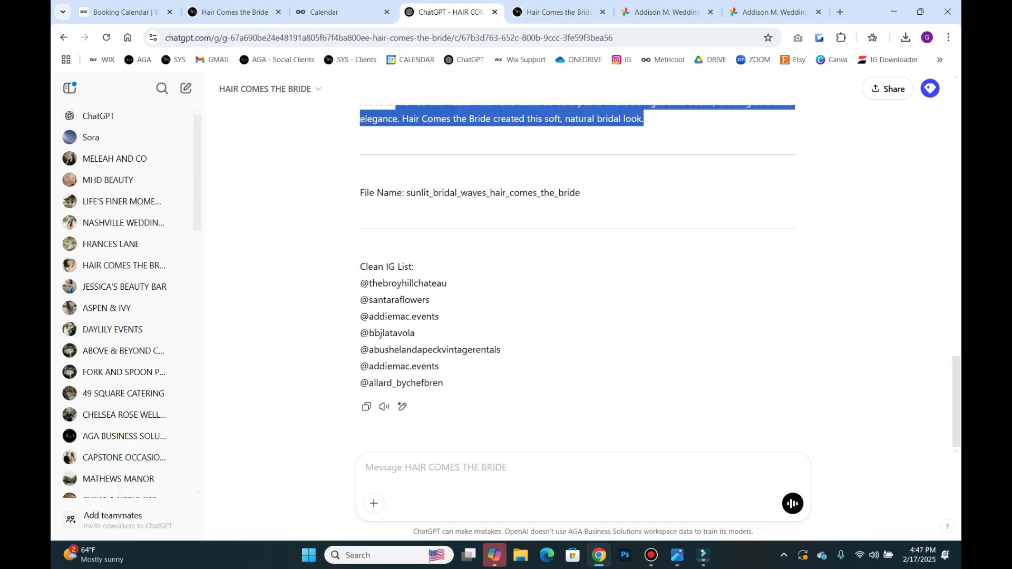
left_click_drag(361, 283, 444, 384)
right_click(390, 320)
left_click(426, 325)
Return to the post in Metricool and tag the copied vendor handles as Instagram users on the bride photo
left_click(324, 12)
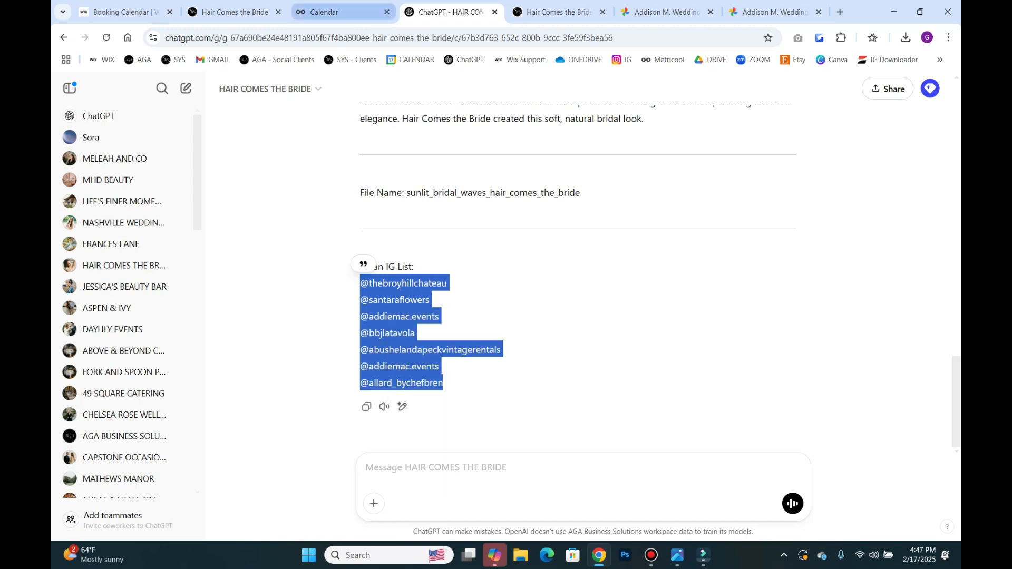
left_click(155, 348)
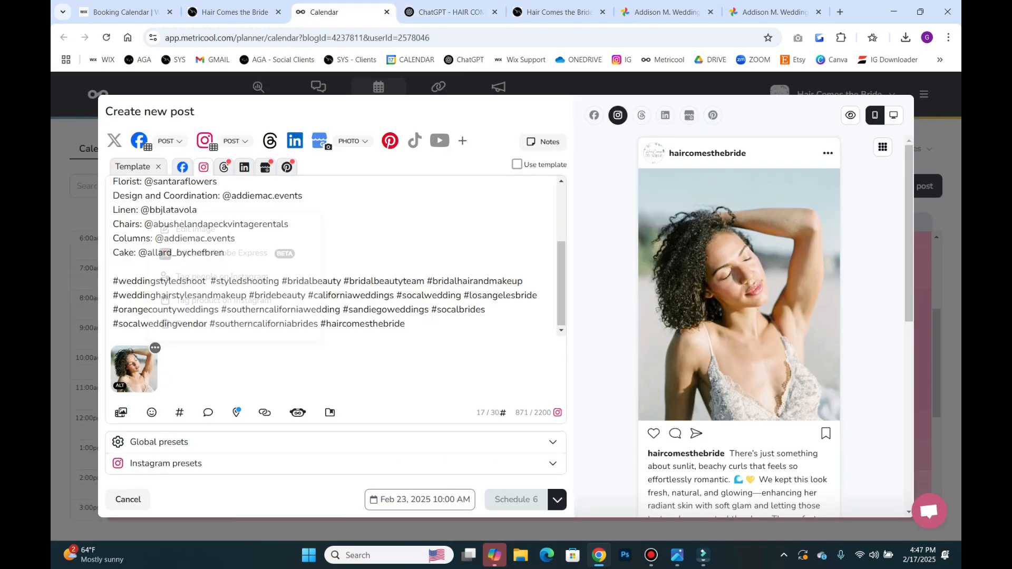
left_click(221, 277)
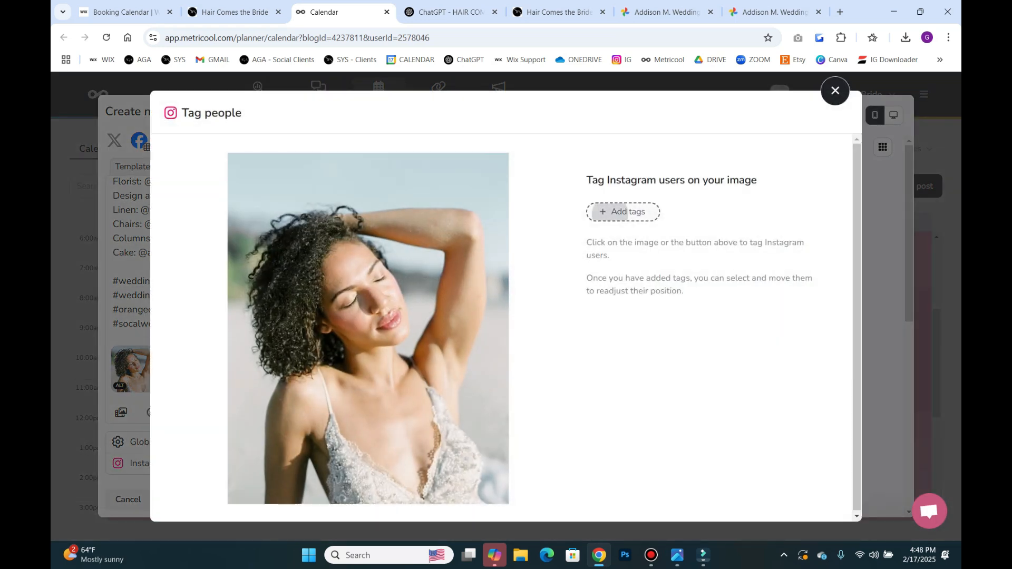
left_click(619, 211)
right_click(608, 219)
left_click(646, 331)
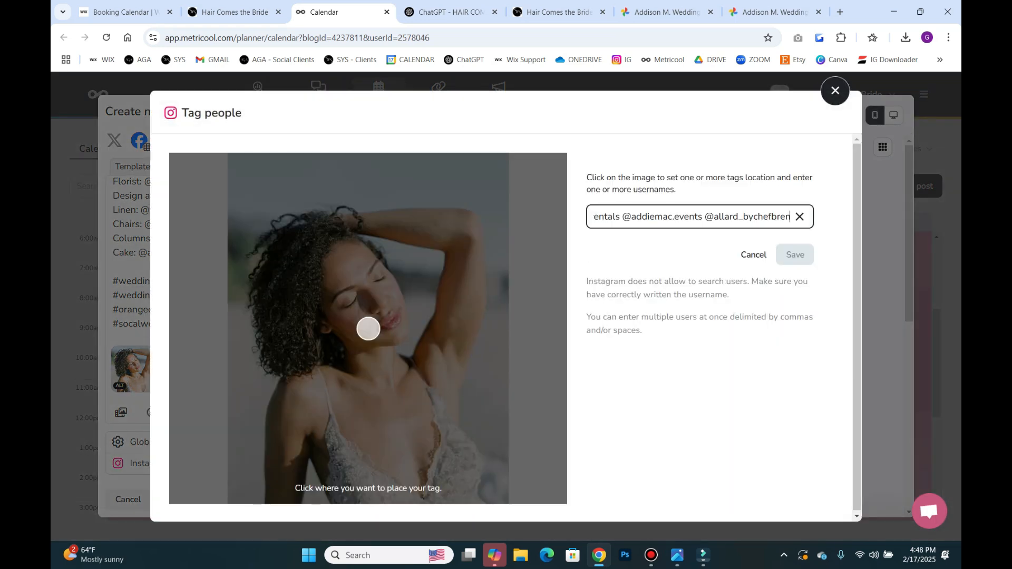
left_click(795, 292)
Spread the Instagram tags over the lower part of the photo, away from the bride's face, and close the tagging dialog
left_click_drag(368, 329, 440, 384)
left_click_drag(350, 385, 381, 413)
left_click_drag(368, 328, 355, 462)
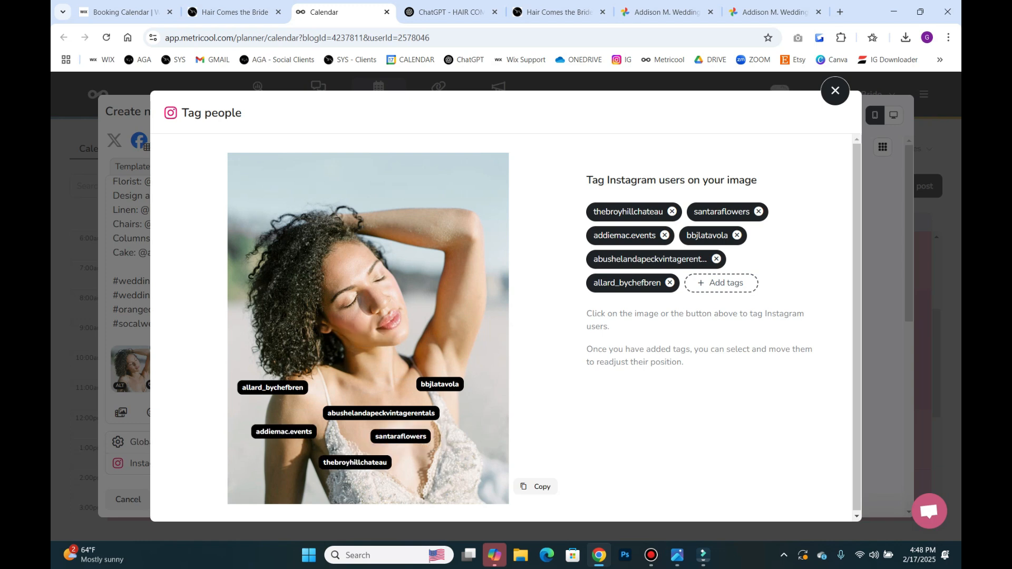
left_click(835, 90)
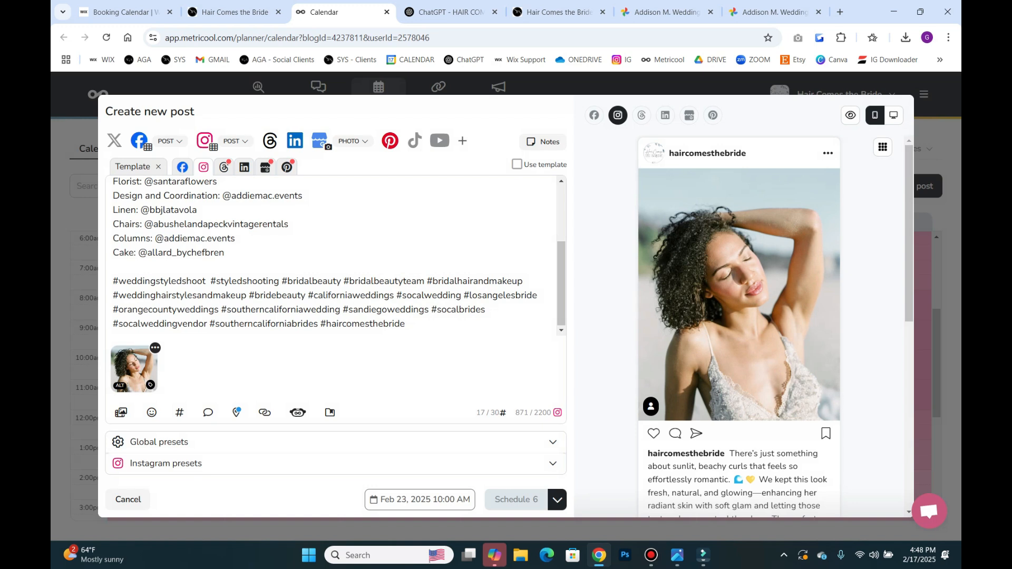
Copy the Design and Coordination handle addiemac.events, without the @ sign, from the Instagram caption
scroll(338, 256, "up", 2)
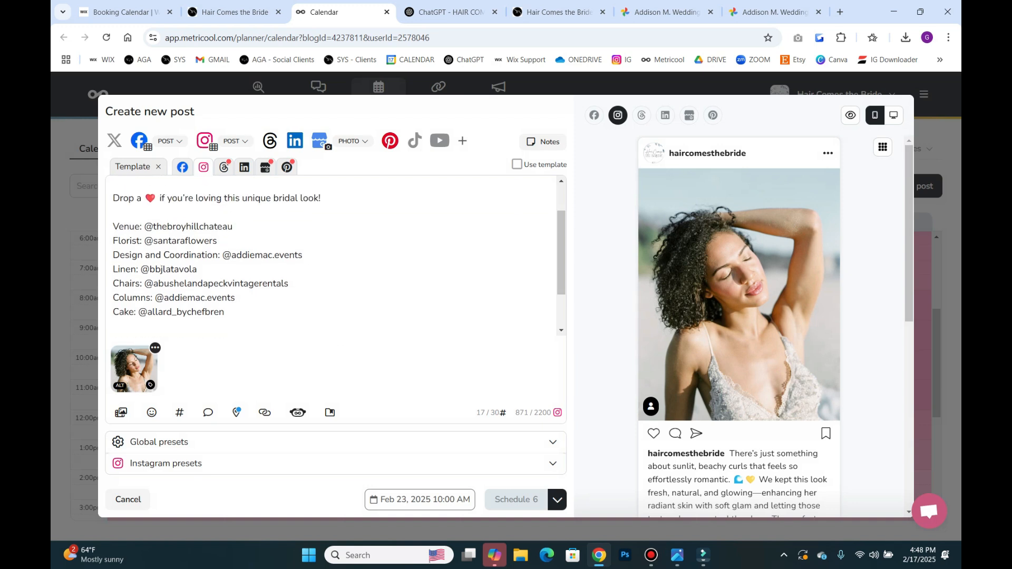
left_click_drag(232, 255, 303, 255)
right_click(304, 255)
left_click(343, 286)
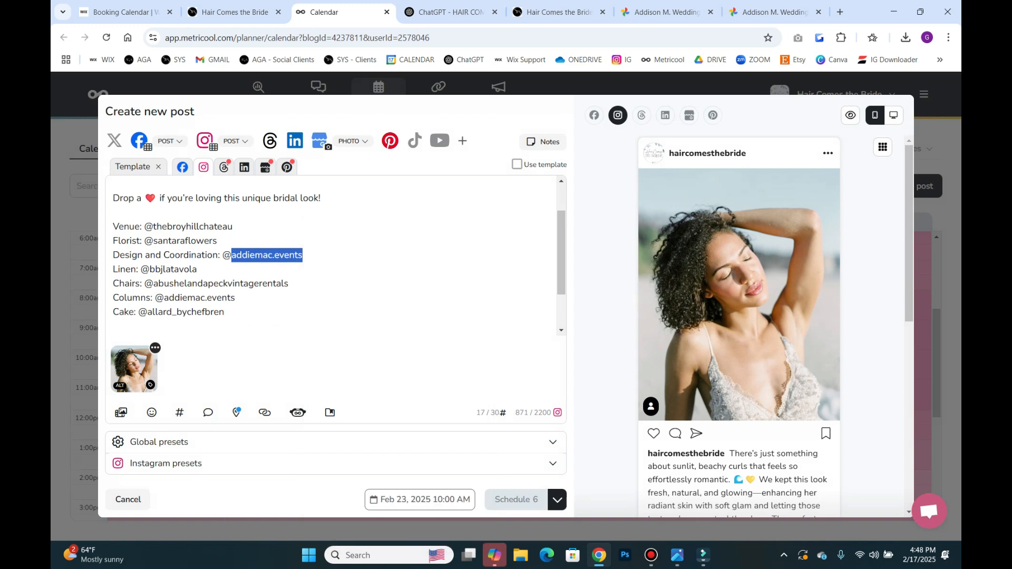
Add the copied handle addiemac.events as a collaborator on the Instagram version of the post
left_click(337, 463)
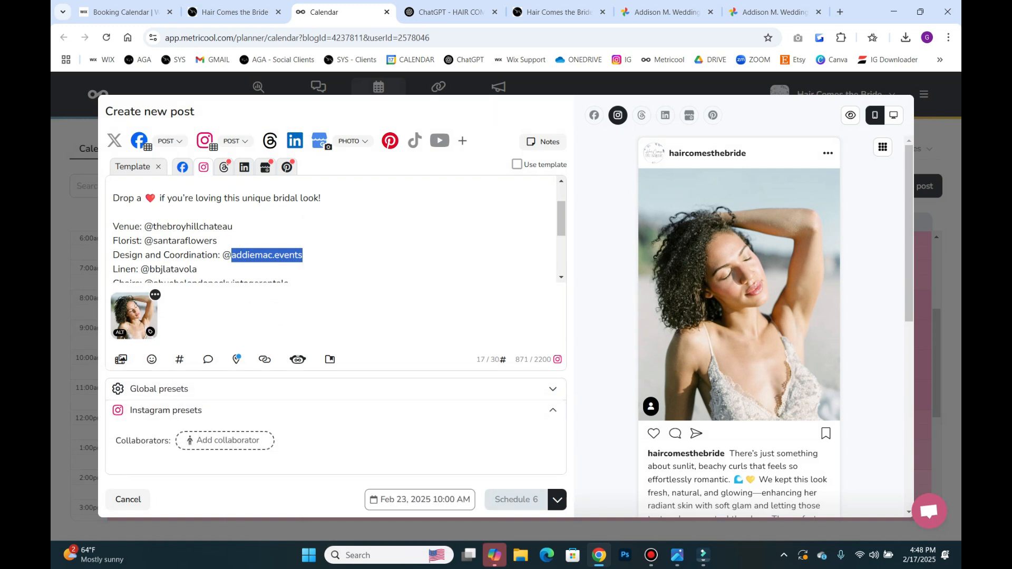
left_click(228, 441)
left_click(391, 330)
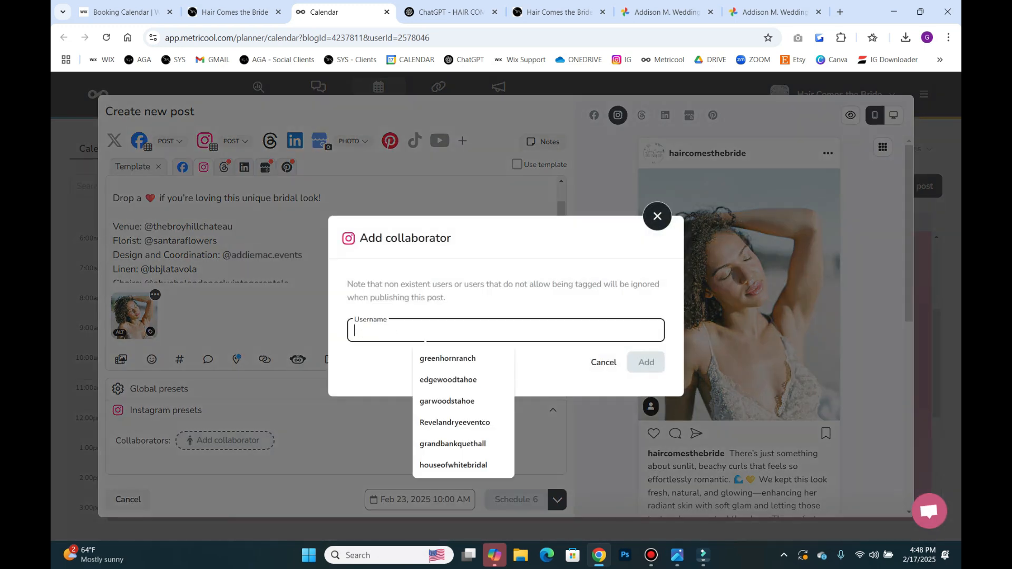
right_click(391, 328)
left_click(427, 165)
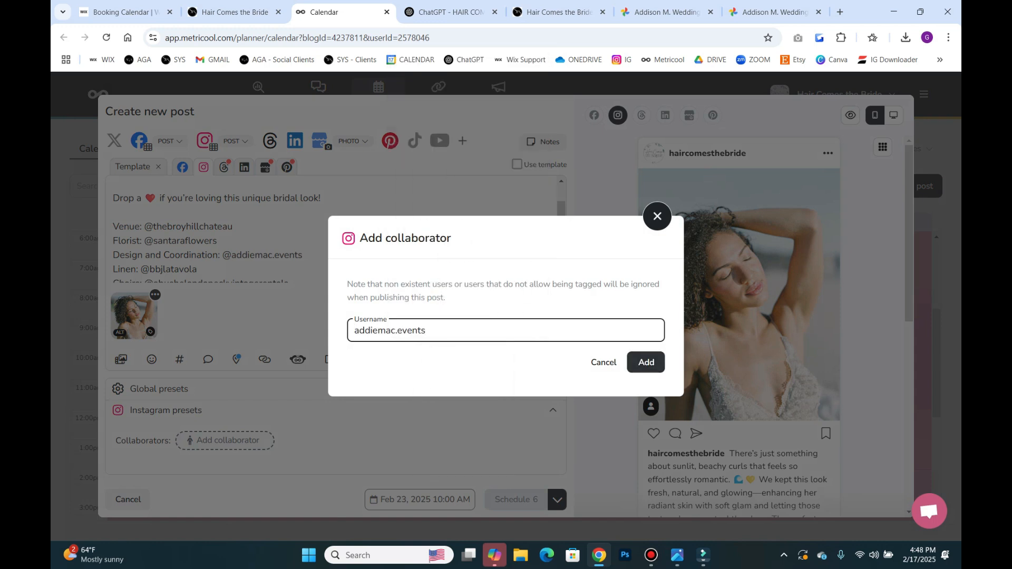
left_click(646, 362)
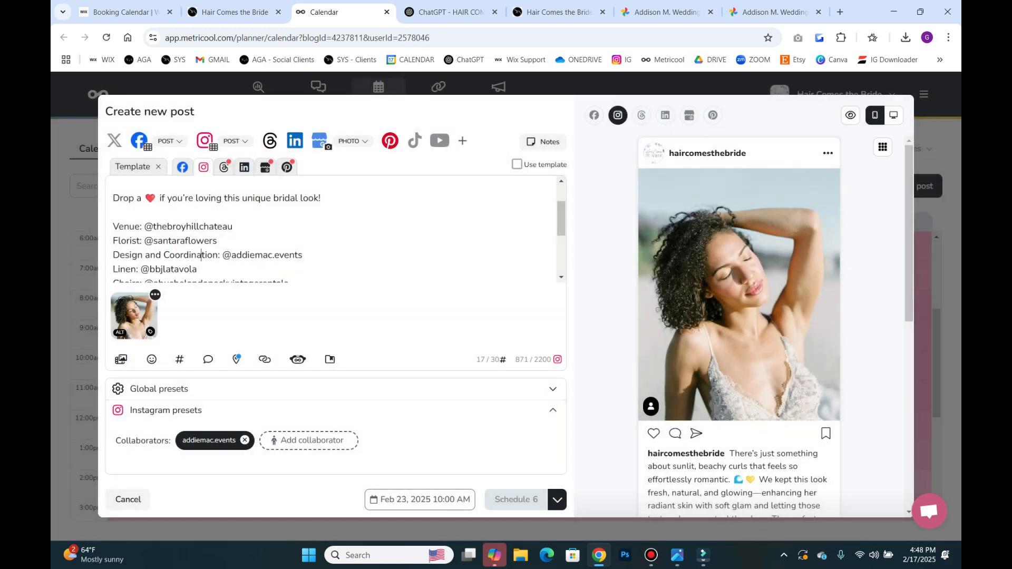
scroll(201, 256, "up", 1)
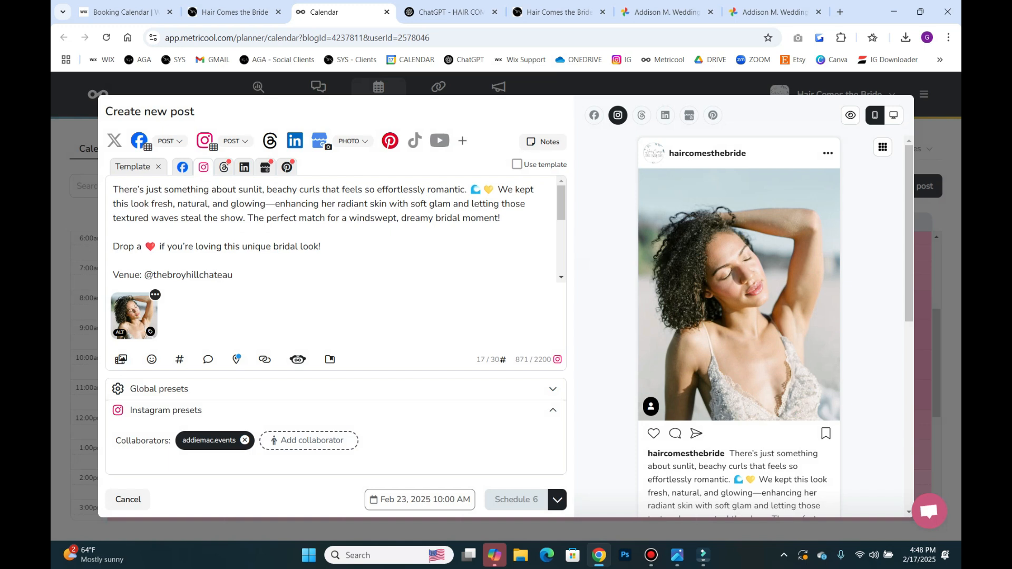
Detach the Threads version from the template and delete everything after the caption's first paragraph
left_click(224, 167)
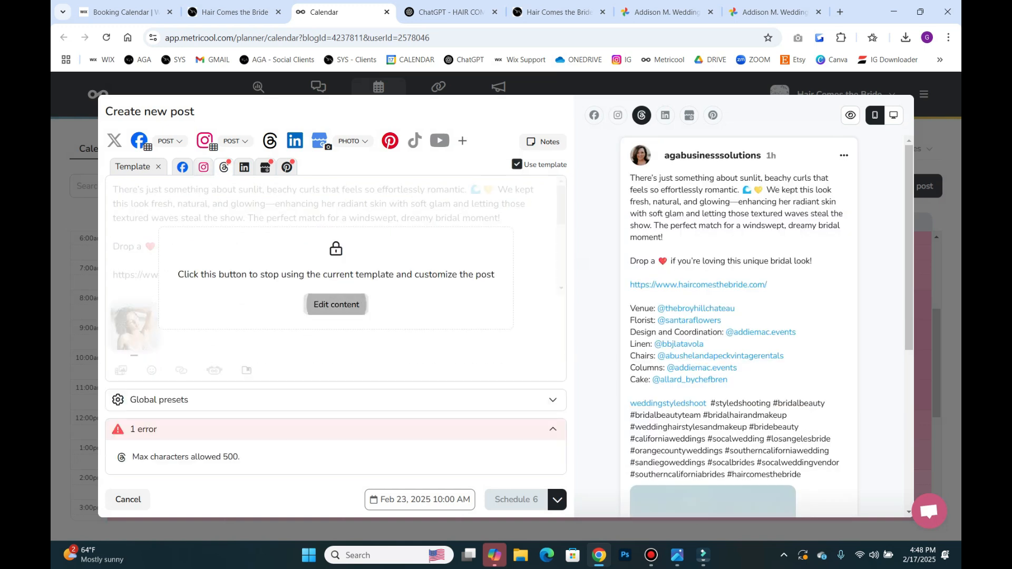
left_click(335, 333)
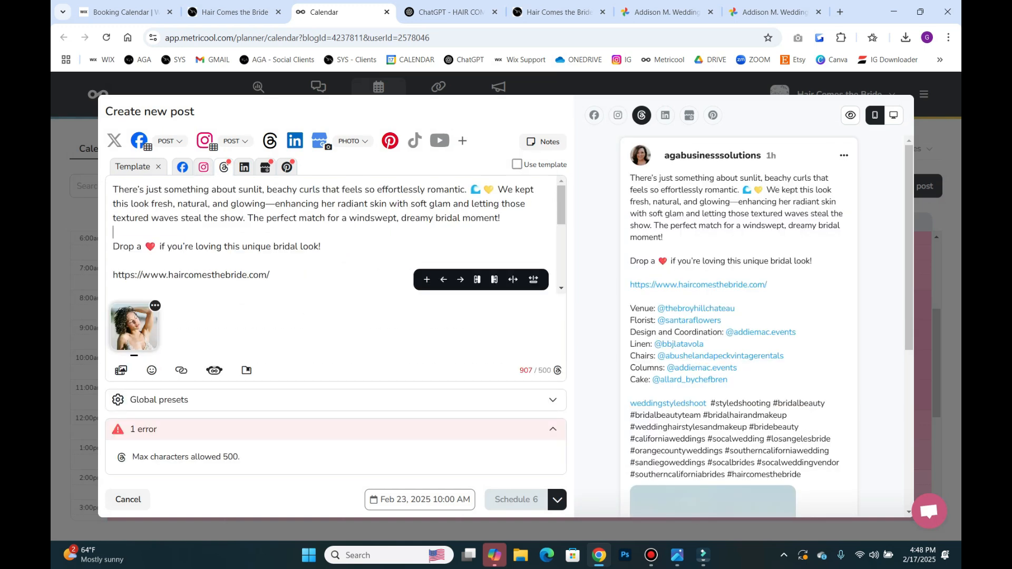
key("ctrl+shift+End")
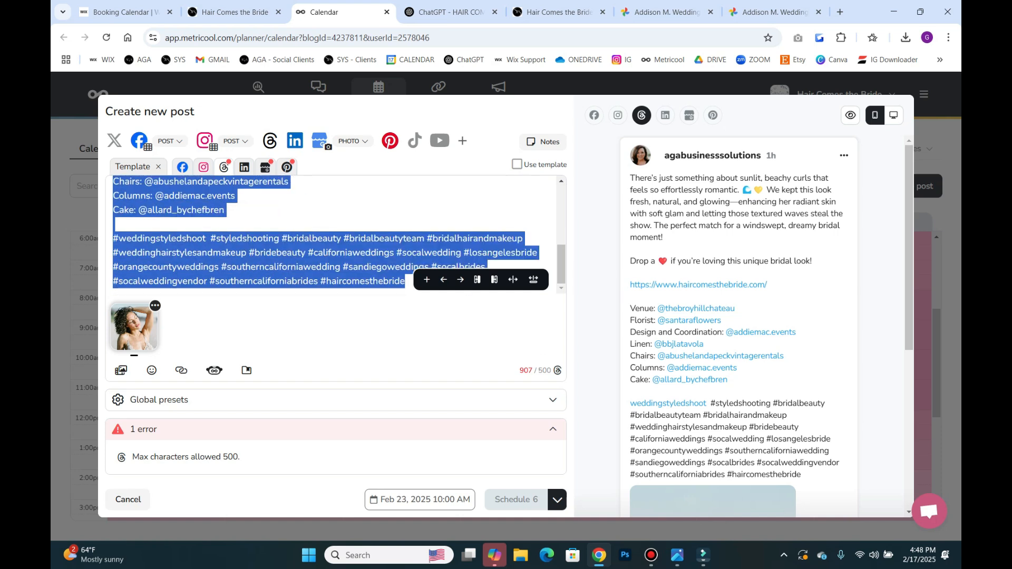
key("BackSpace")
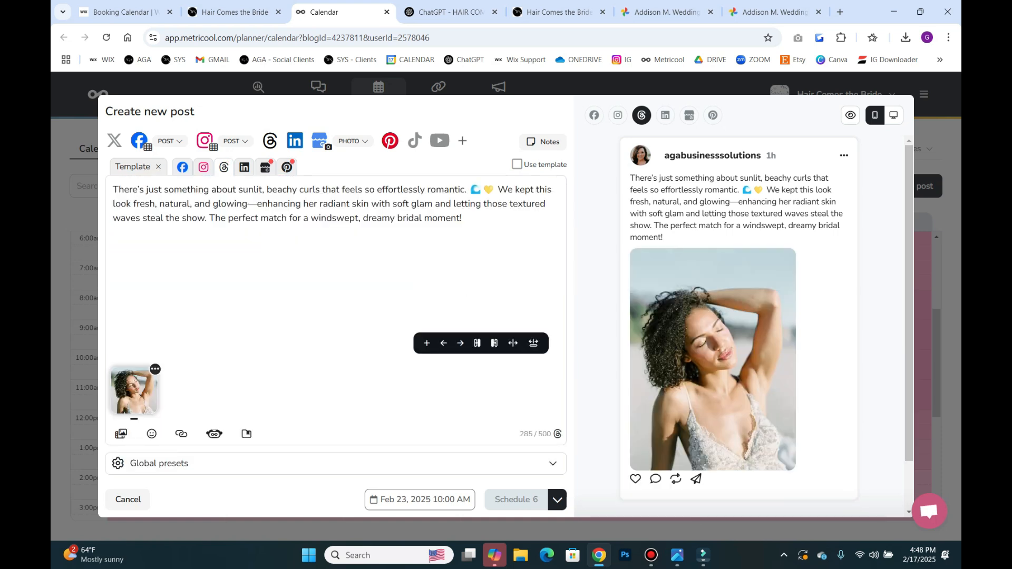
key("ctrl+a")
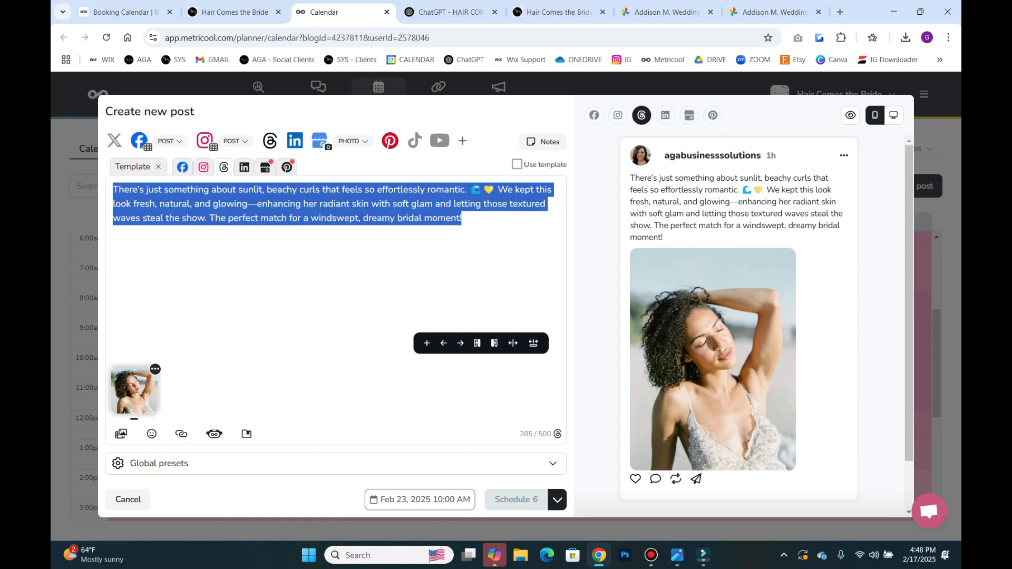
left_click(465, 204)
Detach the LinkedIn version from the template and delete the "Drop a ❤️ if you're loving this unique bridal look!" line with its extra blank line
left_click(244, 167)
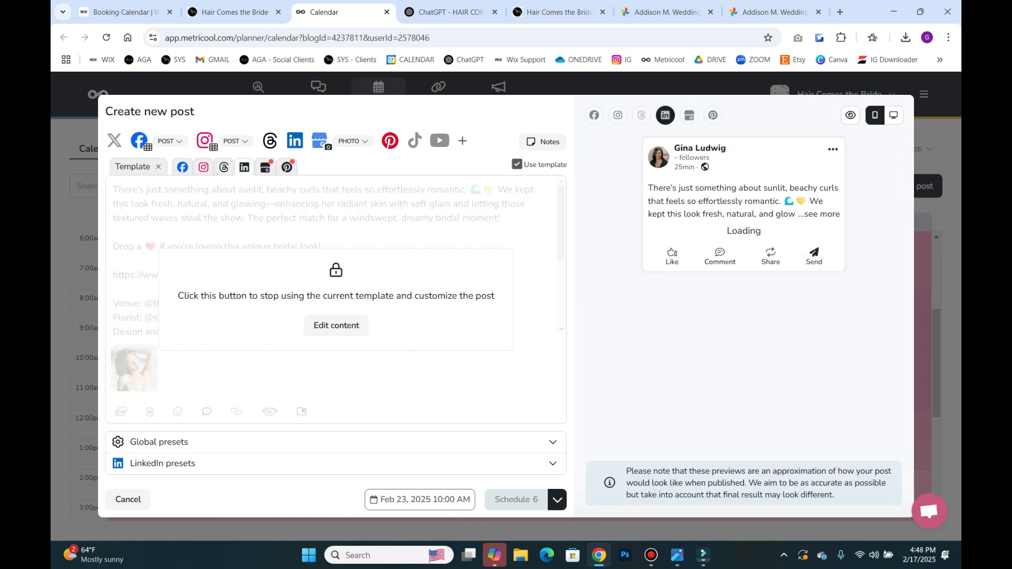
left_click(335, 325)
left_click_drag(112, 247, 321, 246)
left_click(321, 246)
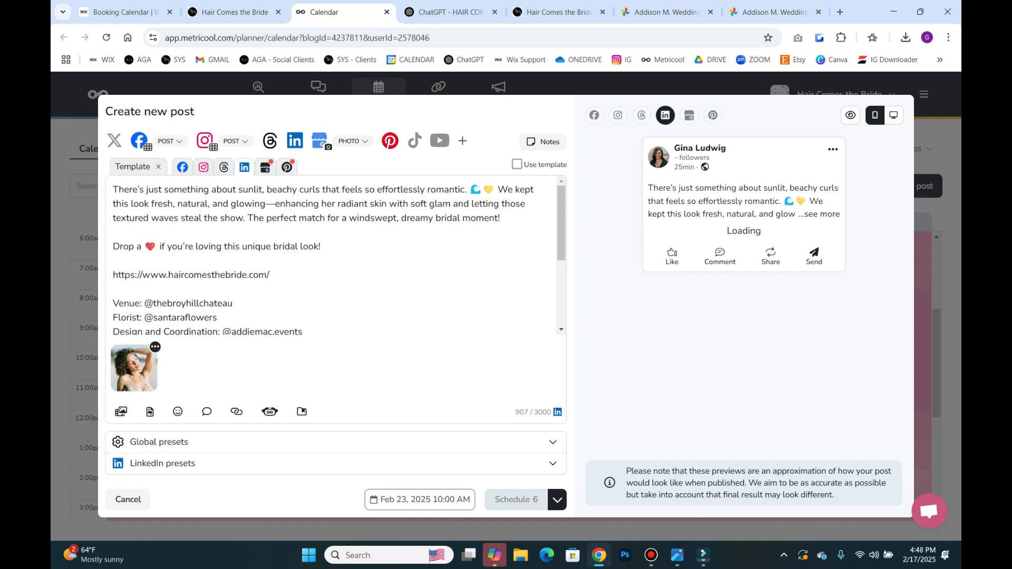
left_click_drag(113, 246, 321, 246)
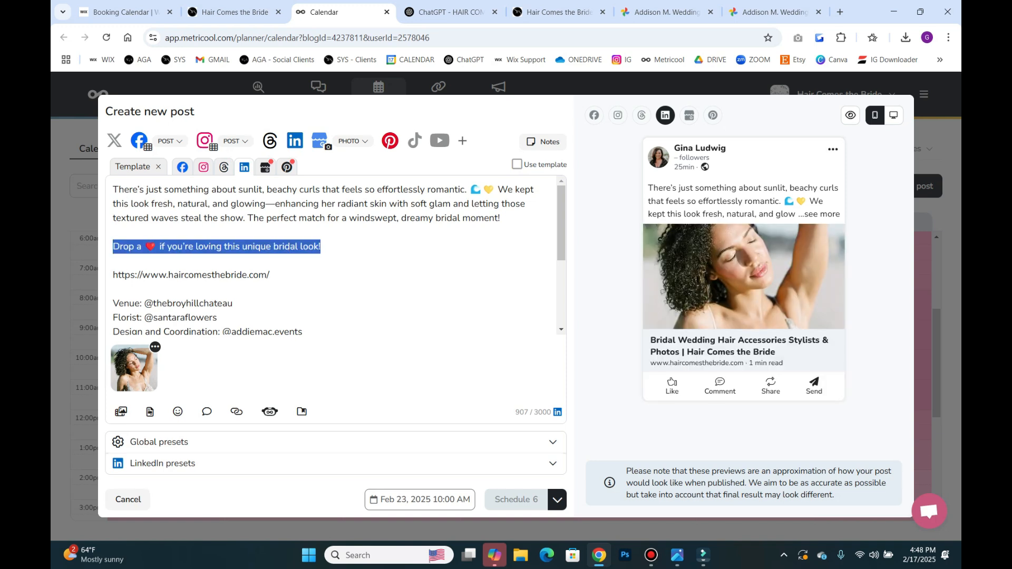
key("BackSpace")
key("BackSpace")
key("BackSpace")
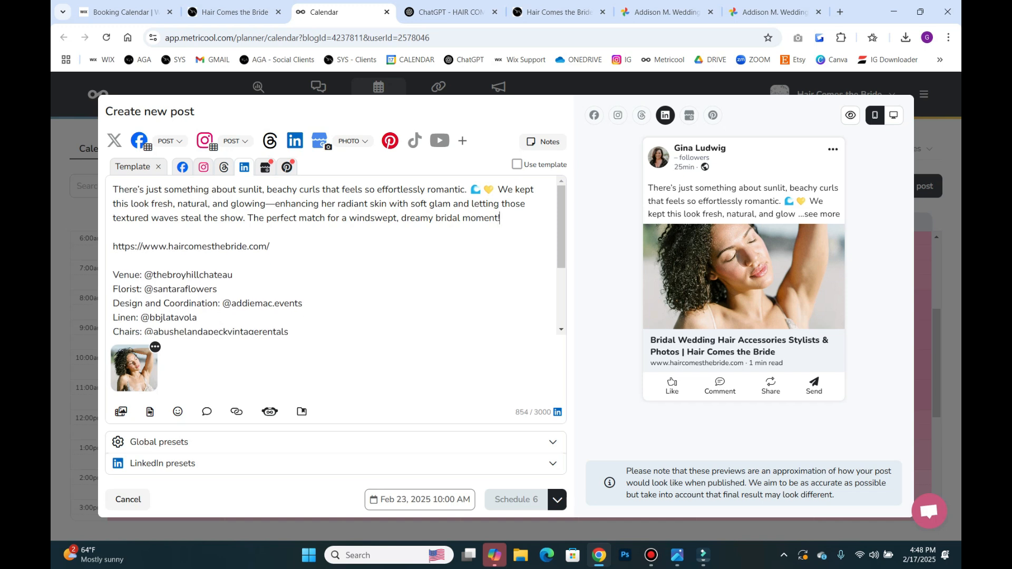
Remove the vendor credits and the website link from the LinkedIn caption, keeping the hashtags below the first paragraph
left_click_drag(113, 275, 227, 252)
key("BackSpace")
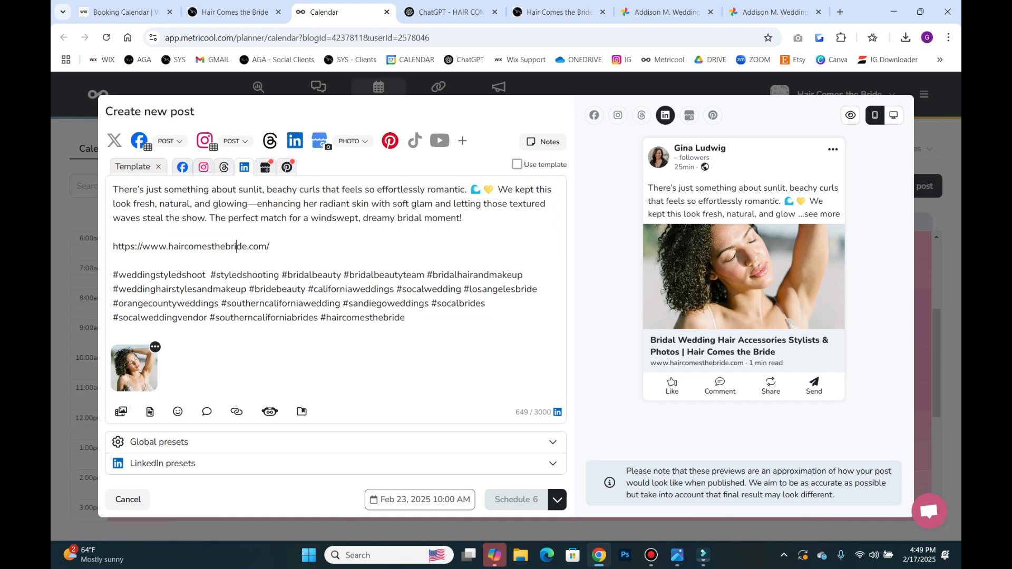
triple_click(238, 246)
key("BackSpace")
key("BackSpace")
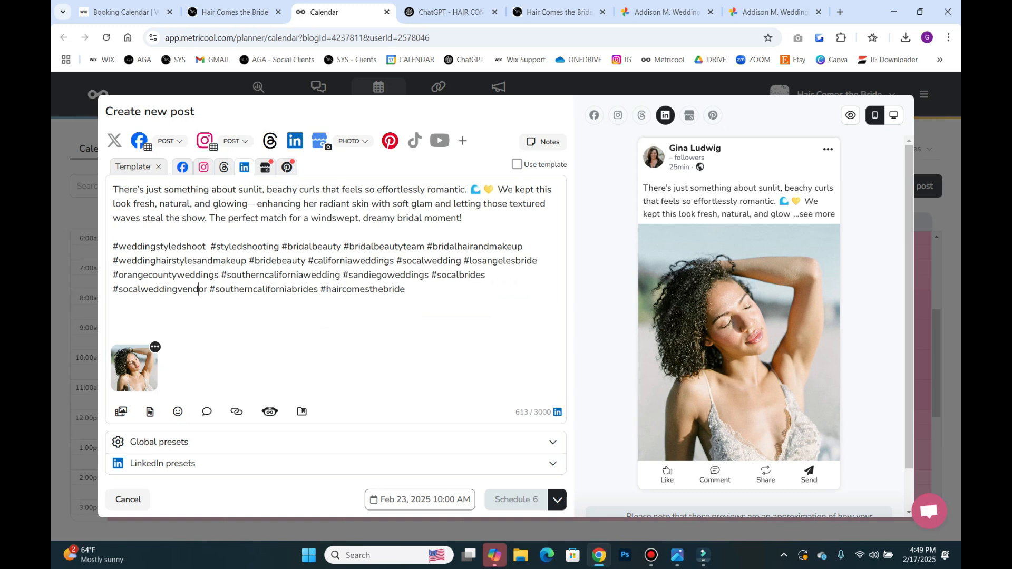
Trim the LinkedIn hashtags to #orangecountyweddings, #southerncaliforniawedding, #sandiegoweddings and #socalbrides
left_click_drag(113, 246, 537, 260)
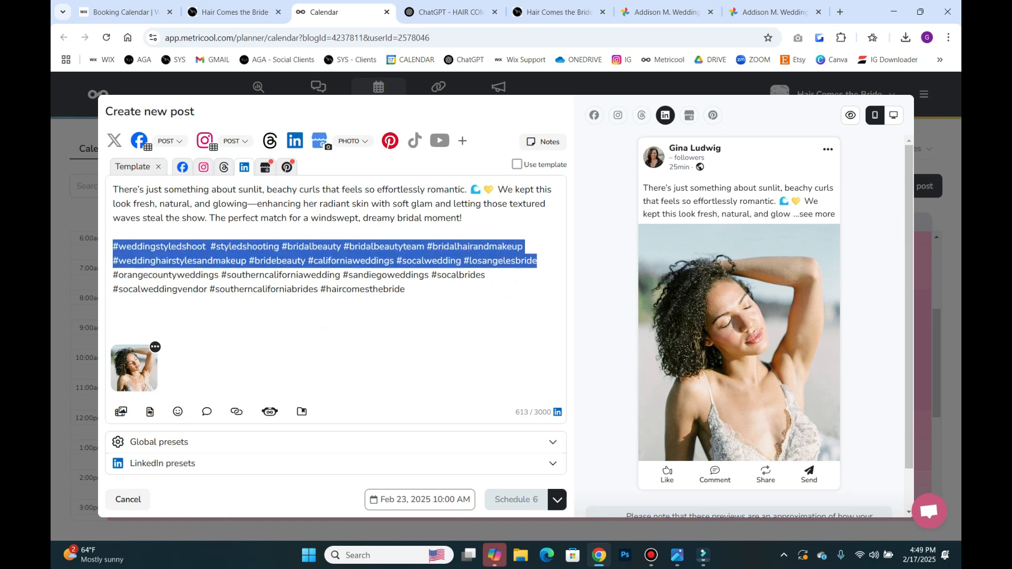
key("BackSpace")
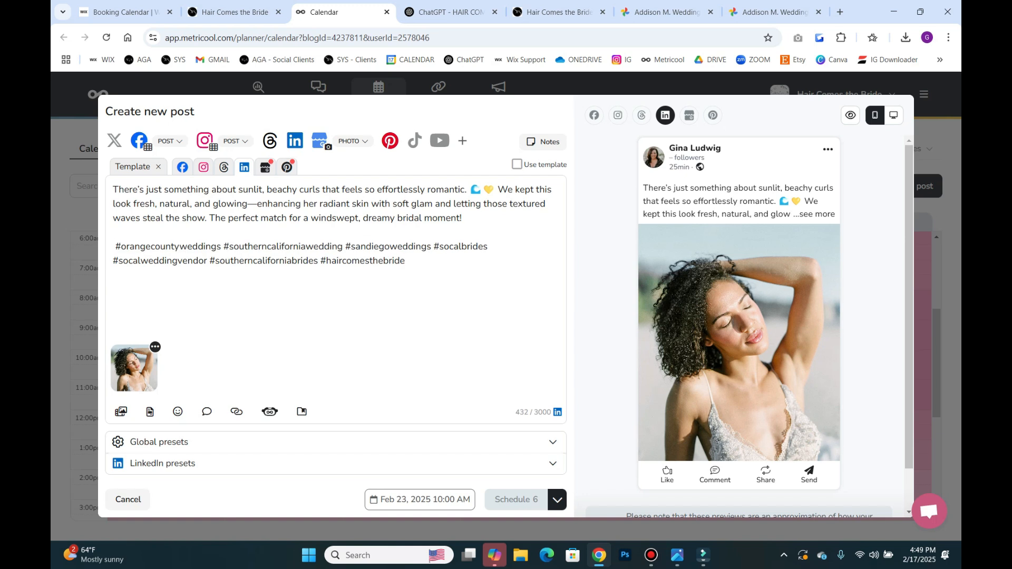
key("Delete")
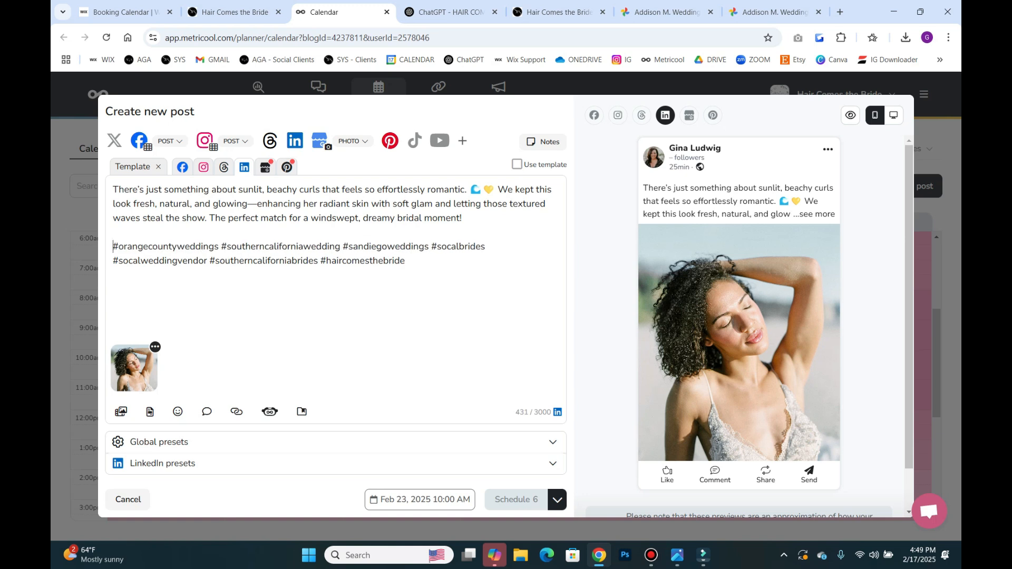
left_click_drag(112, 260, 405, 261)
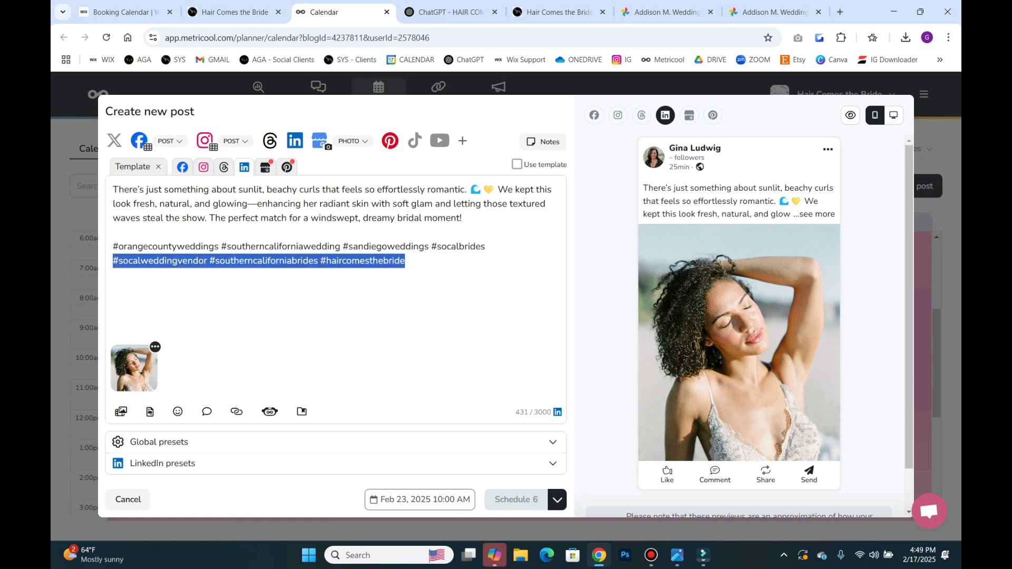
key("BackSpace")
key("BackSpace")
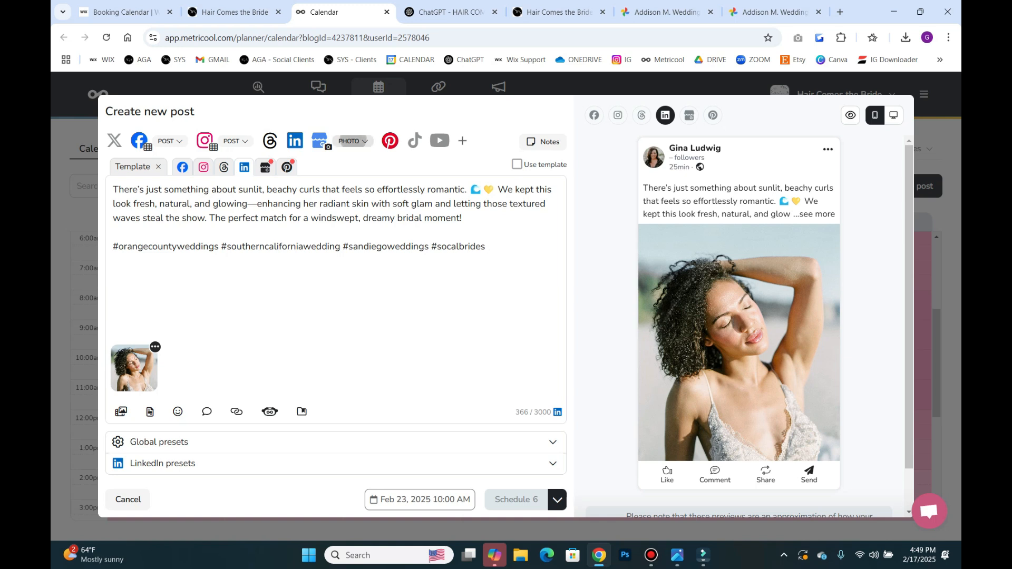
Keep the Google Business Profile type as Photo, detach that version from the template and clear its whole caption
left_click(352, 141)
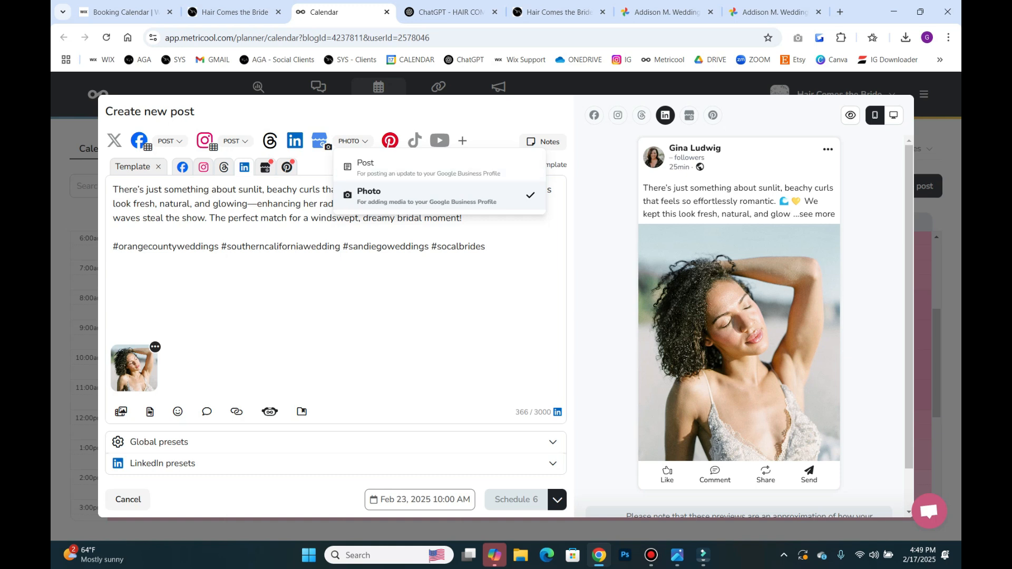
left_click(369, 193)
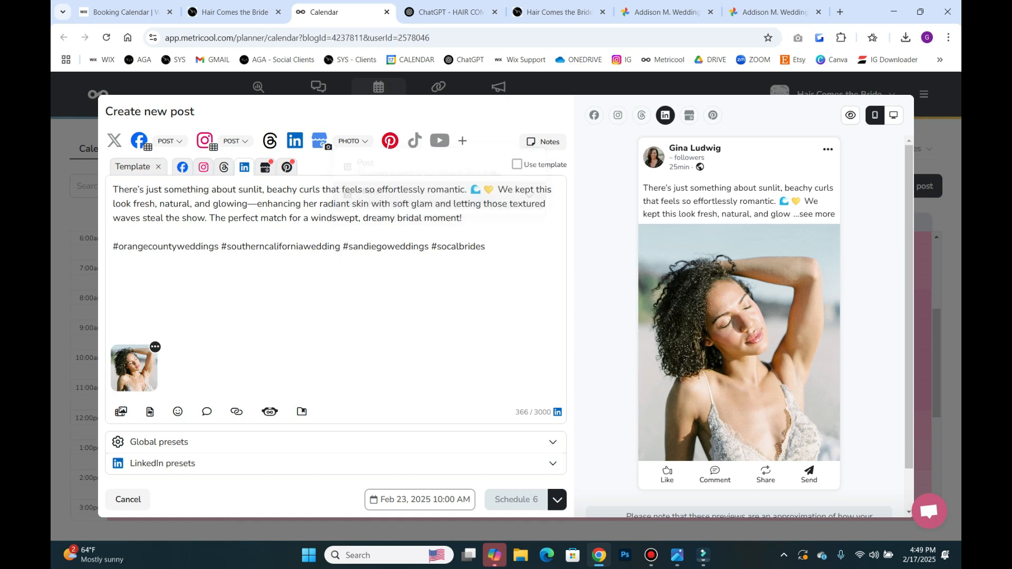
left_click(265, 167)
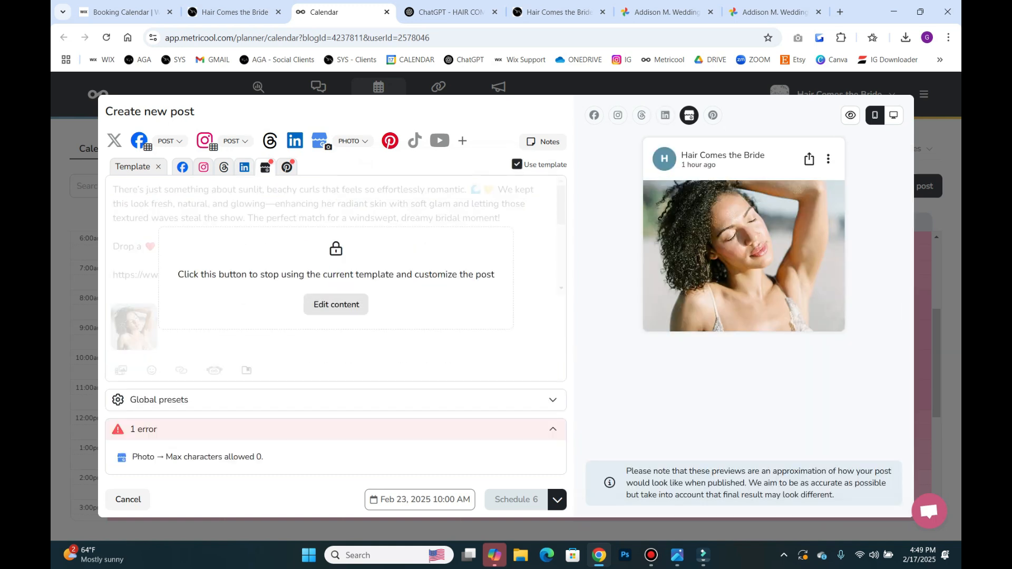
left_click(335, 304)
key("ctrl+a")
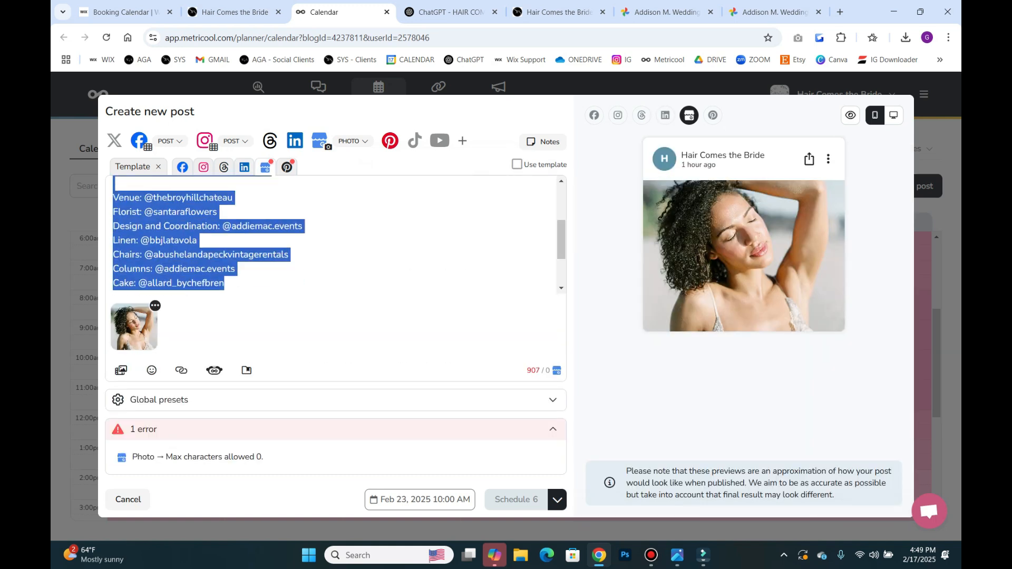
key("BackSpace")
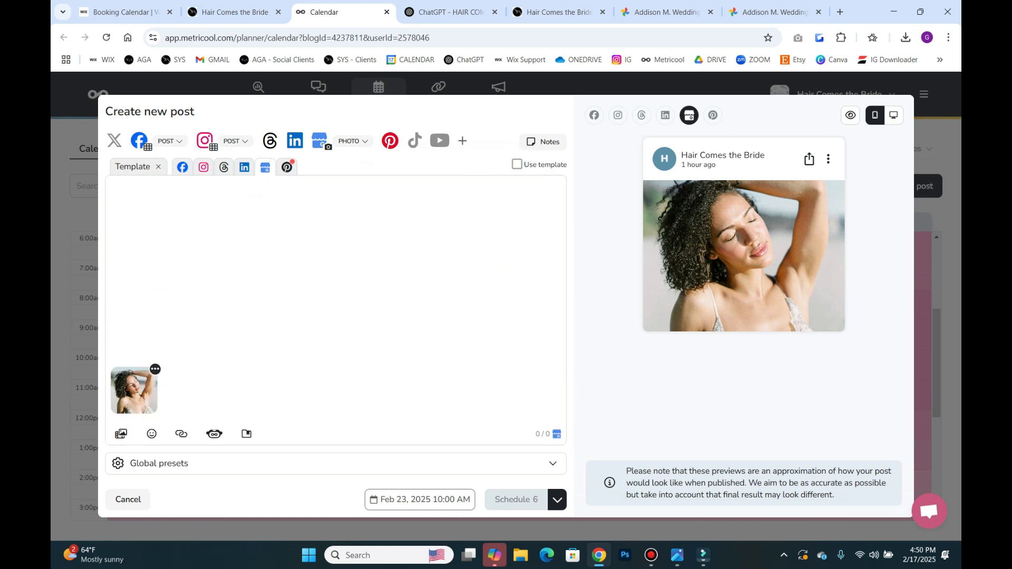
left_click(287, 167)
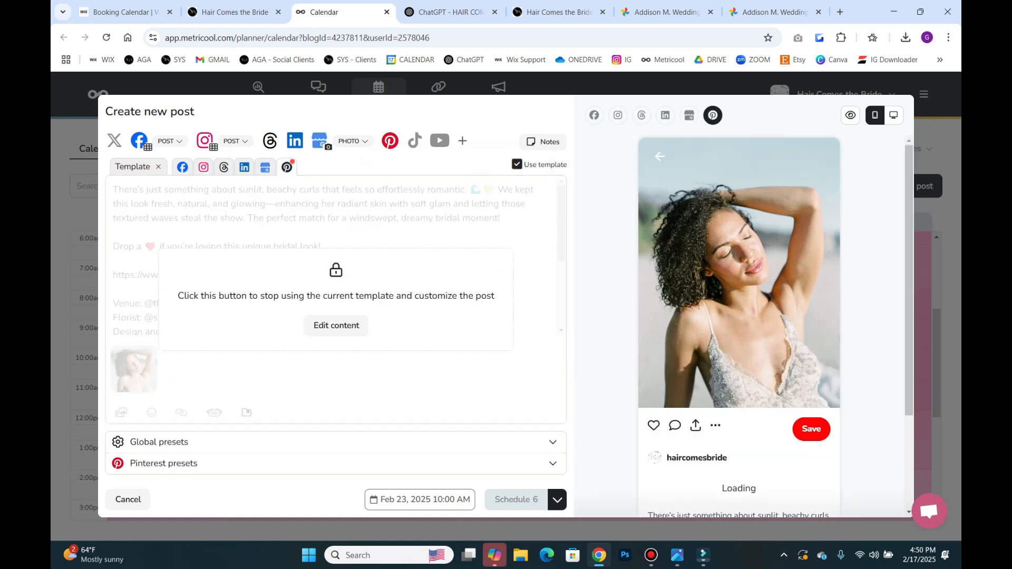
left_click(336, 285)
scroll(335, 216, "down", 1)
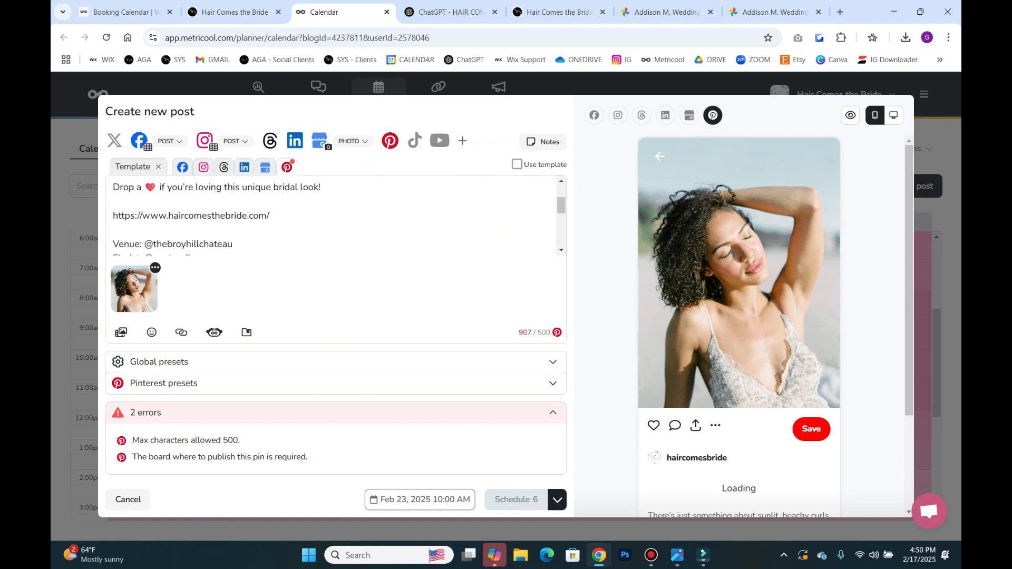
triple_click(221, 216)
right_click(221, 216)
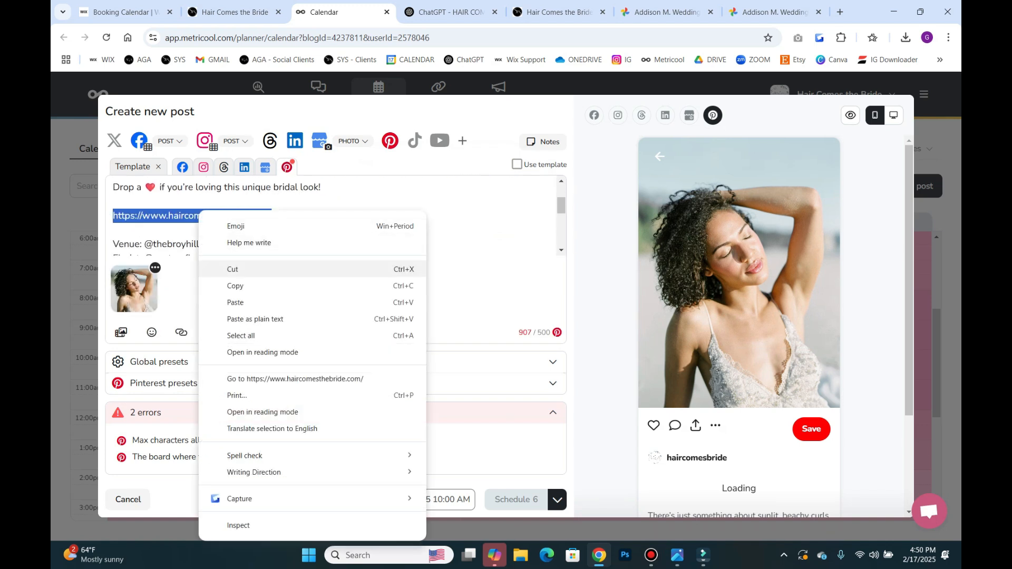
left_click(248, 267)
Paste the cut website address as the pin's link and choose the board "Bridal Hair and Makeup Gallery | HCTB Affiliates"
left_click(316, 383)
scroll(316, 380, "down", 3)
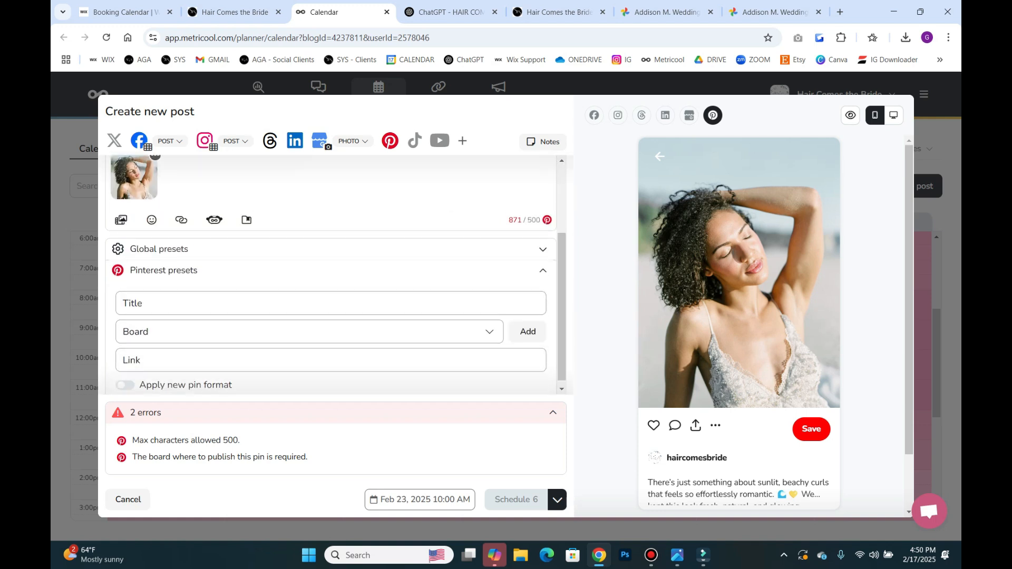
right_click(161, 356)
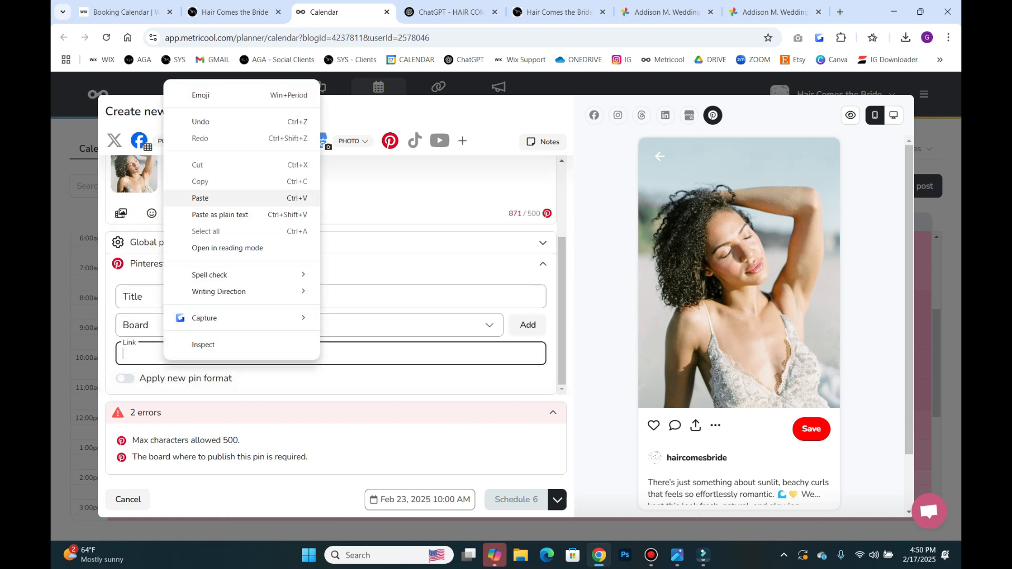
left_click(185, 198)
left_click(222, 325)
scroll(222, 399, "down", 2)
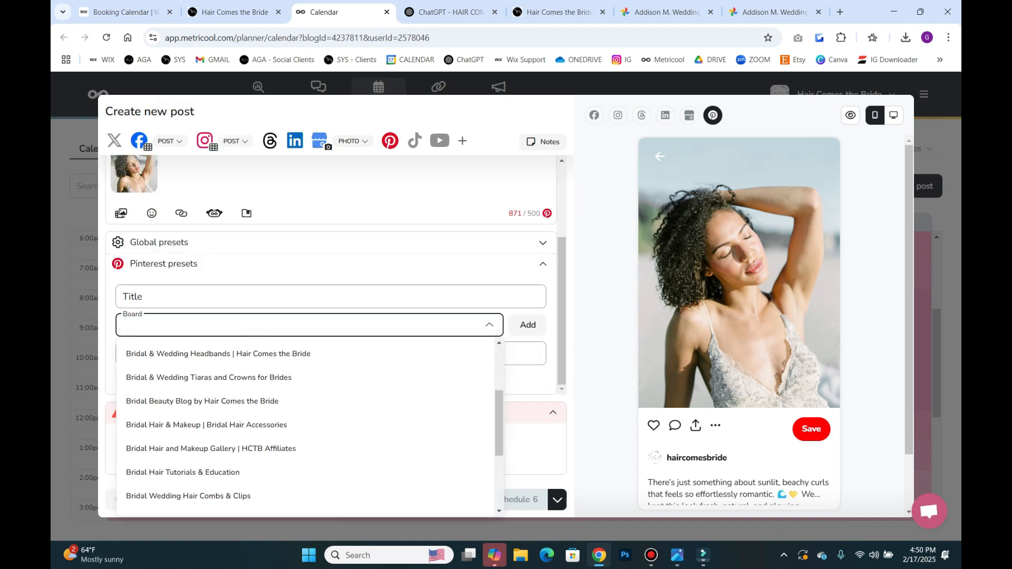
left_click(211, 448)
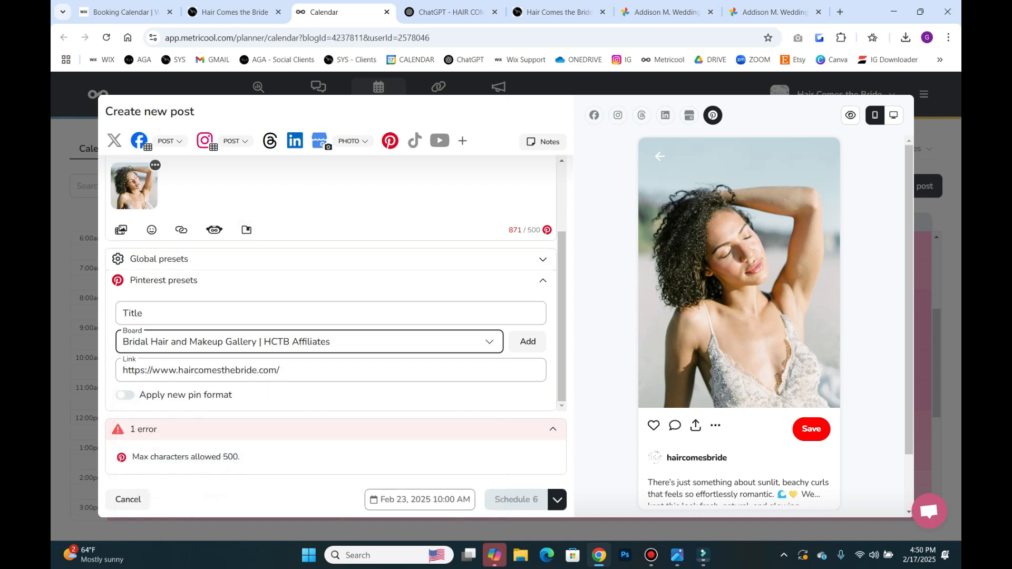
Copy the Pinterest title from the ChatGPT conversation and paste it as the pin's title in Metricool
left_click(450, 12)
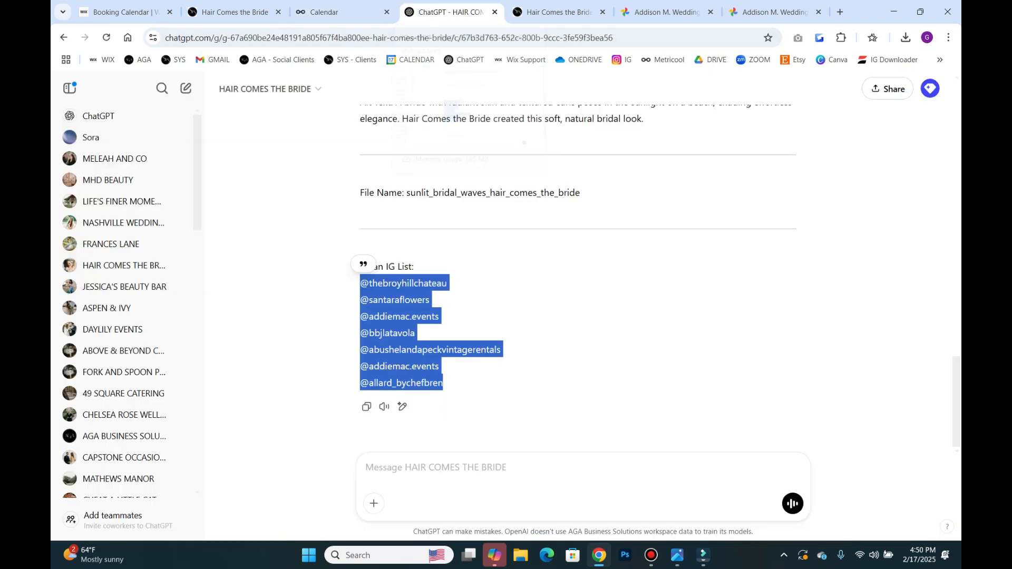
scroll(580, 274, "up", 4)
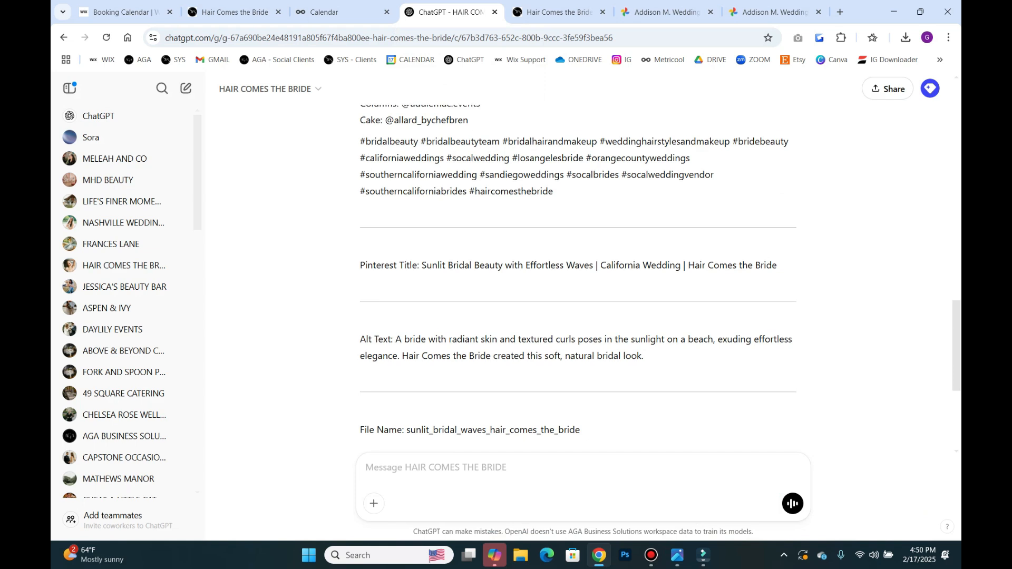
left_click_drag(422, 265, 777, 265)
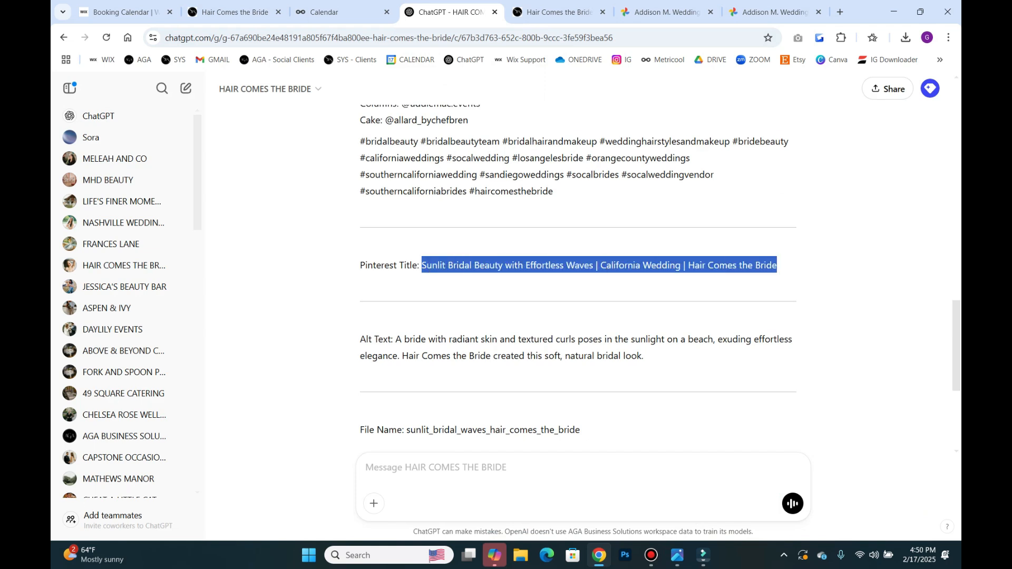
right_click(486, 272)
left_click(523, 284)
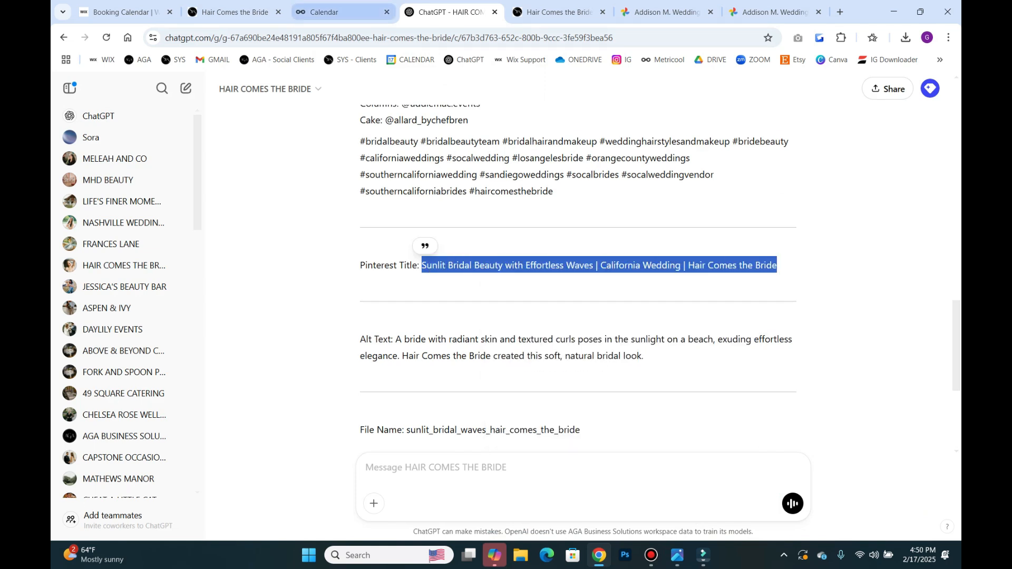
left_click(324, 11)
right_click(141, 319)
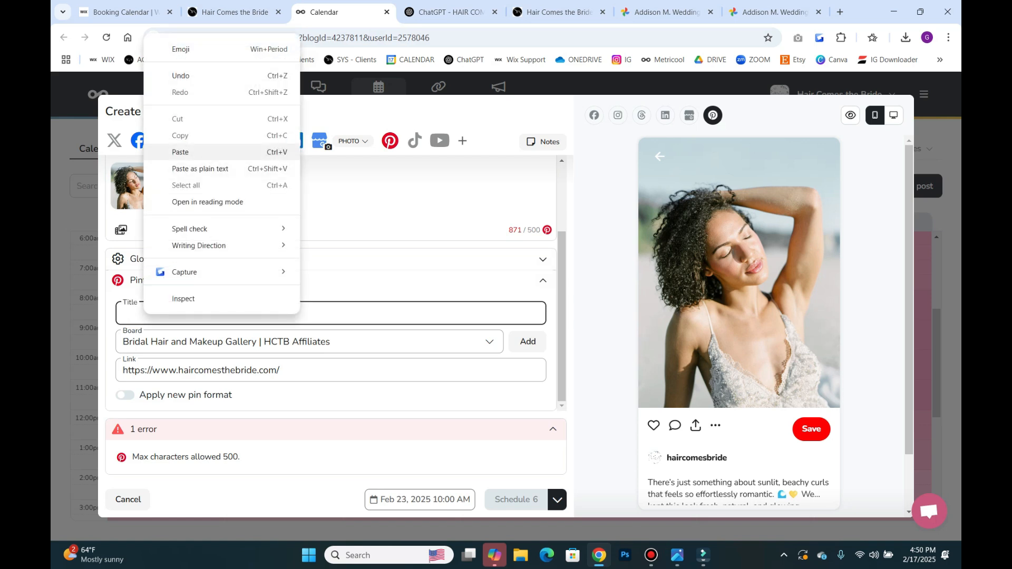
left_click(196, 86)
Shorten the Pinterest caption by deleting the "Drop a ❤️" line, the vendor credits and all hashtags after #losangelesbride
scroll(327, 285, "up", 2)
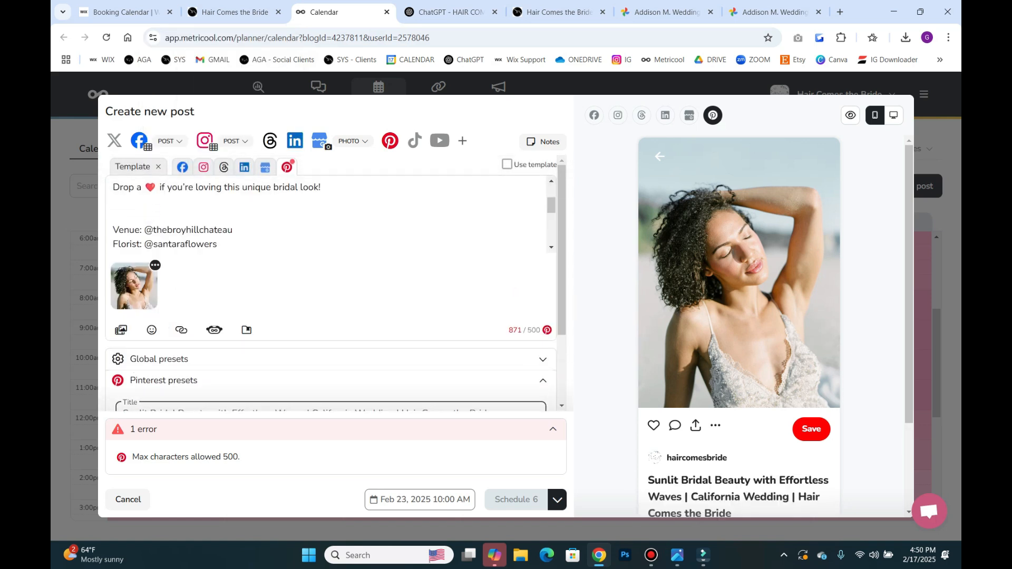
left_click_drag(113, 187, 235, 221)
key("BackSpace")
key("BackSpace")
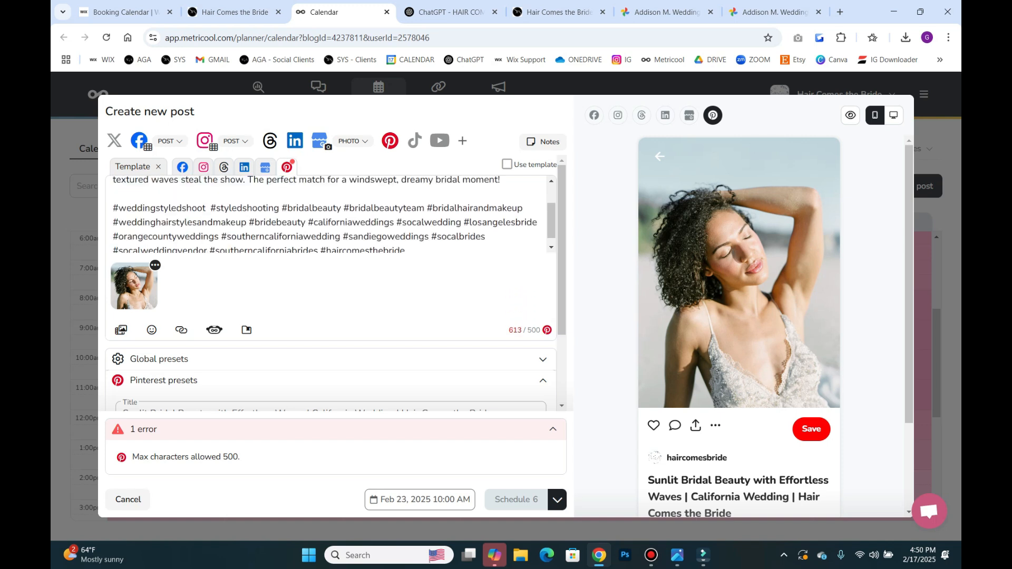
left_click_drag(113, 237, 406, 243)
key("BackSpace")
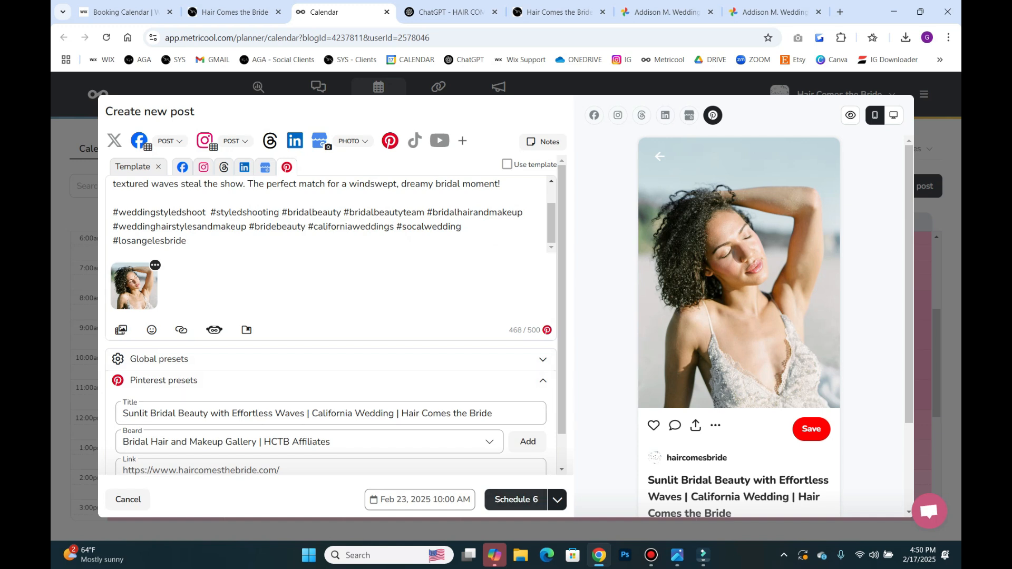
Review the Facebook and Instagram publication types, keep both as Post, and schedule the post for Feb 23, 2025 10:00 AM
left_click(406, 226)
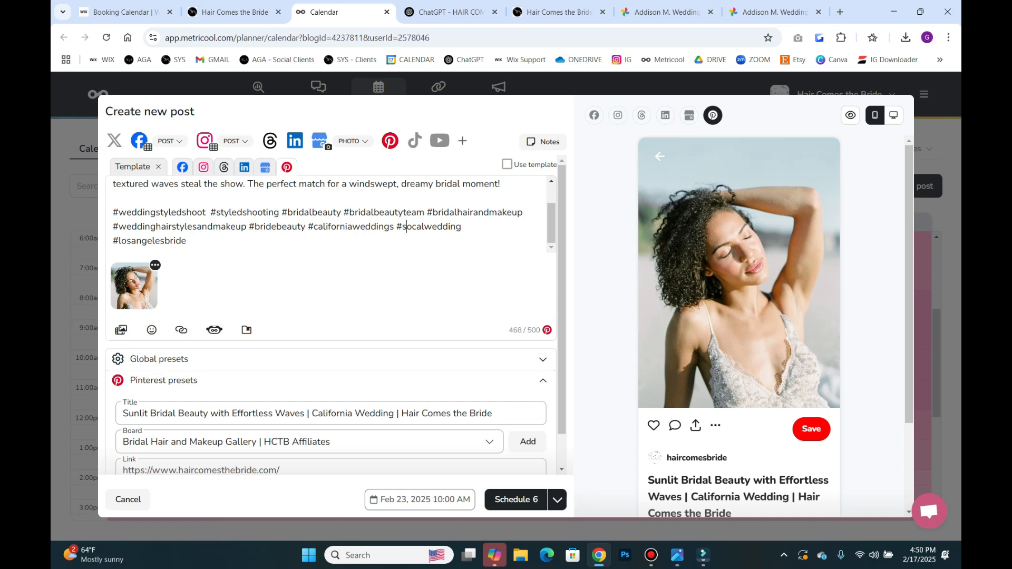
left_click(170, 141)
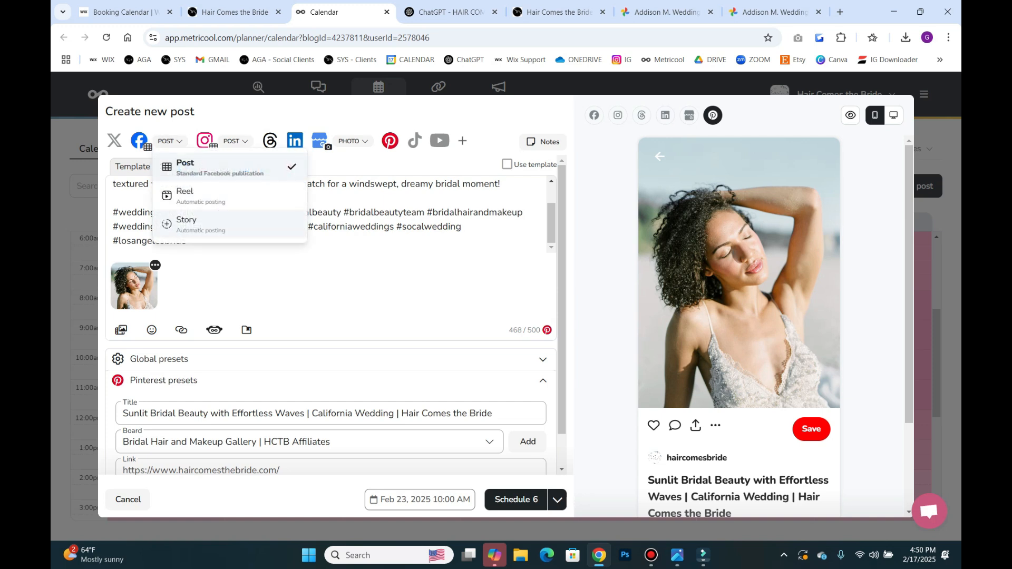
left_click(235, 142)
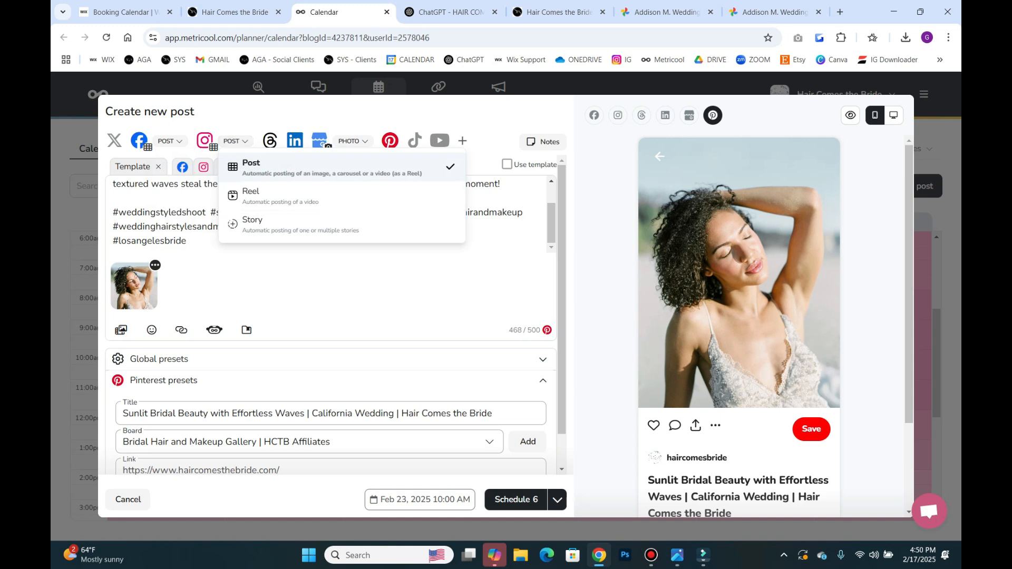
left_click(252, 167)
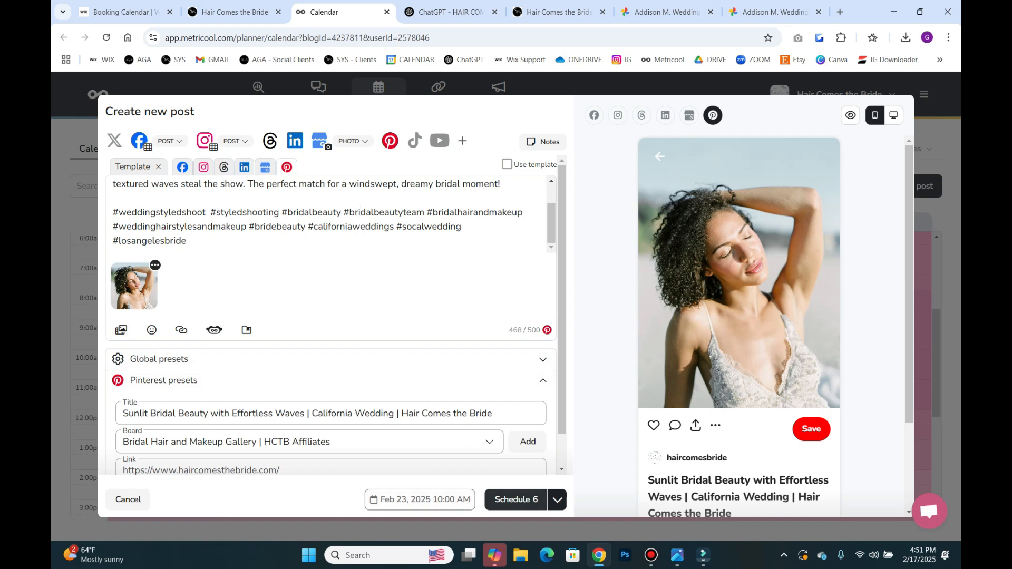
left_click(516, 499)
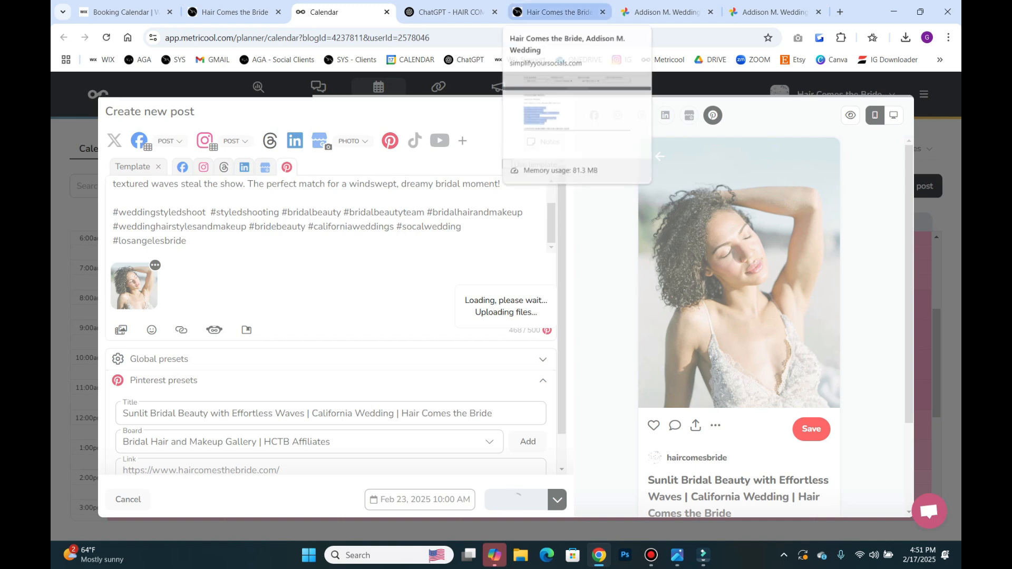
Update the wedding collection in Simplify Your Socials with date 02/23/2025, posted image sunlit_bridal_waves_hair_comes_the_bride and 1 item posted
left_click(553, 12)
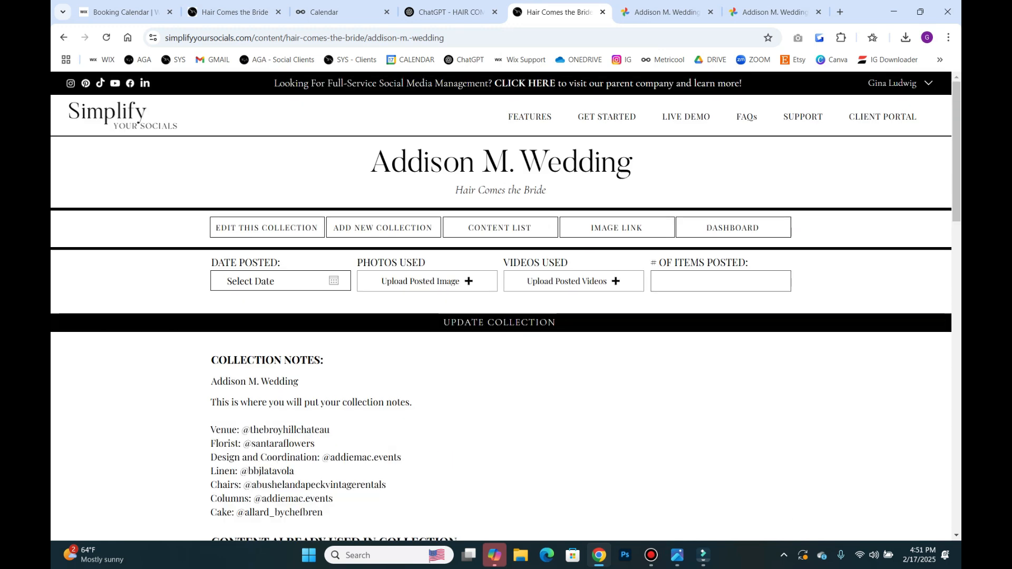
left_click(281, 281)
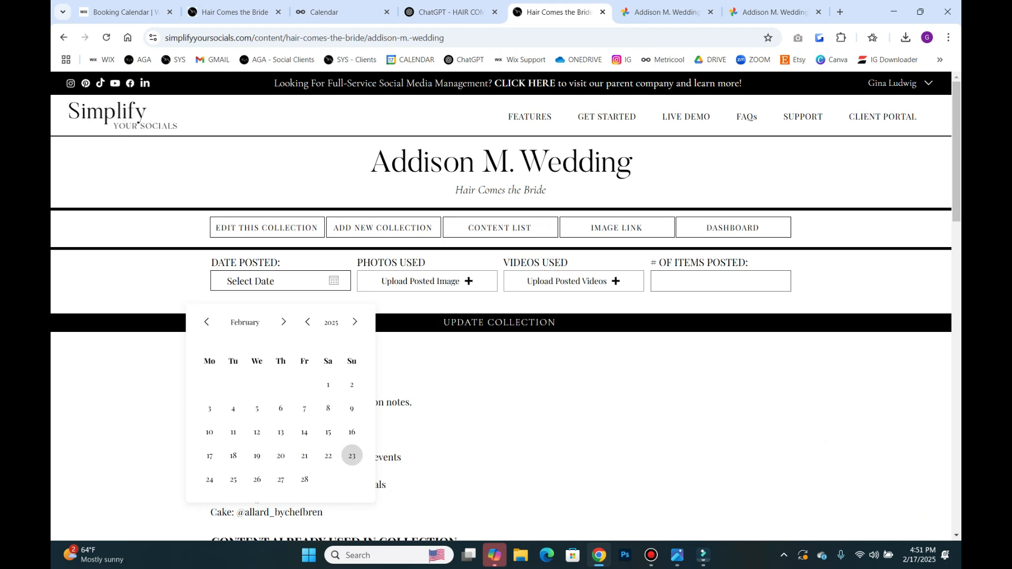
left_click(352, 455)
left_click(420, 281)
double_click(242, 153)
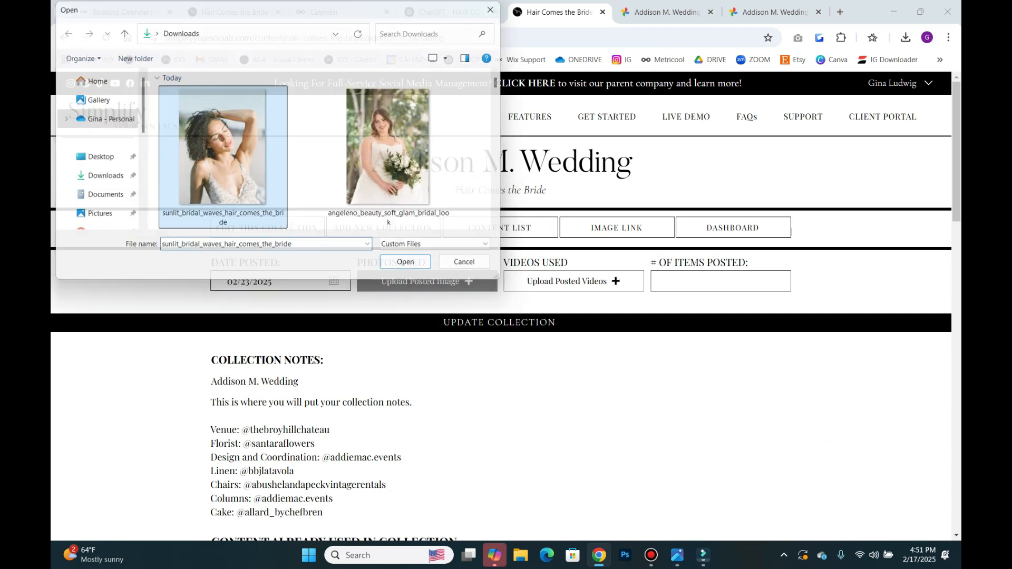
left_click(720, 281)
type("1")
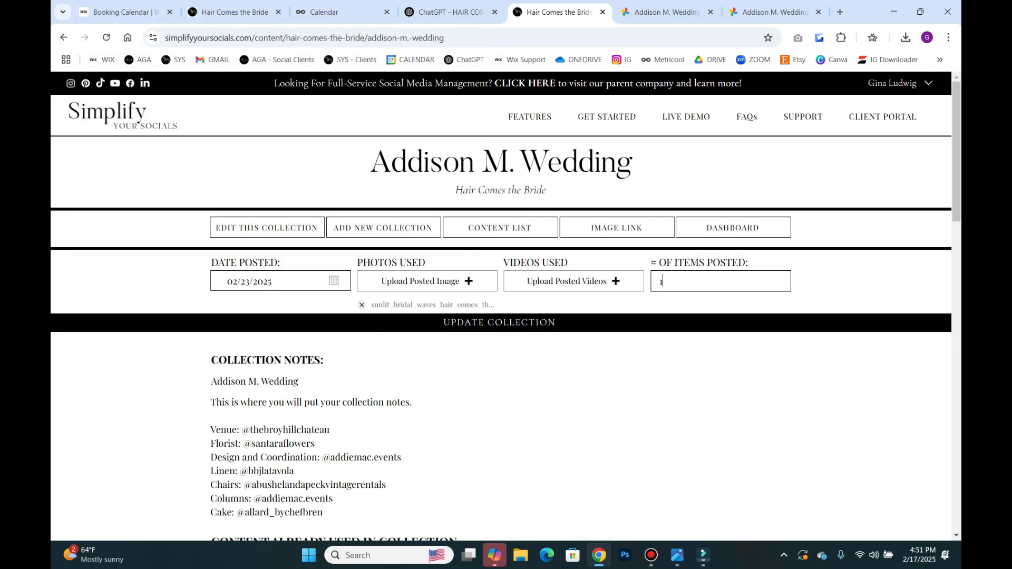
left_click(499, 323)
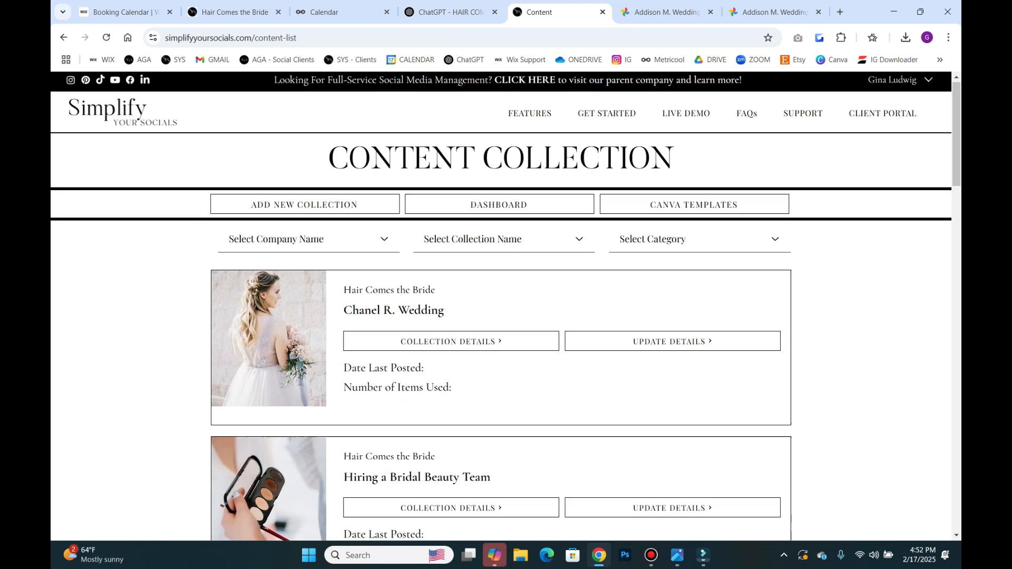
Find the updated wedding collection in the content list and examine its last-posted date and already used content
scroll(501, 305, "down", 4)
scroll(501, 306, "down", 15)
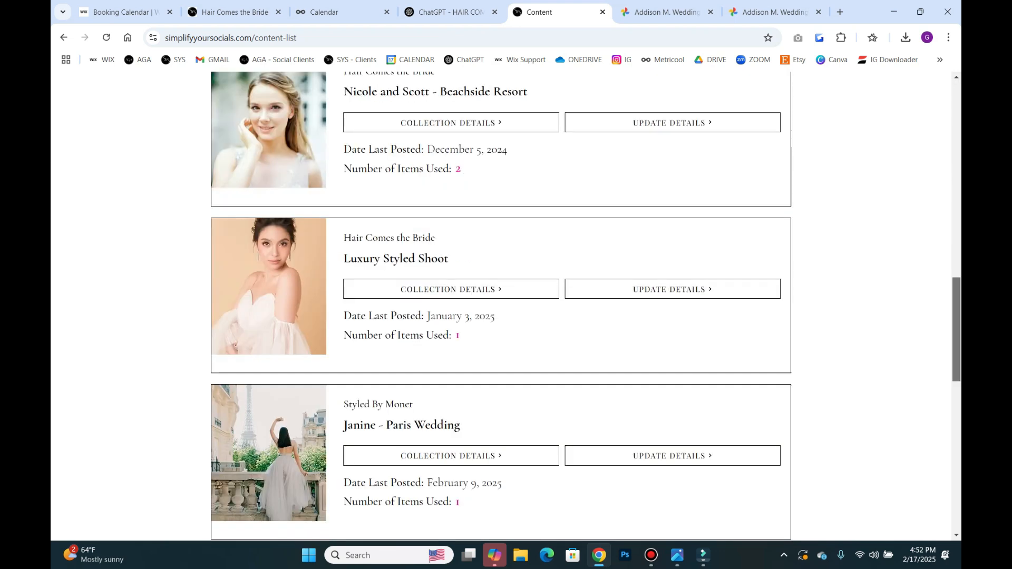
scroll(501, 306, "down", 2)
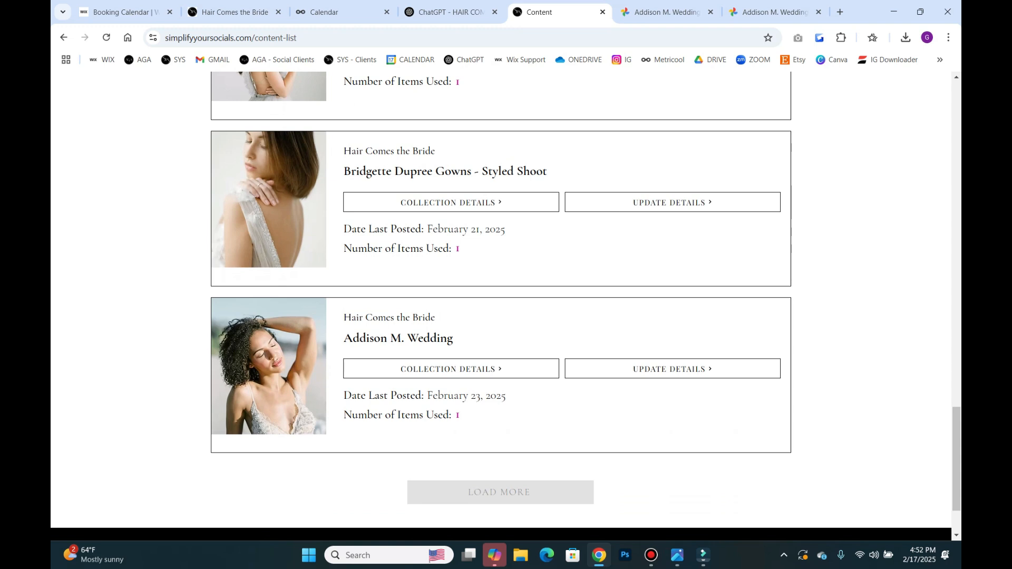
left_click_drag(432, 395, 506, 395)
left_click(451, 369)
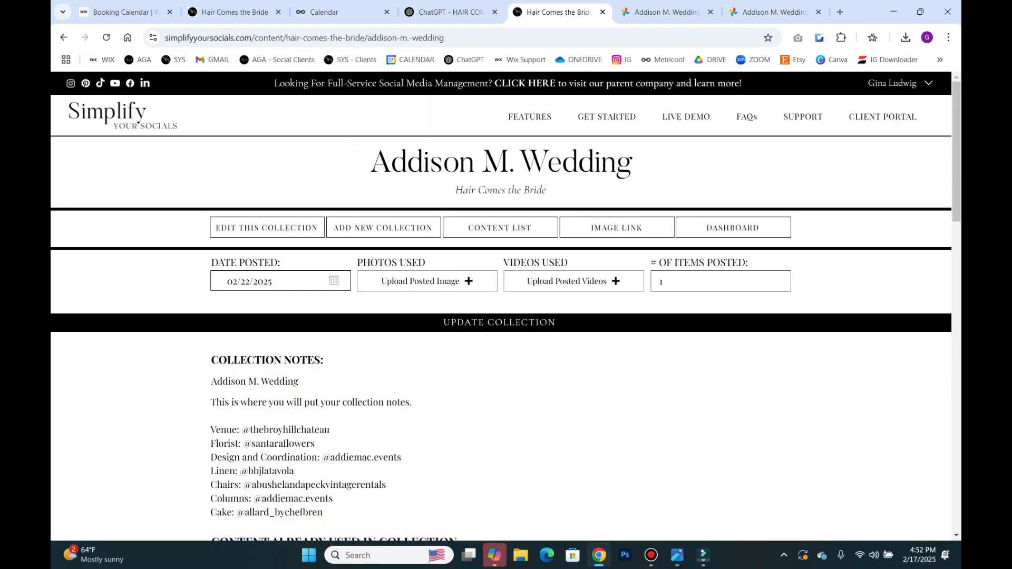
scroll(452, 369, "down", 3)
scroll(281, 295, "down", 3)
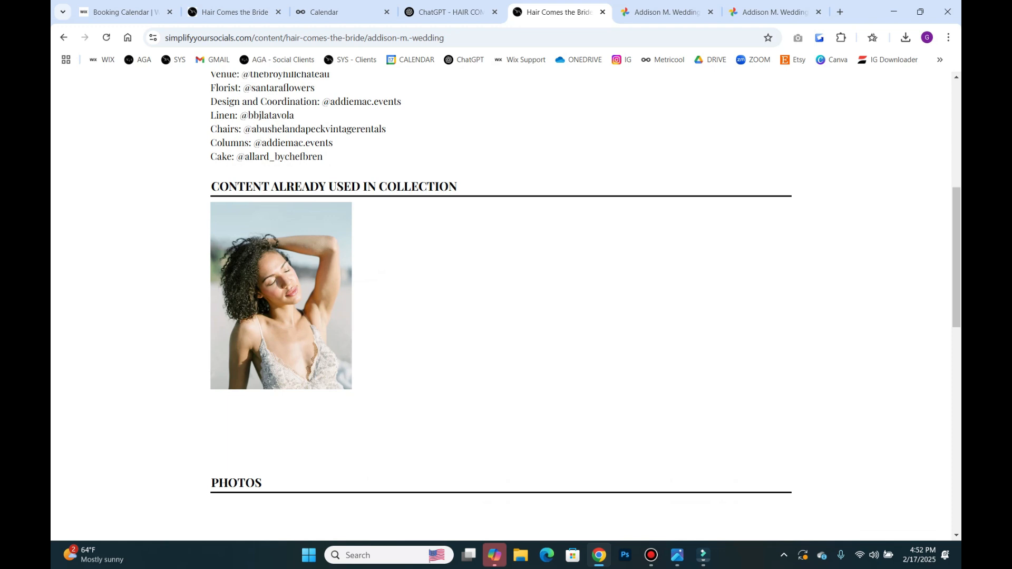
Open the Canva template library from the client dashboard, filter it by the Wedding industry and browse the Wedding Industry Posts gallery
left_click(232, 12)
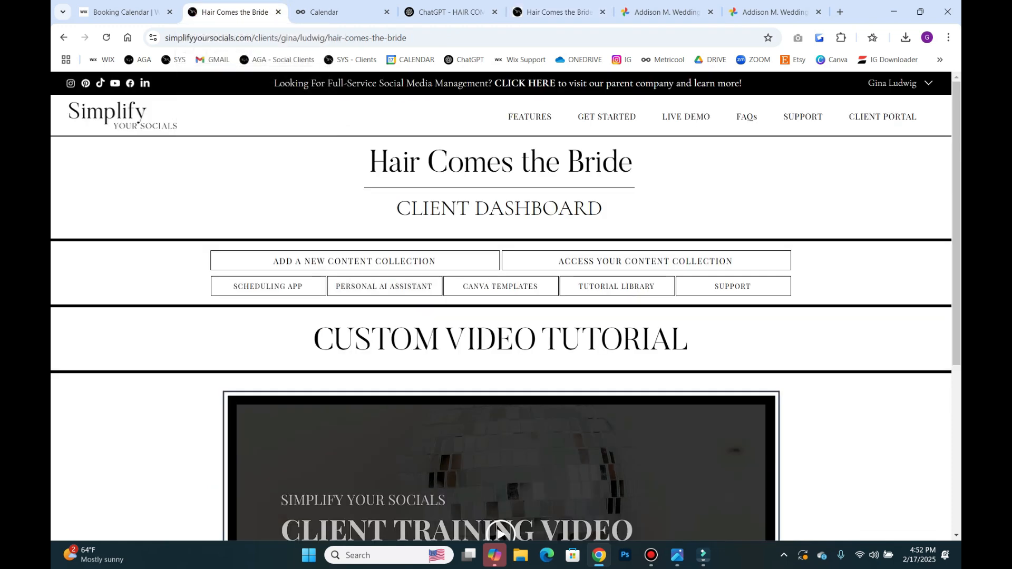
left_click(500, 286)
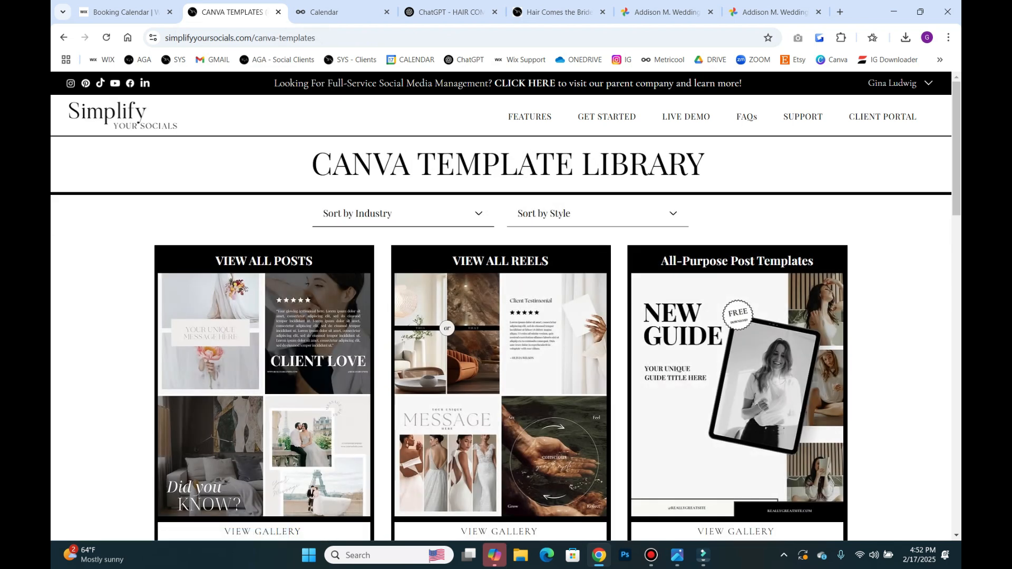
left_click(401, 213)
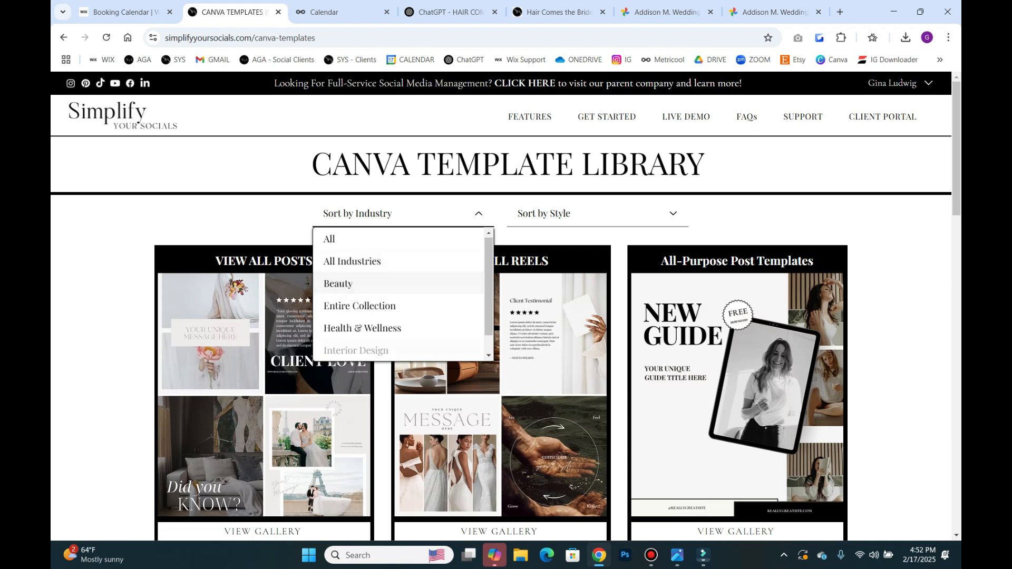
scroll(348, 343, "down", 1)
left_click(342, 350)
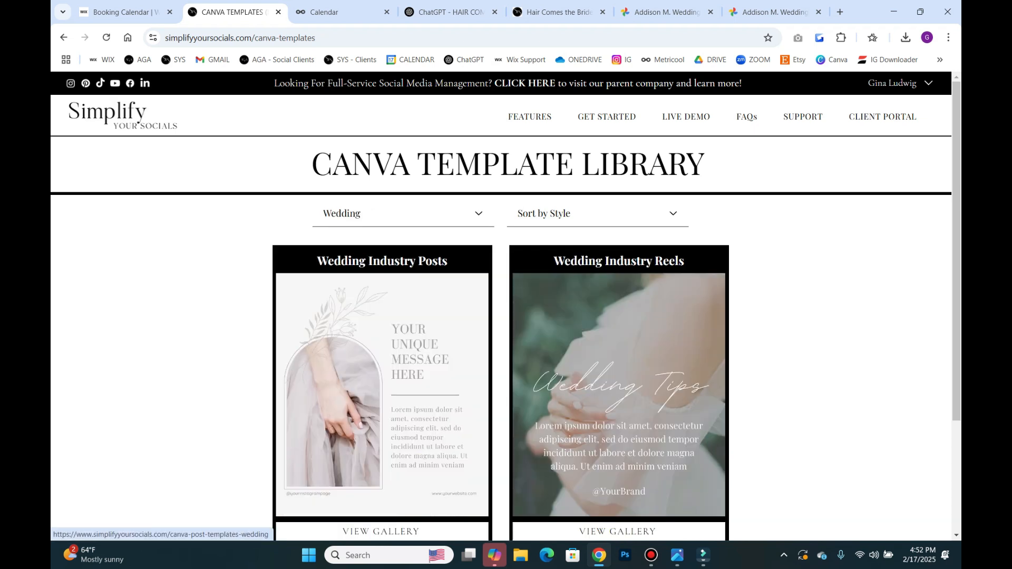
left_click(381, 532)
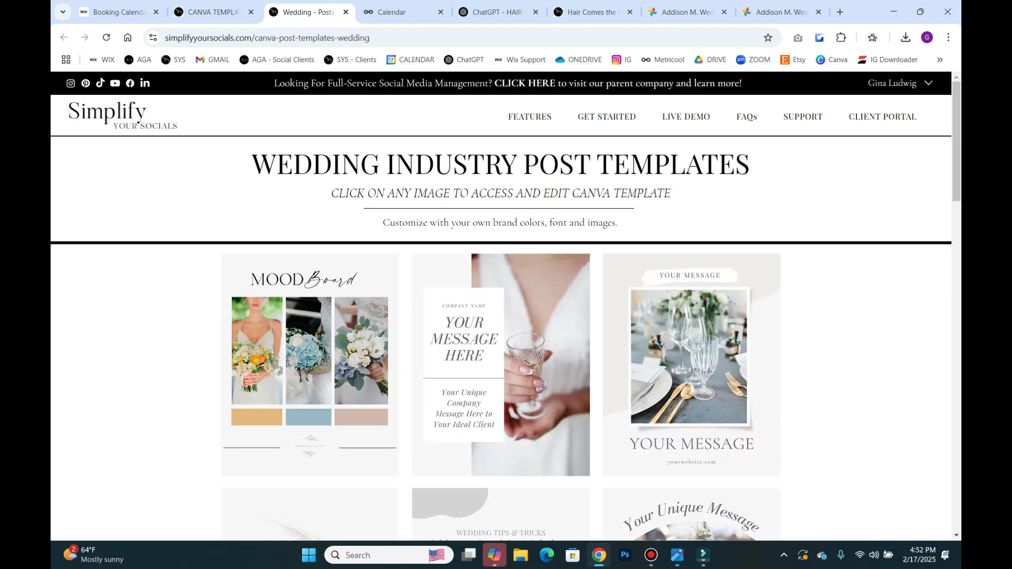
scroll(501, 306, "down", 7)
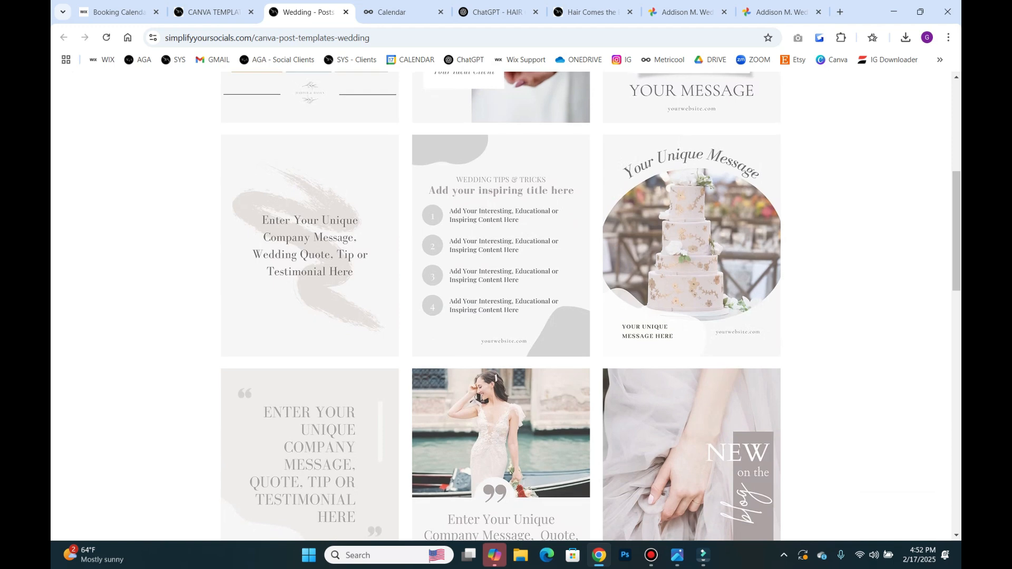
scroll(501, 306, "up", 7)
Filter the Canva template library by All Industries, review the style options and open the All-Purpose Post Templates gallery
left_click(214, 12)
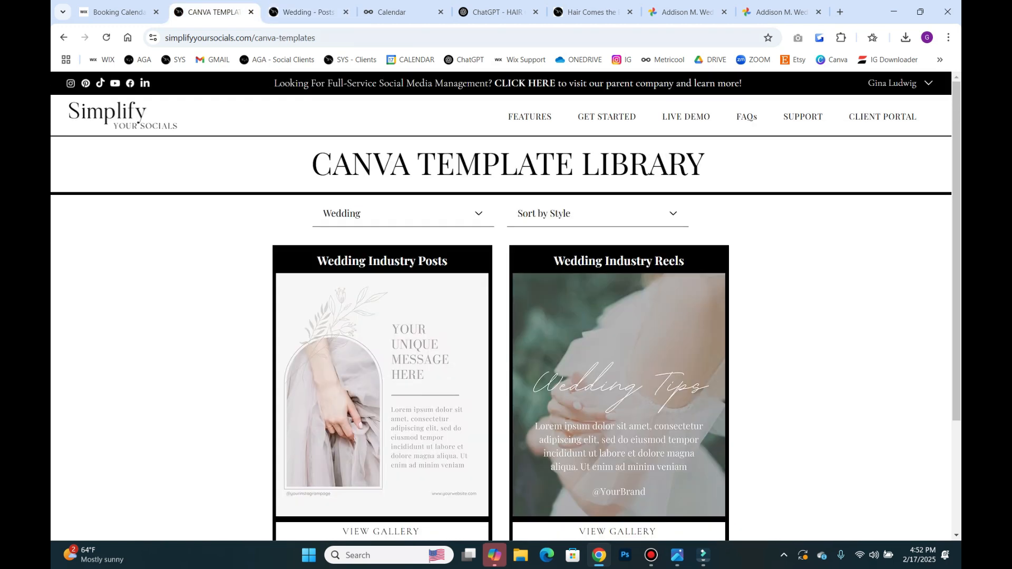
left_click(400, 214)
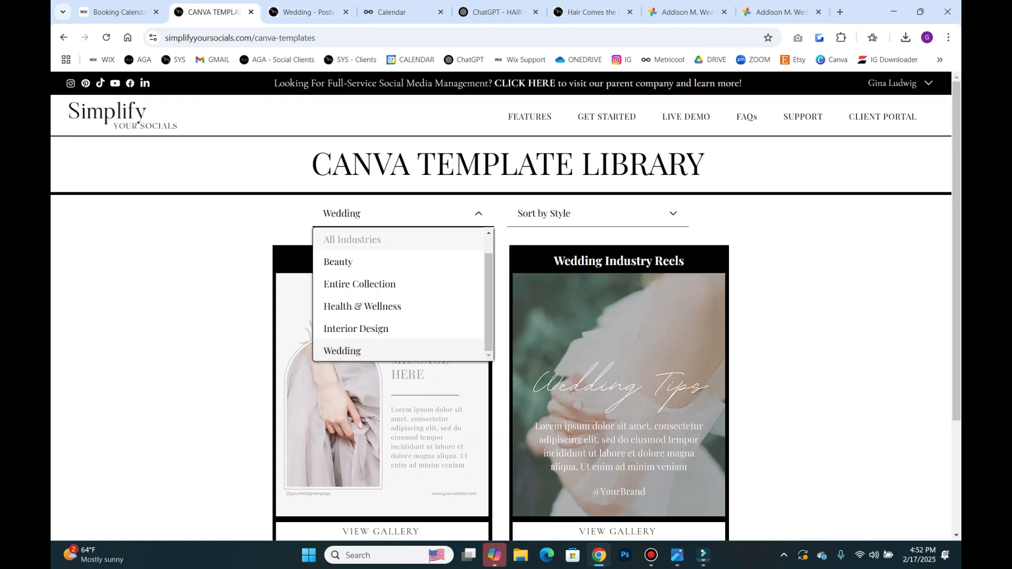
scroll(369, 262, "up", 1)
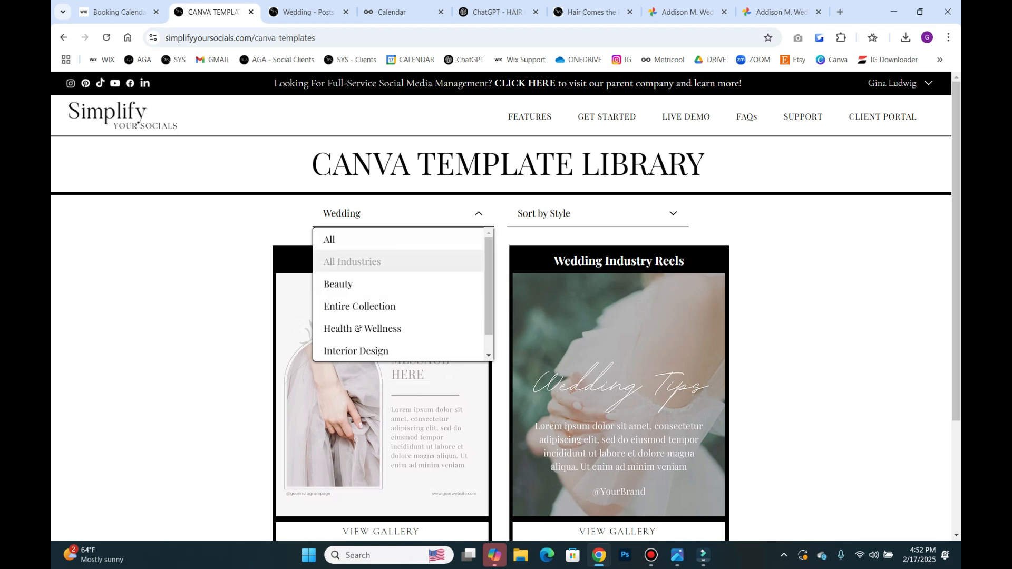
left_click(352, 260)
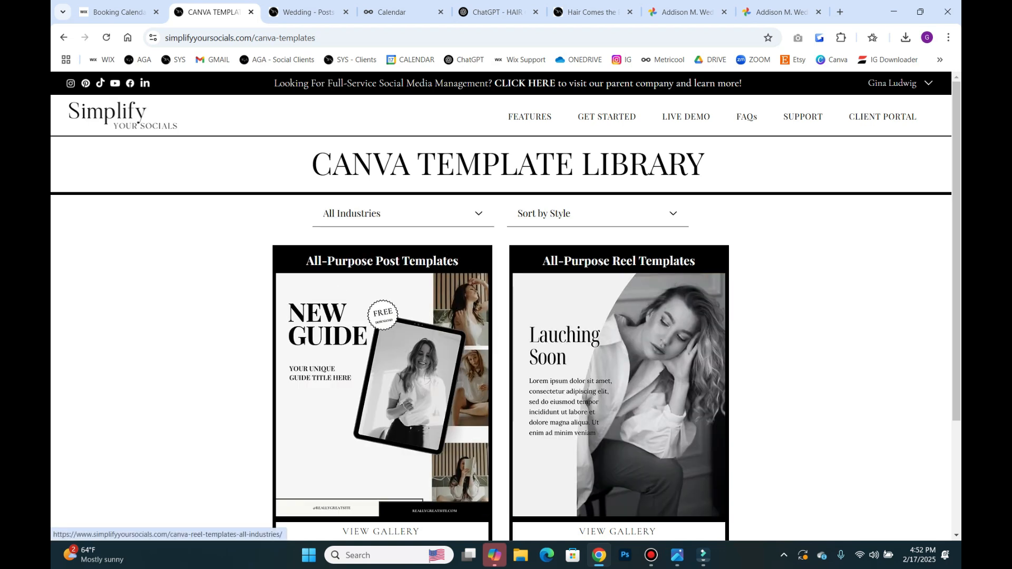
left_click(598, 214)
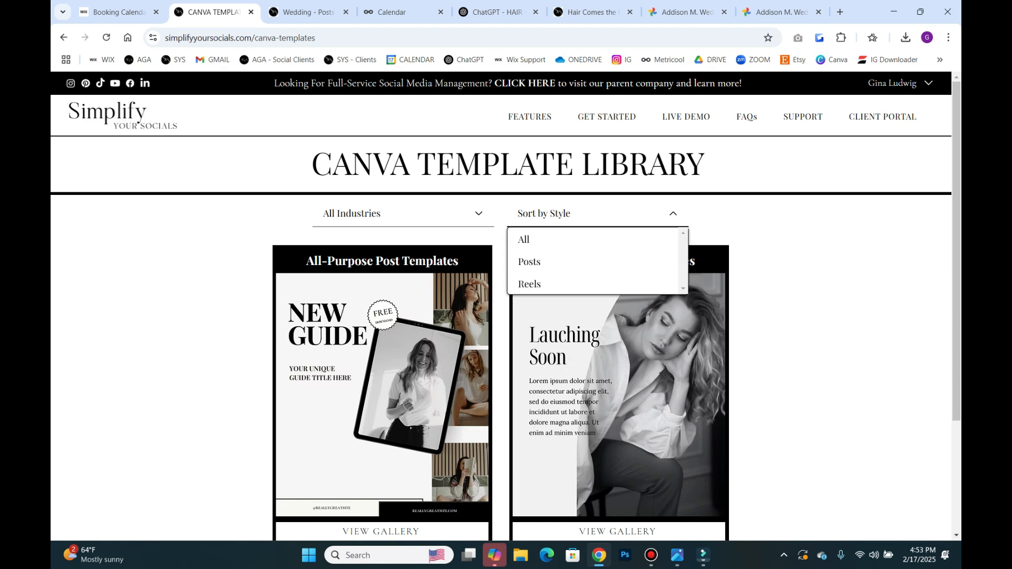
left_click(387, 384)
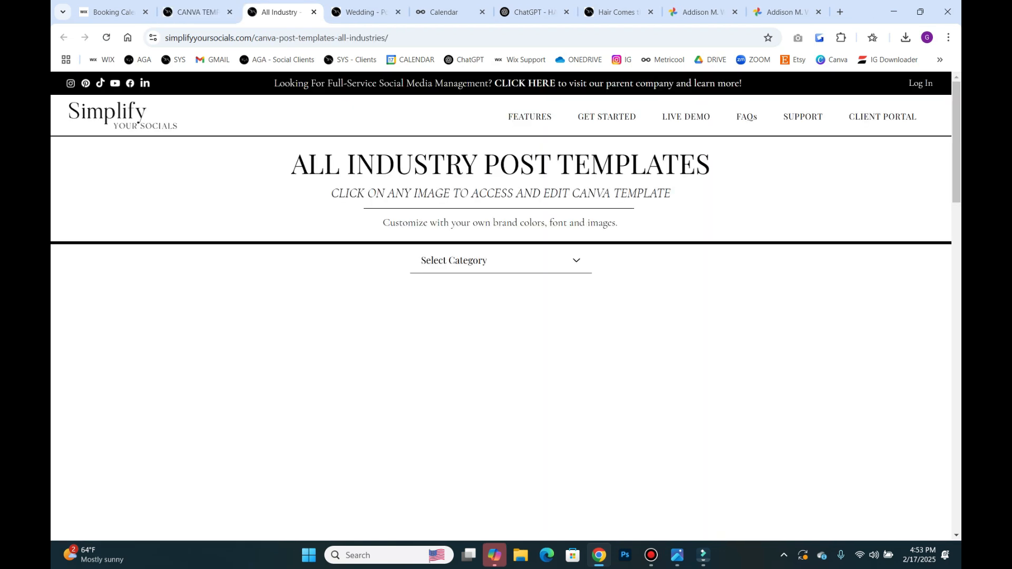
Examine the category options of the All Industry Post Templates gallery and browse its post designs
left_click(576, 260)
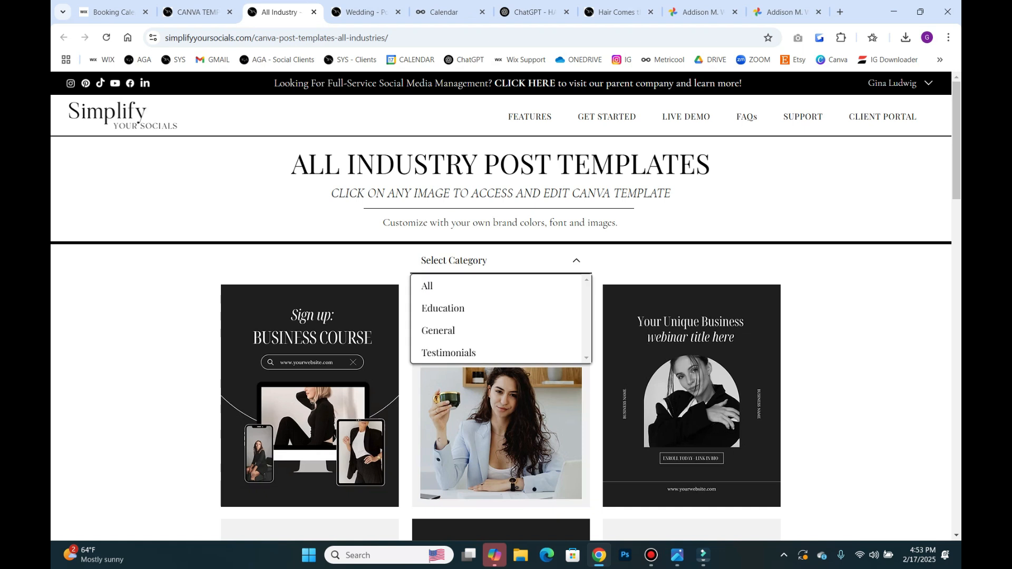
left_click(576, 260)
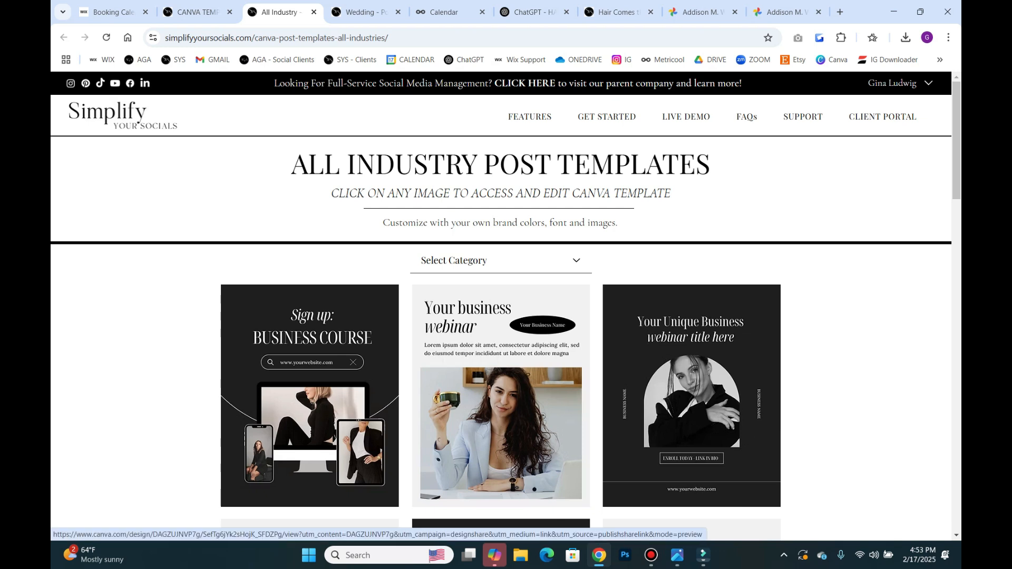
scroll(448, 348, "down", 8)
scroll(506, 305, "down", 7)
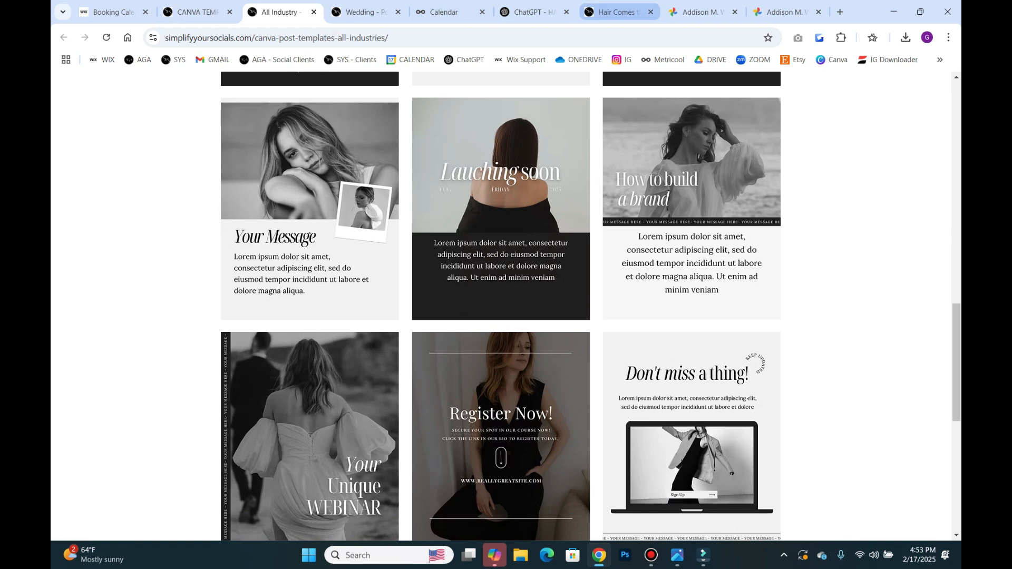
Return from the wedding collection to the content list, filter it by the Tips and Tricks category and review the matching collections
left_click(617, 12)
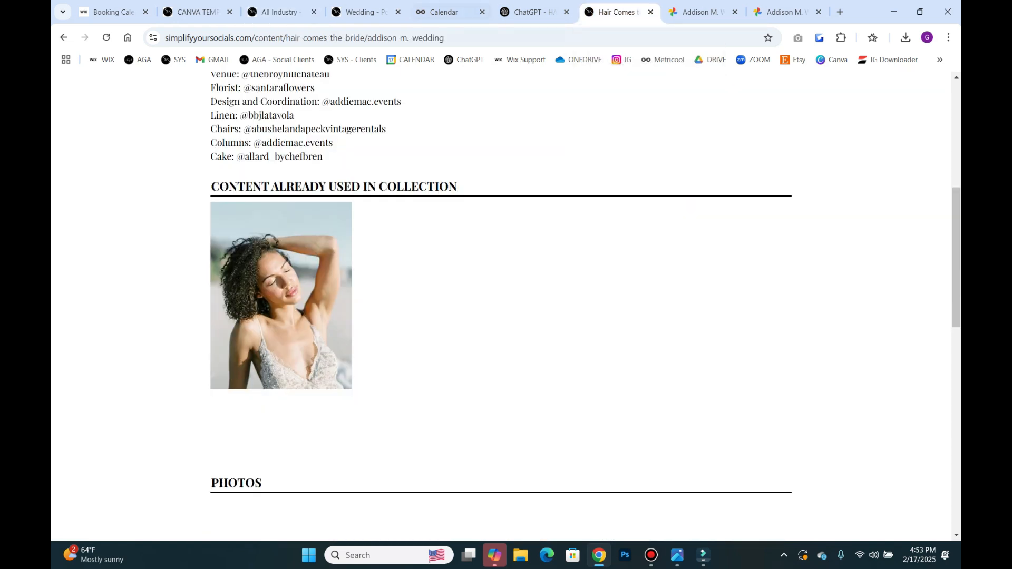
scroll(506, 306, "up", 7)
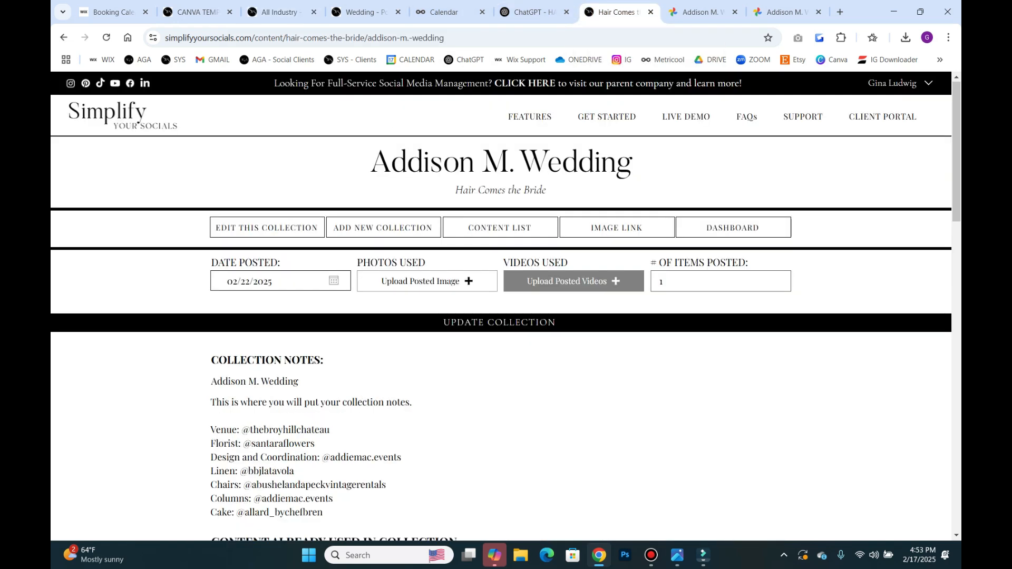
left_click(500, 228)
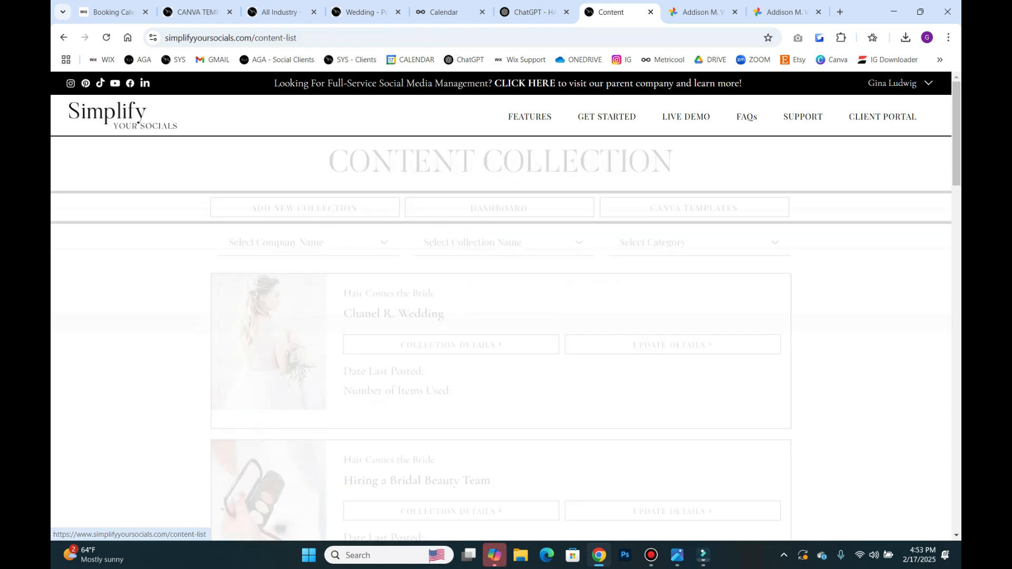
left_click(700, 243)
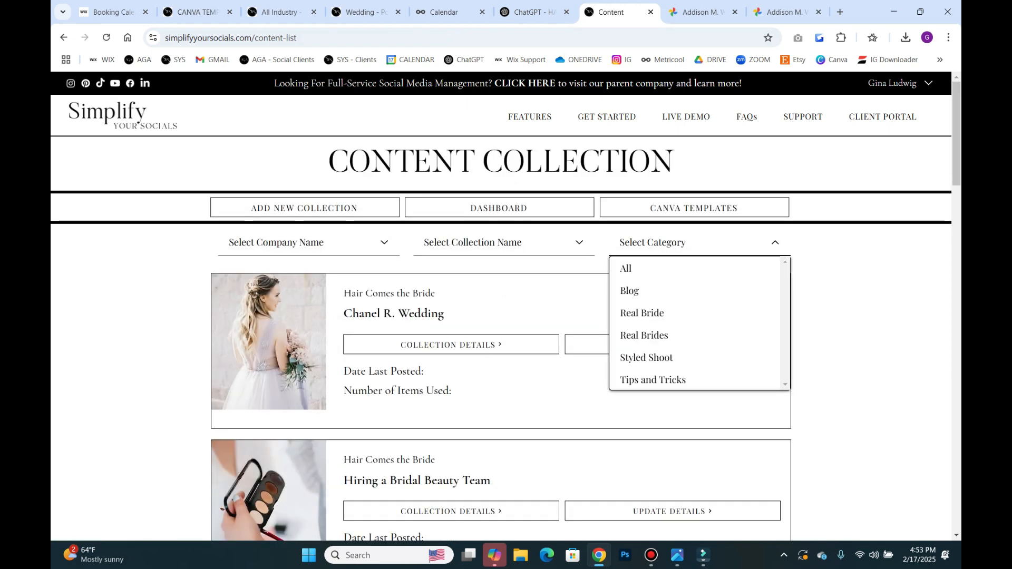
left_click(653, 379)
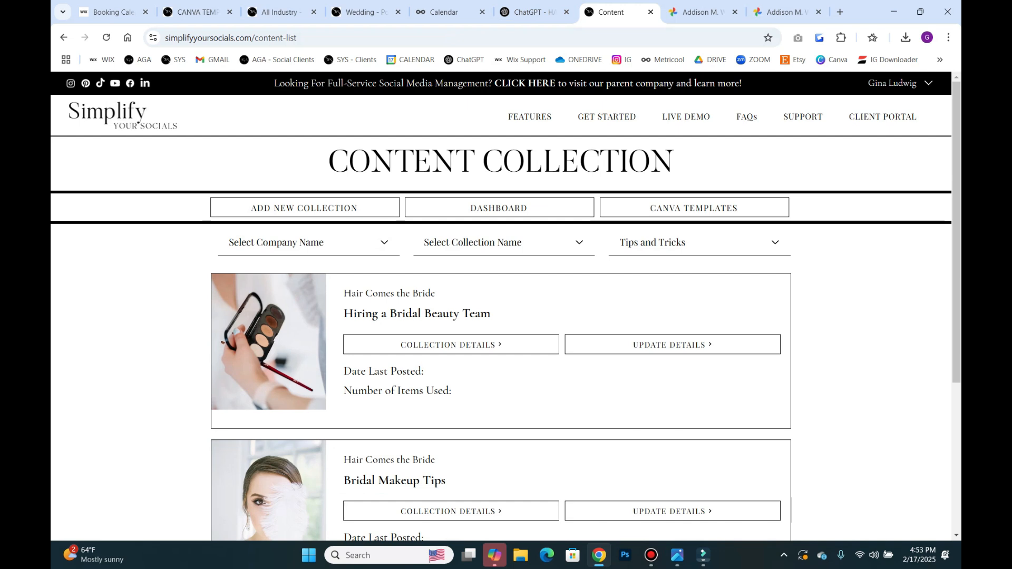
scroll(506, 316, "down", 3)
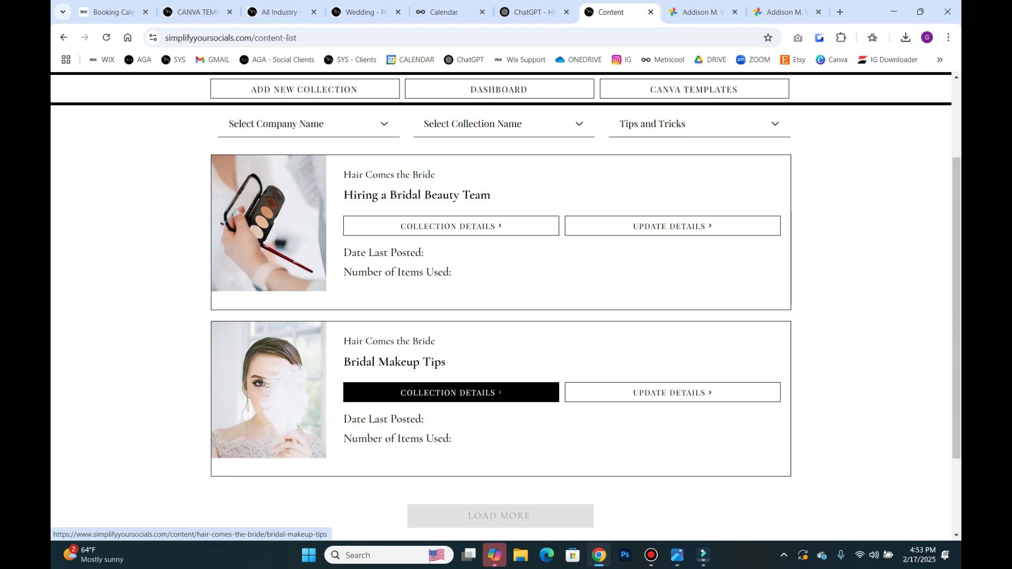
scroll(501, 317, "up", 3)
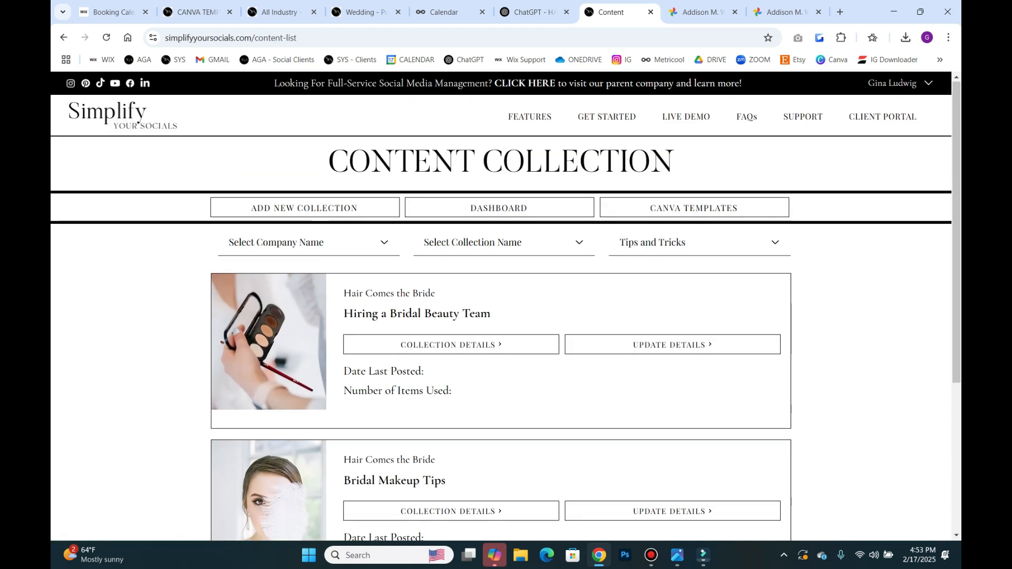